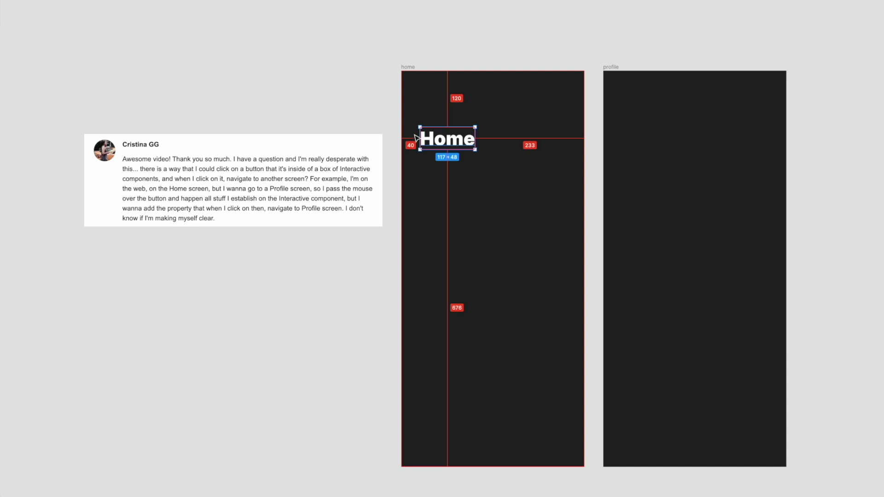
- Copy the Home title to the same position in the profile frame and change the copy's text to "Profile"
click(446, 118)
alt+drag(447, 139, 648, 146)
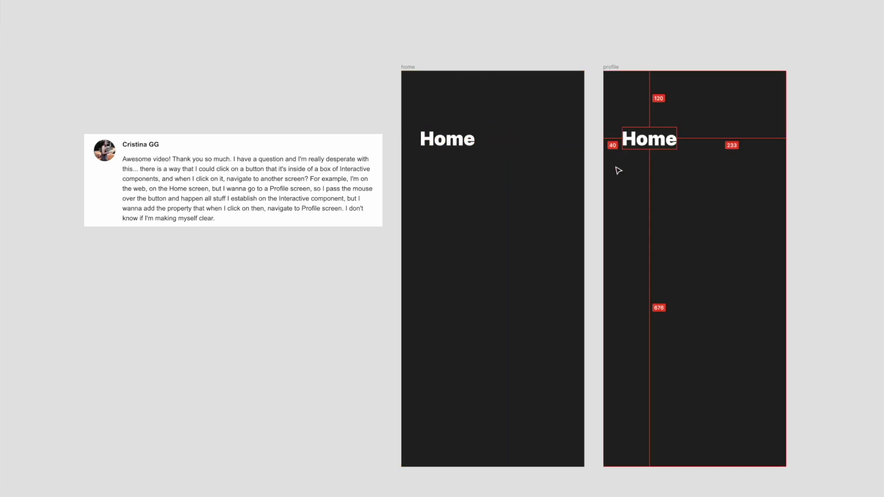
click(443, 143)
click(633, 141)
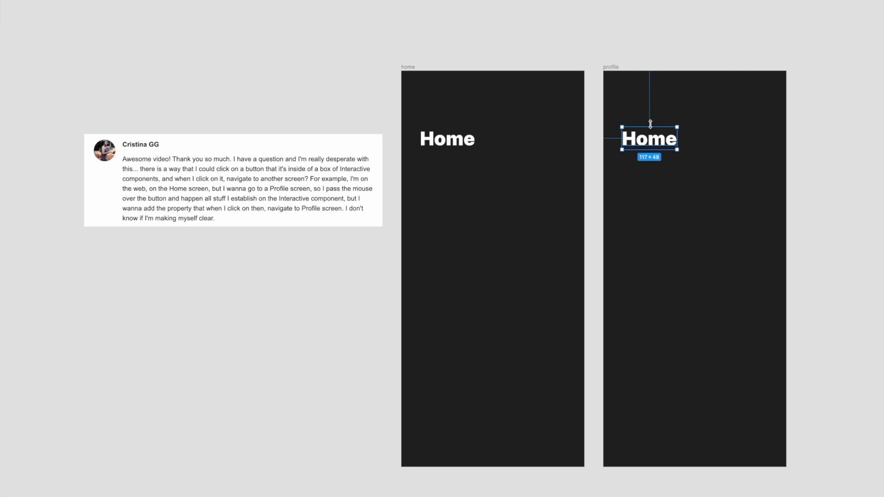
key(Return)
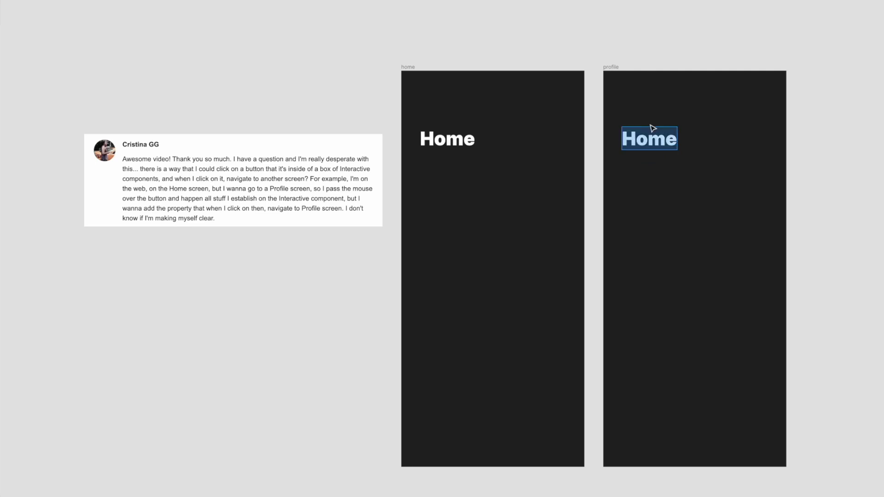
text(Profile)
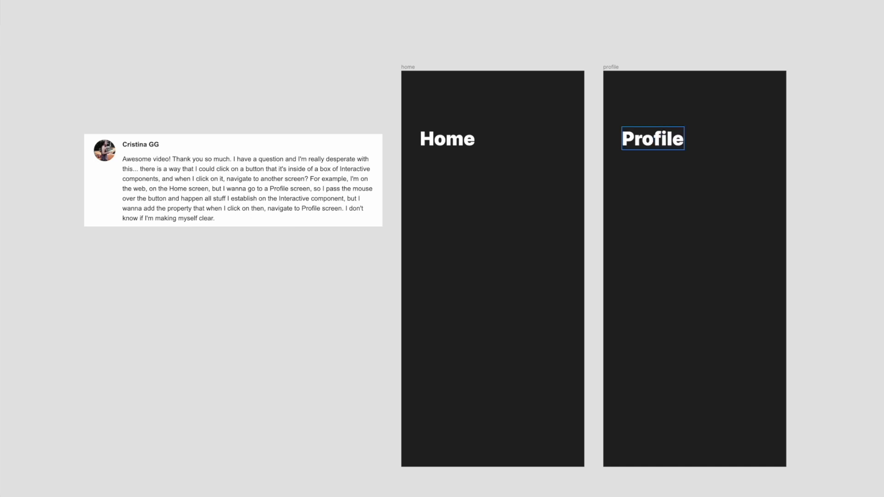
key(Escape)
click(627, 56)
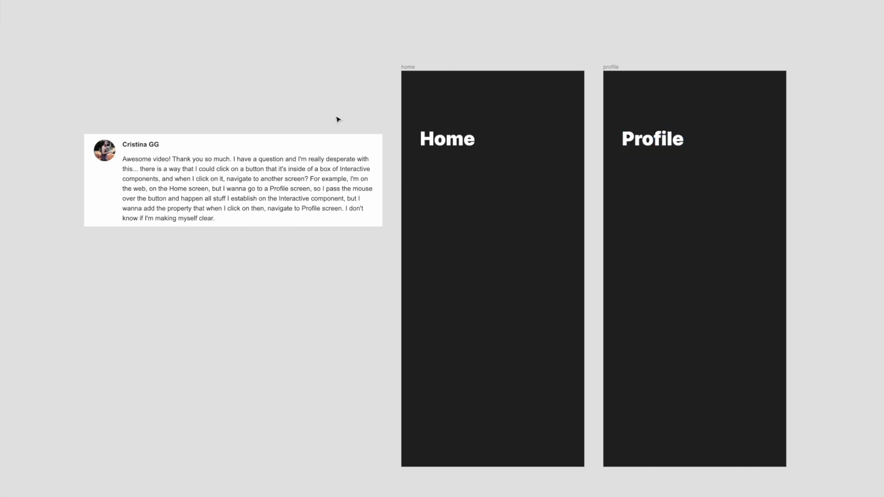
- Delete the comment screenshot from the canvas
click(263, 197)
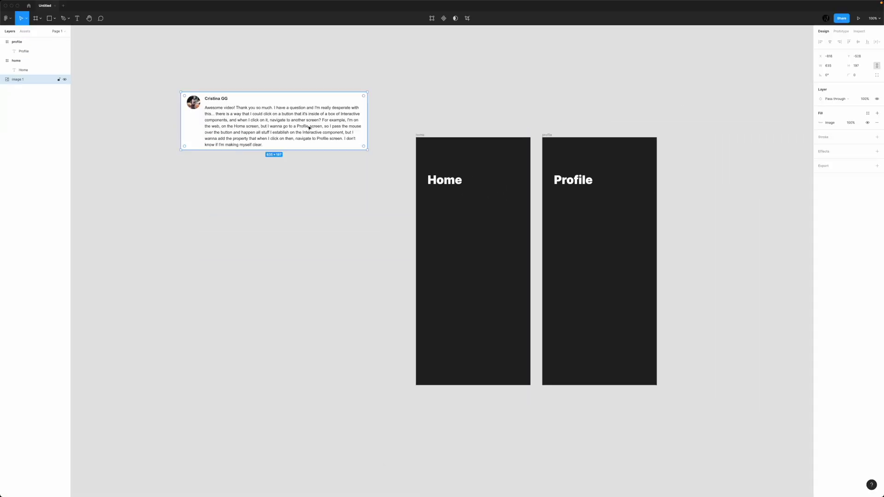
- Duplicate the Home title below itself in the home frame and change the copy's text to "MENU"
drag(447, 180, 447, 217)
text(MNEU)
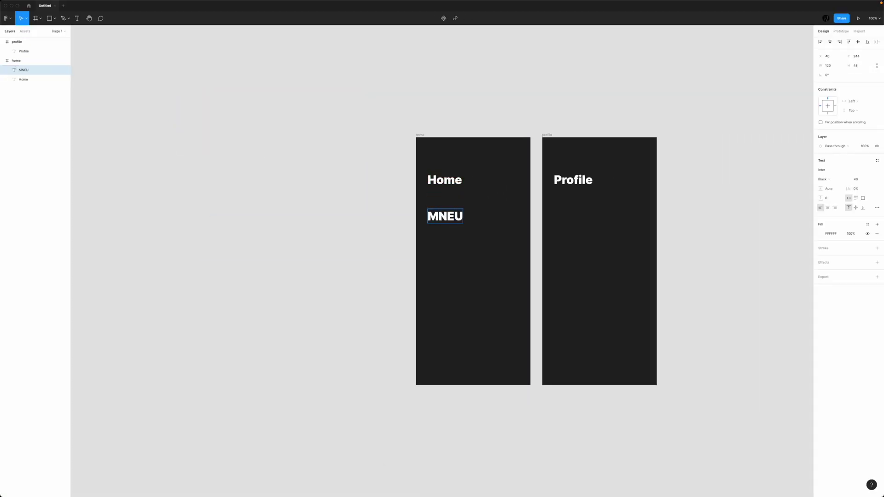
key(BackSpace)
key(BackSpace)
key(BackSpace)
text(EU)
key(Left)
text(N)
key(Escape)
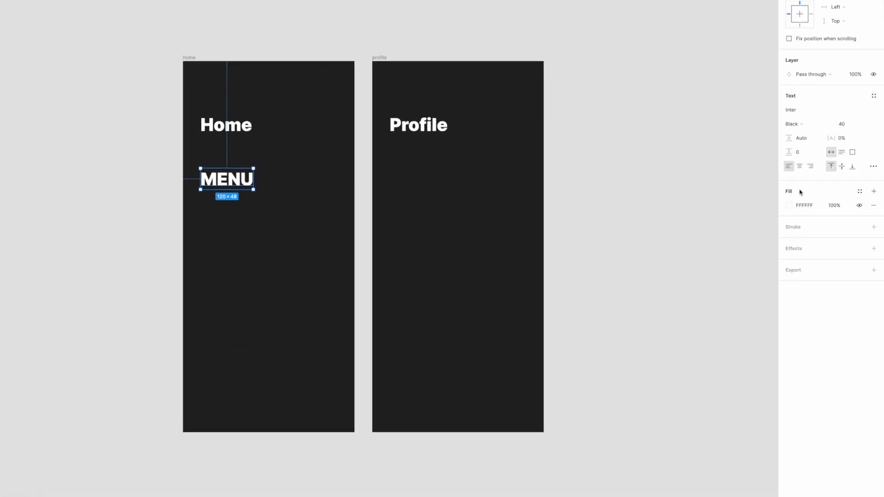
- Set the MENU text to Medium weight and font size 11
click(859, 179)
text(20)
key(Return)
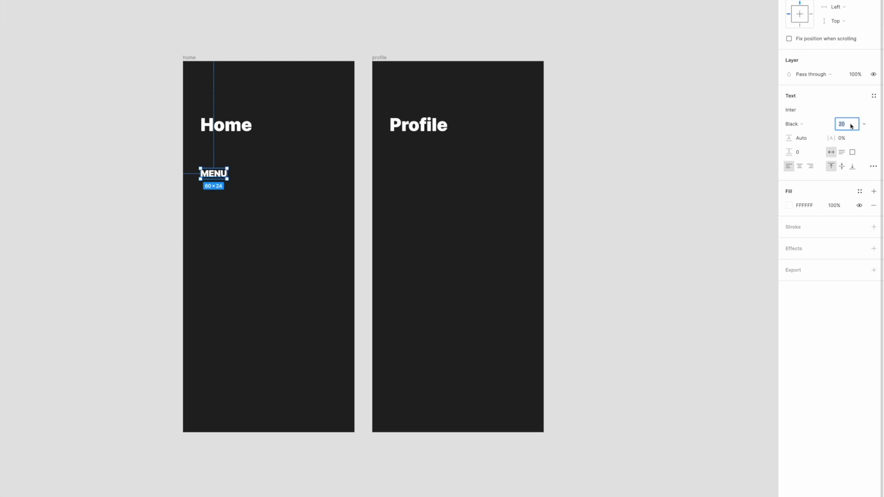
click(811, 125)
click(813, 83)
click(842, 124)
text(11)
key(Return)
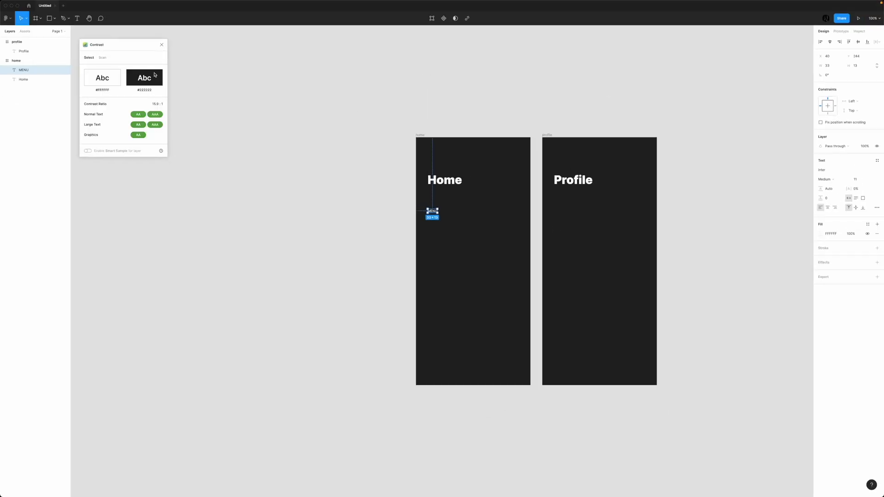
- Try grey fills on the MENU label with the Contrast checker, settle on 999999, and close the checker
drag(134, 45, 338, 164)
click(831, 233)
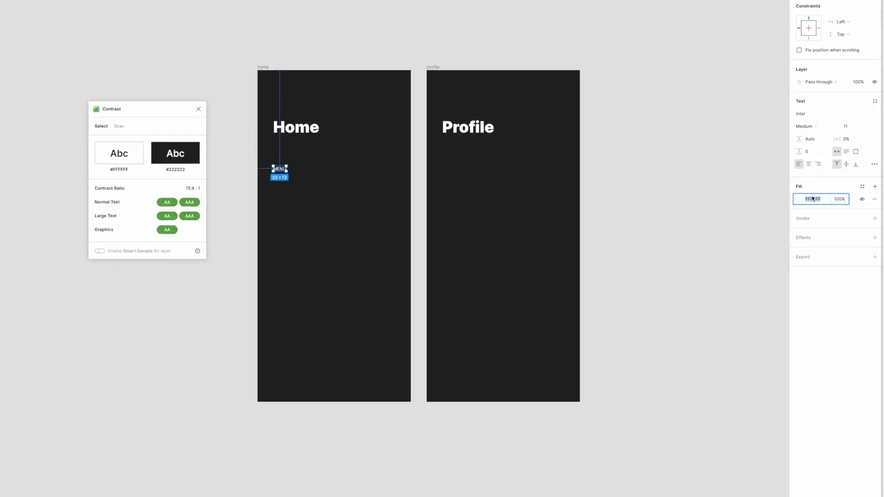
text(B8B8B8)
key(Return)
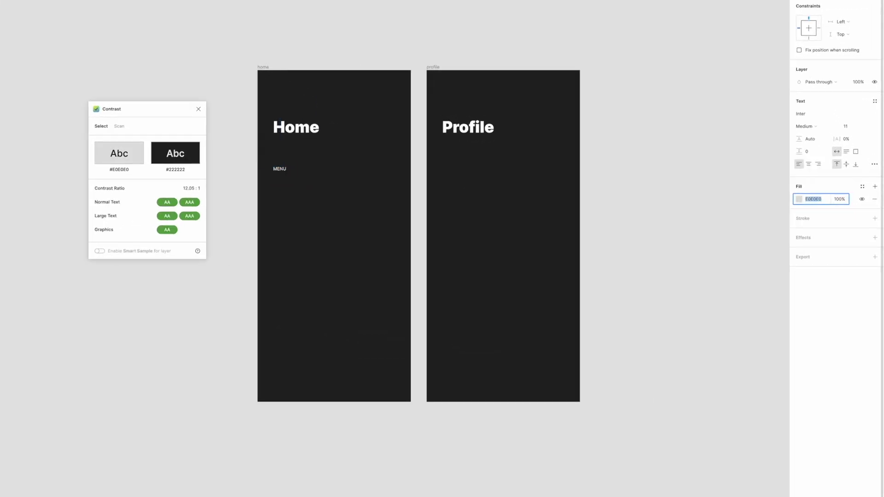
text(868686)
key(Return)
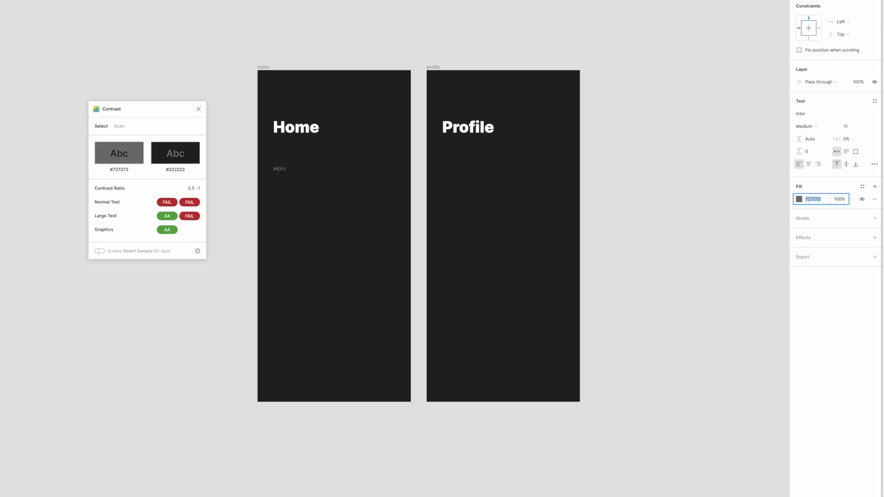
text(898989)
key(Return)
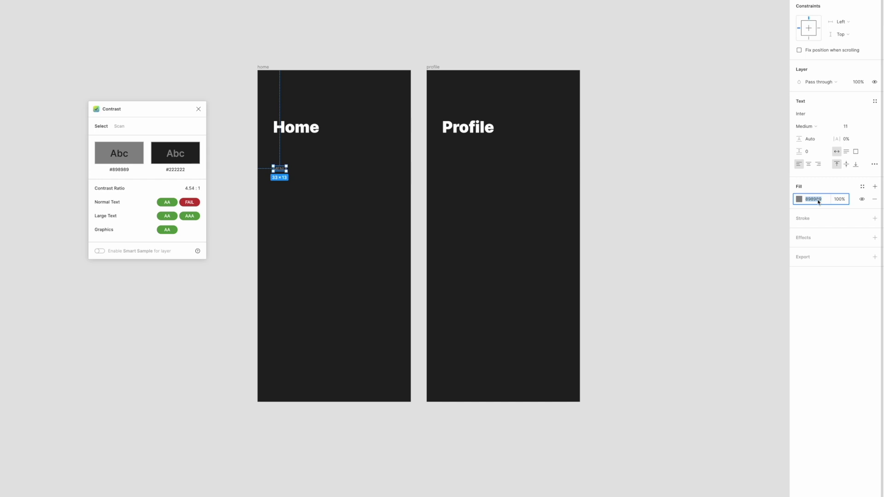
click(476, 184)
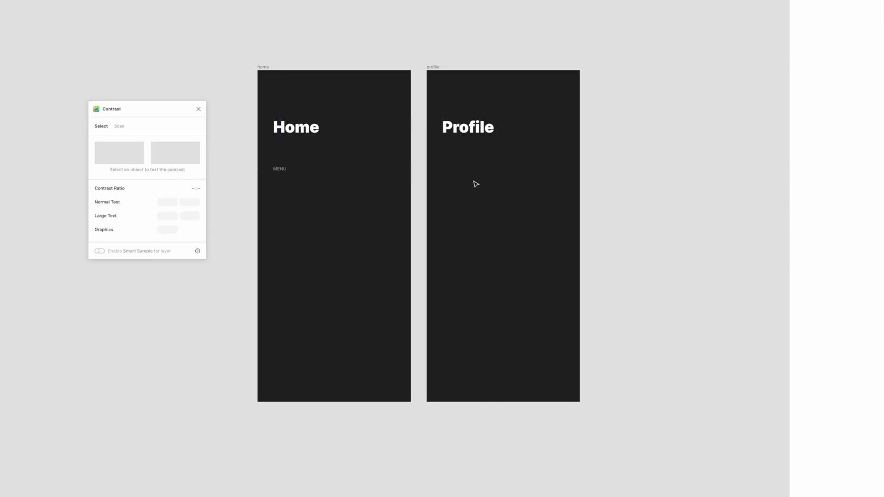
click(198, 109)
- Duplicate the MENU label below itself in the home frame and set the copy's font size to 20
click(282, 170)
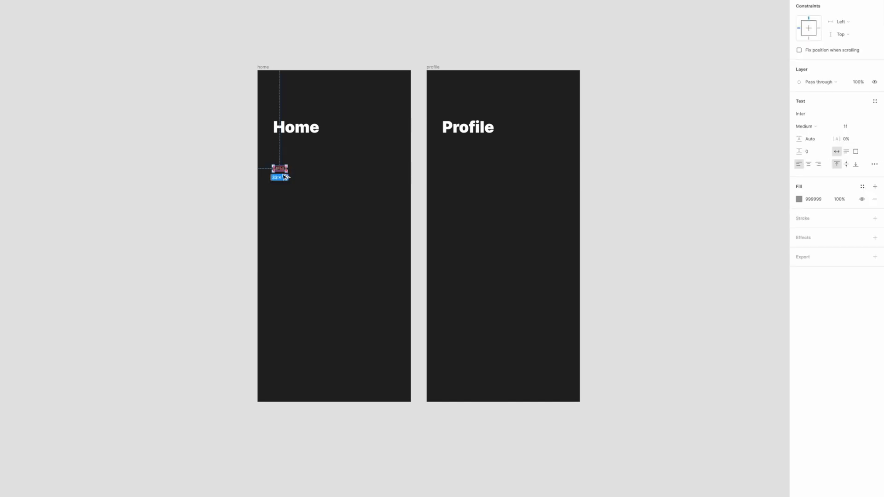
drag(286, 177, 285, 195)
click(846, 126)
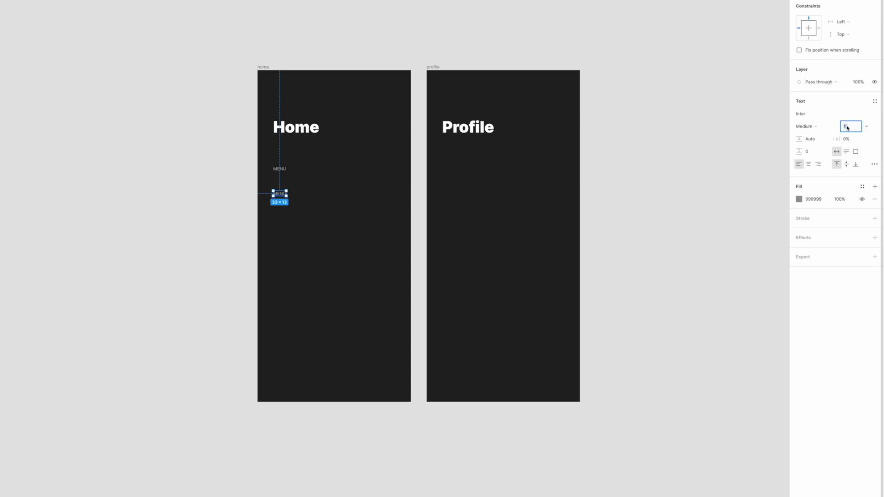
text(20)
key(Return)
click(301, 134)
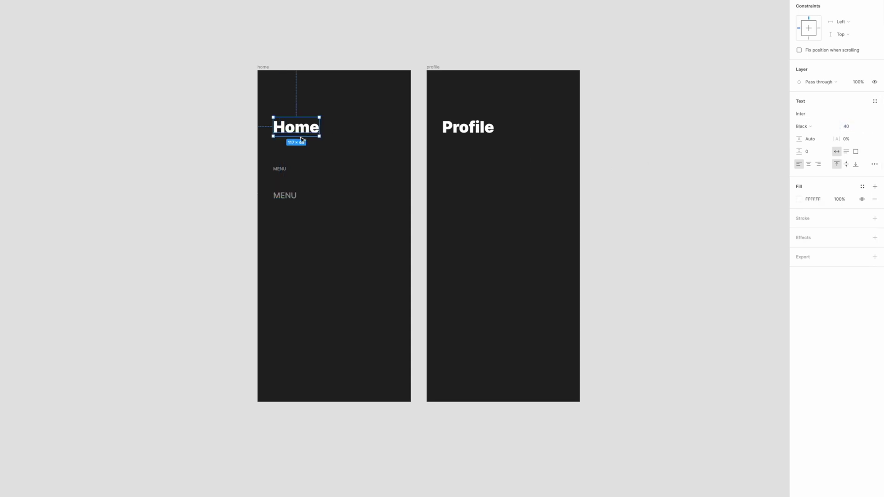
click(291, 197)
click(818, 202)
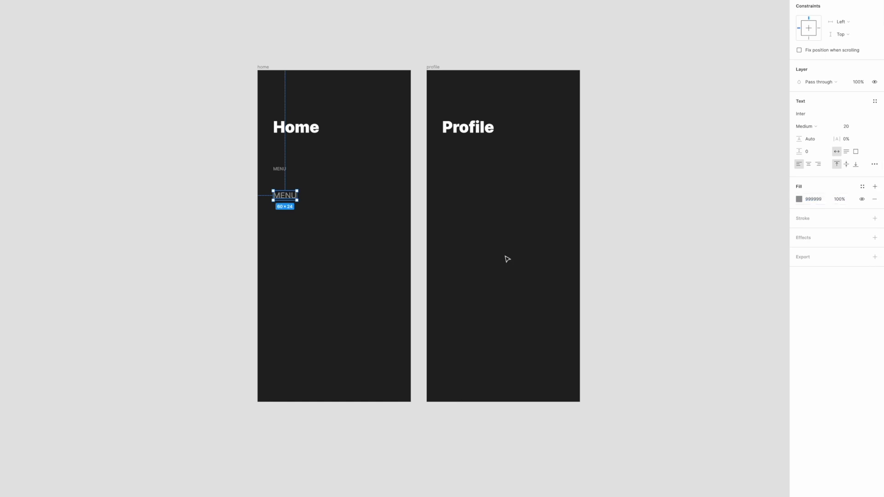
click(372, 290)
- Change the text of the larger MENU copy to "Profile"
click(292, 197)
key(Return)
text(PRofile)
key(Escape)
- Duplicate the Profile menu item directly below and change the copy's text to "Settings"
scroll(295, 229, up, 1)
alt+drag(289, 193, 289, 213)
double_click(289, 213)
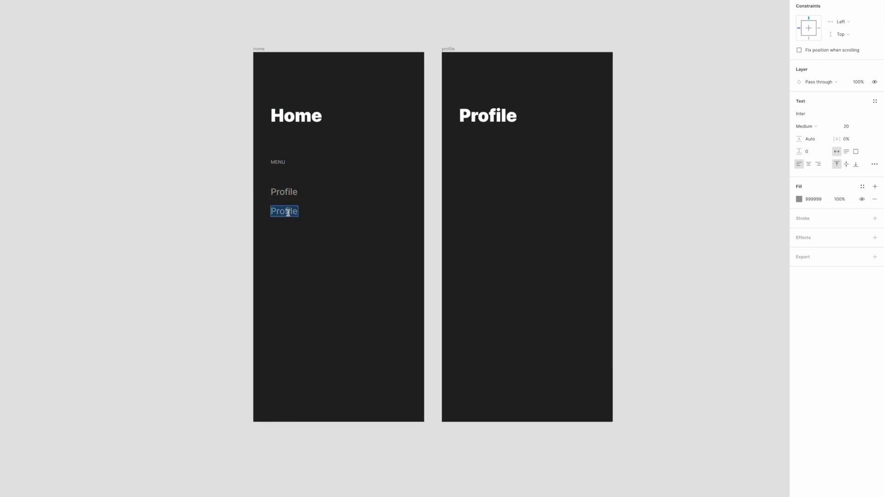
text(Settings)
key(Escape)
- Duplicate the Settings menu item below and change the copy's text to "Navigation"
drag(288, 212, 290, 233)
key(Return)
text(Navigation)
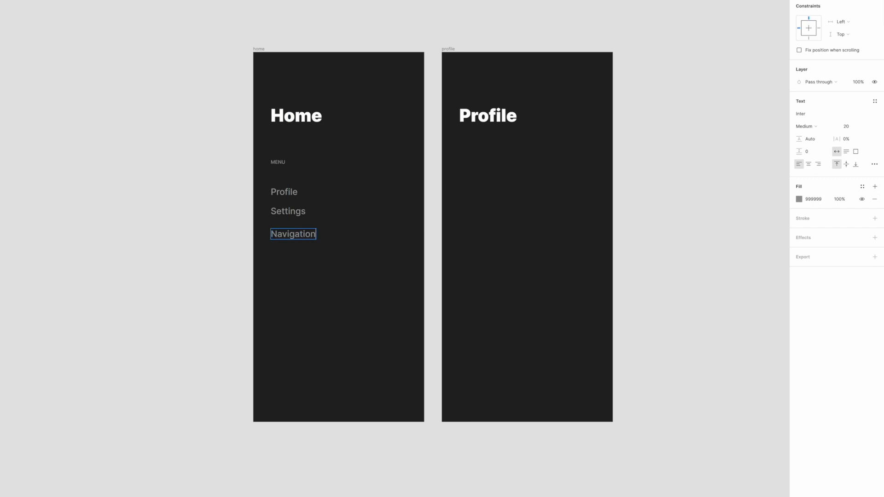
- Space the Profile, Settings and Navigation menu items evenly in the home frame
shift+click(287, 211)
shift+click(284, 192)
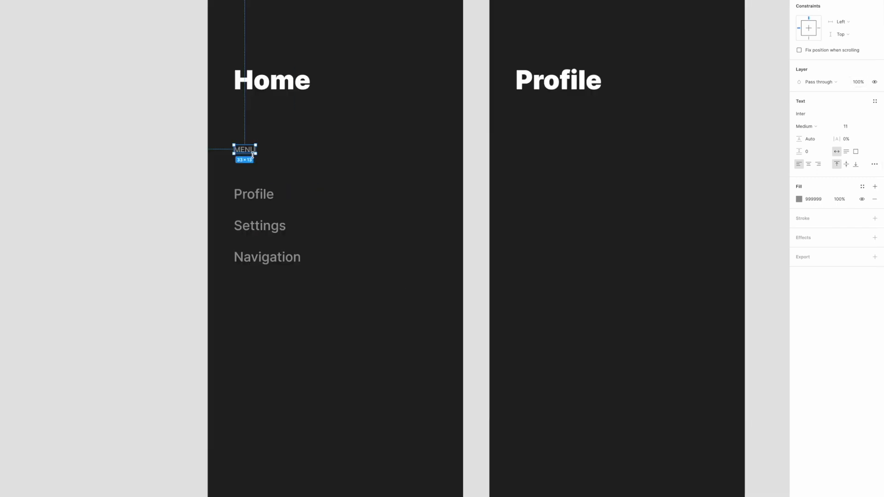
click(239, 186)
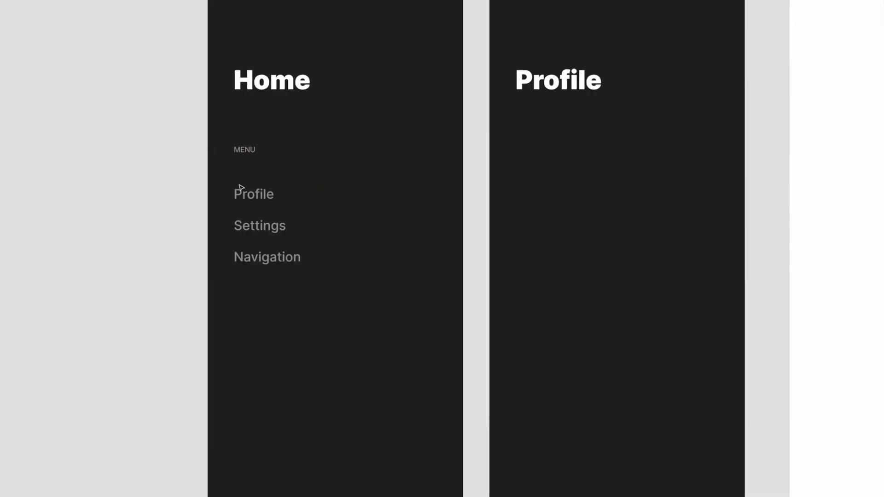
drag(207, 162, 340, 347)
click(266, 157)
- Darken the MENU label's fill to 535353
click(245, 150)
click(818, 199)
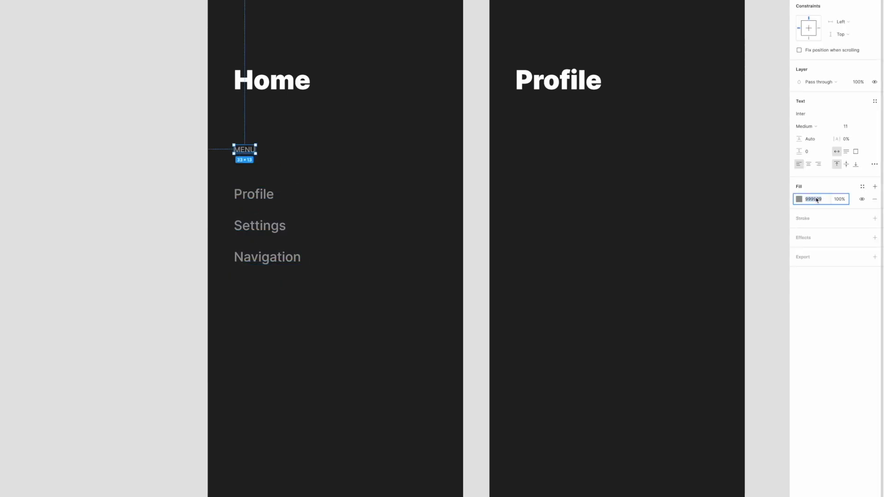
text(7B7B7B)
key(Return)
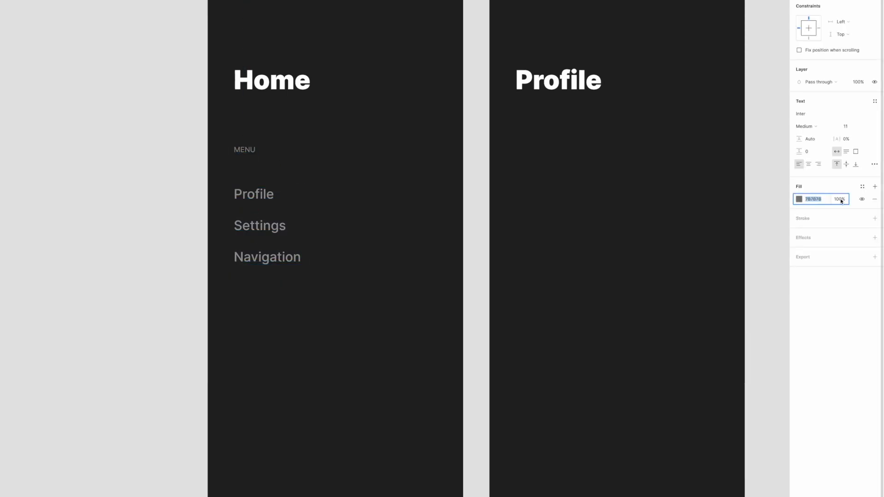
text(676767)
key(Return)
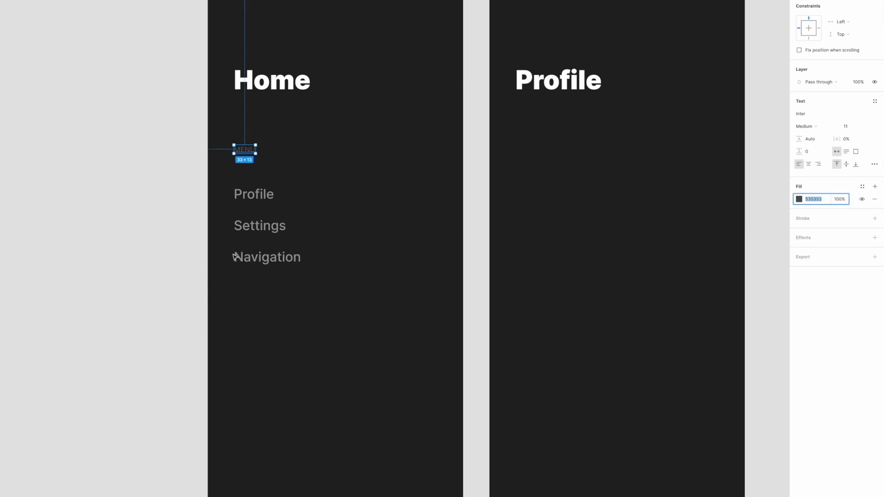
- Move the three menu items up together, closer to the MENU label
drag(207, 178, 327, 310)
drag(280, 232, 286, 215)
click(245, 150)
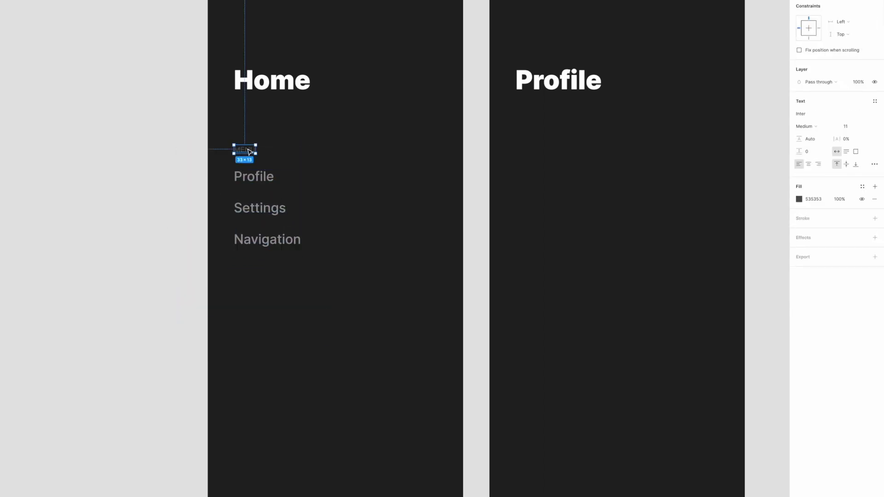
key(Escape)
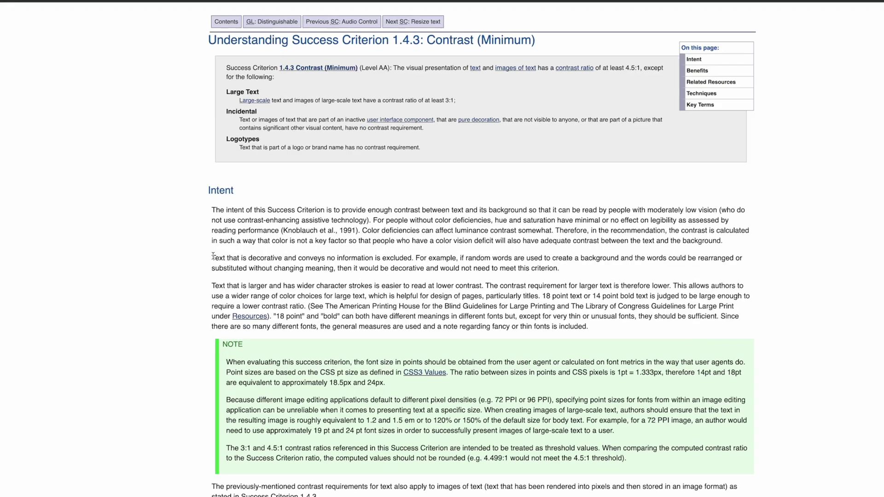
drag(216, 257, 382, 257)
drag(589, 269, 613, 269)
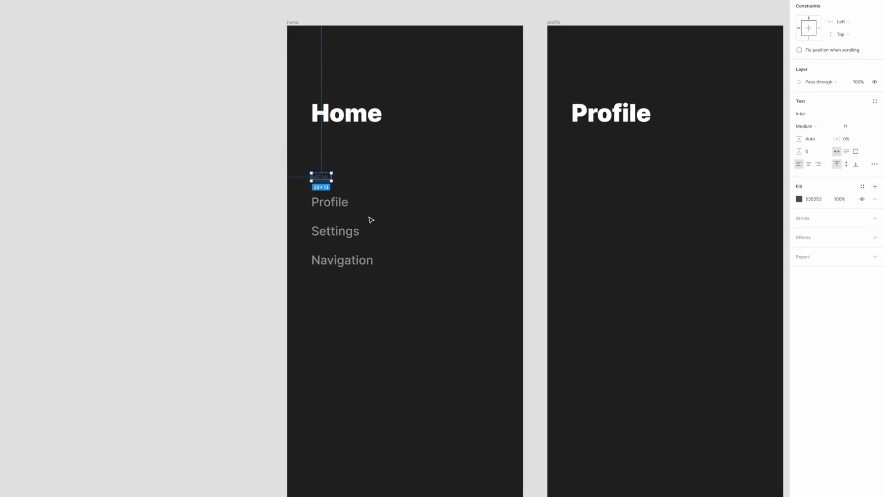
click(372, 221)
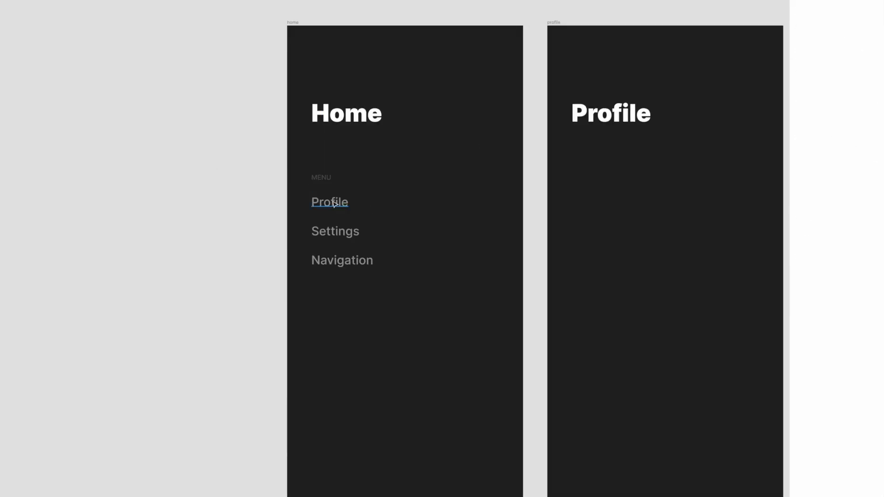
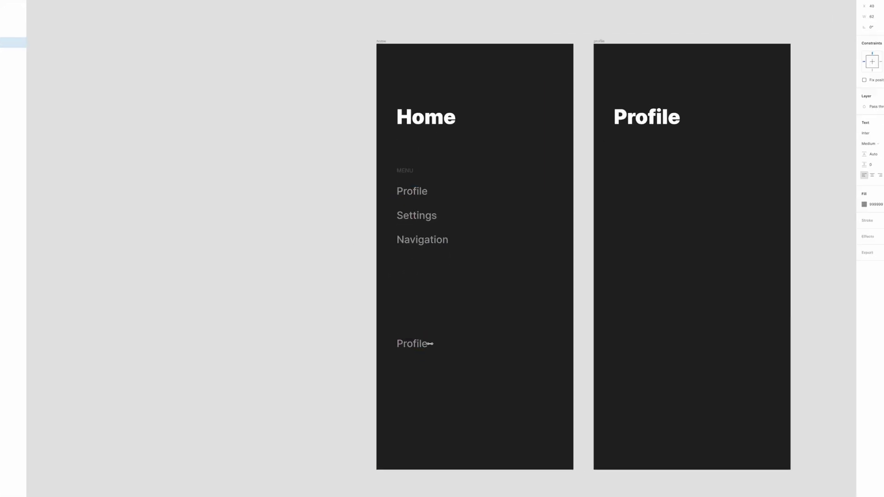
- Change the spare Profile label's text to "Navigation" and turn it into a component on the canvas beside the home frame
key(BackSpace)
key(BackSpace)
key(BackSpace)
key(BackSpace)
text(av)
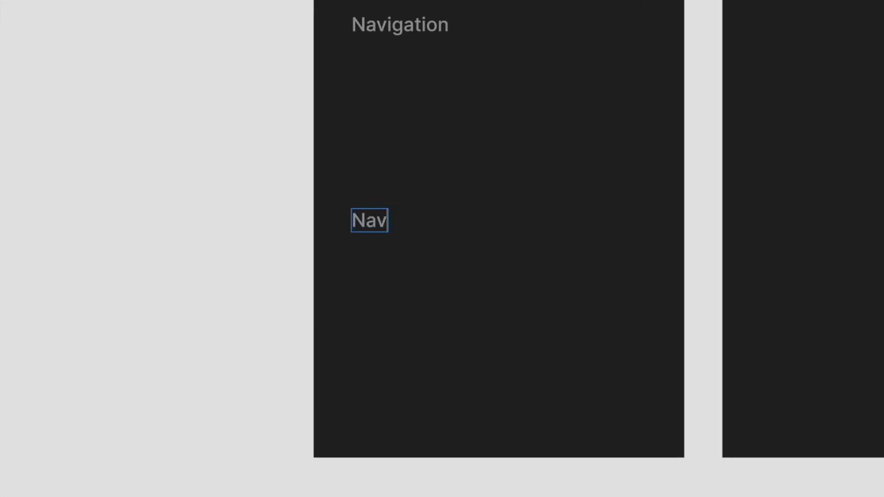
text(igation)
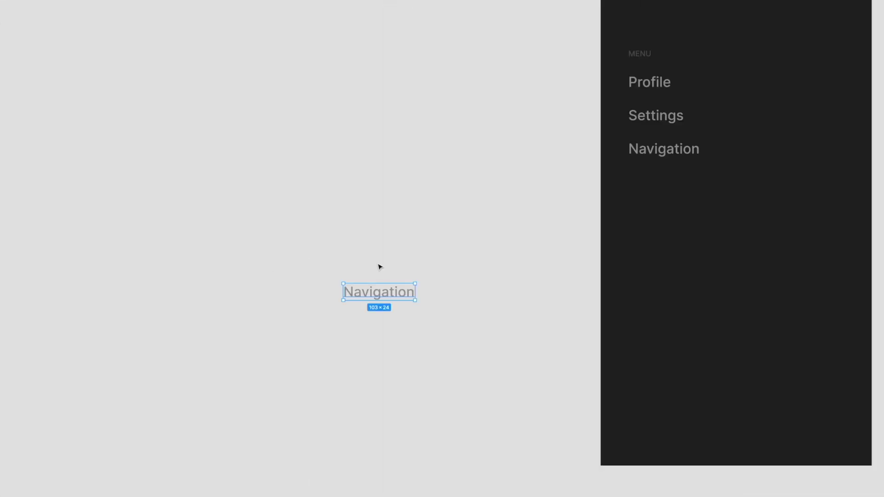
key(super+alt+k)
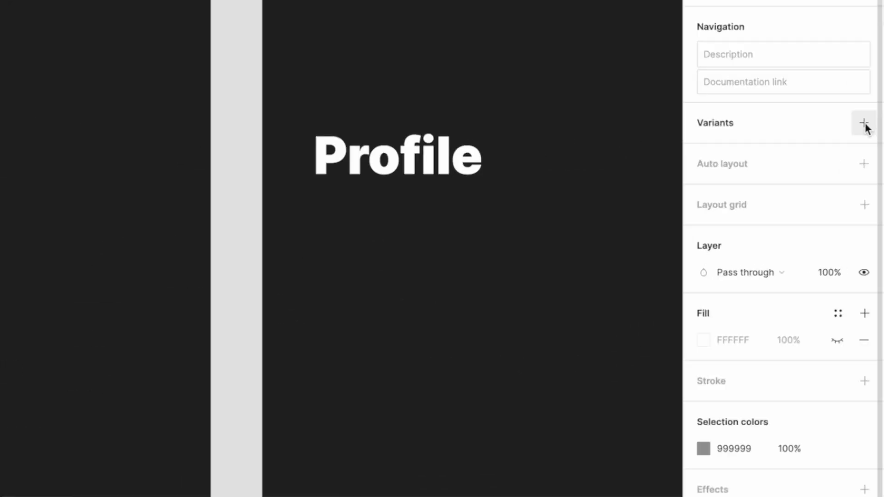
- Add a second variant to the Navigation component
click(866, 123)
scroll(77, 175, up, 2)
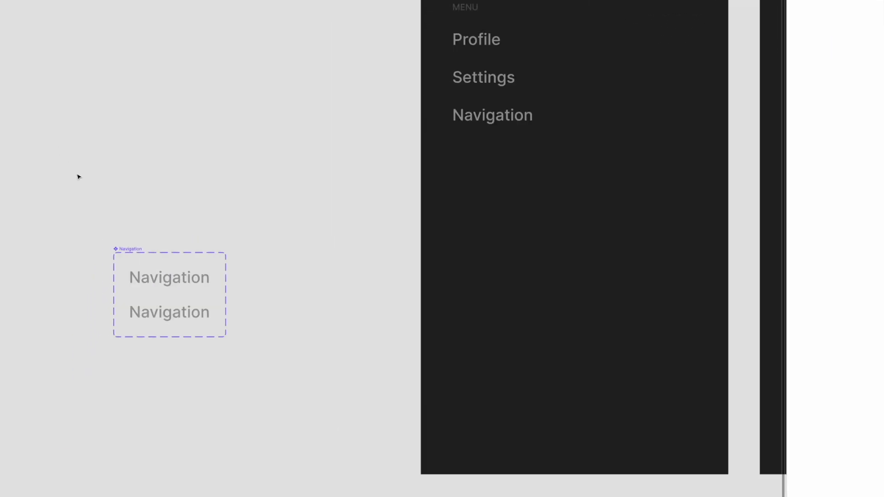
click(162, 279)
- Rename the component set's variant property to "hover" and its two values to "no" and "yes"
click(132, 251)
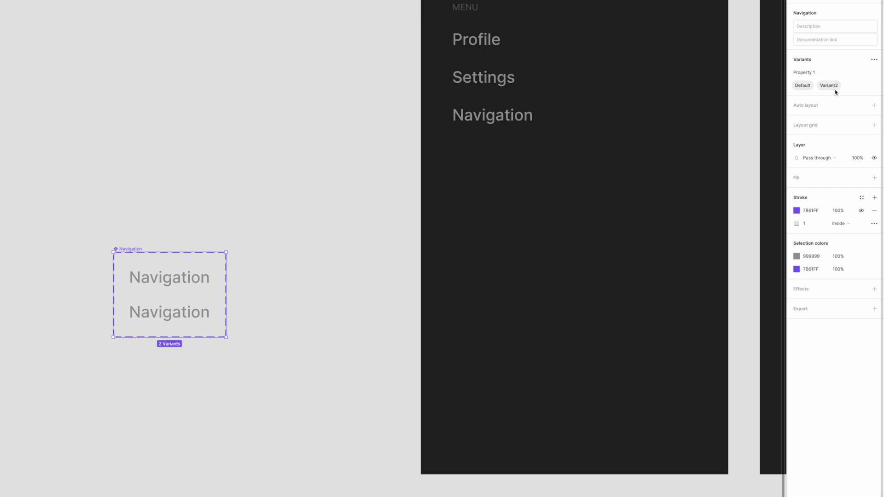
click(816, 75)
key(super+a)
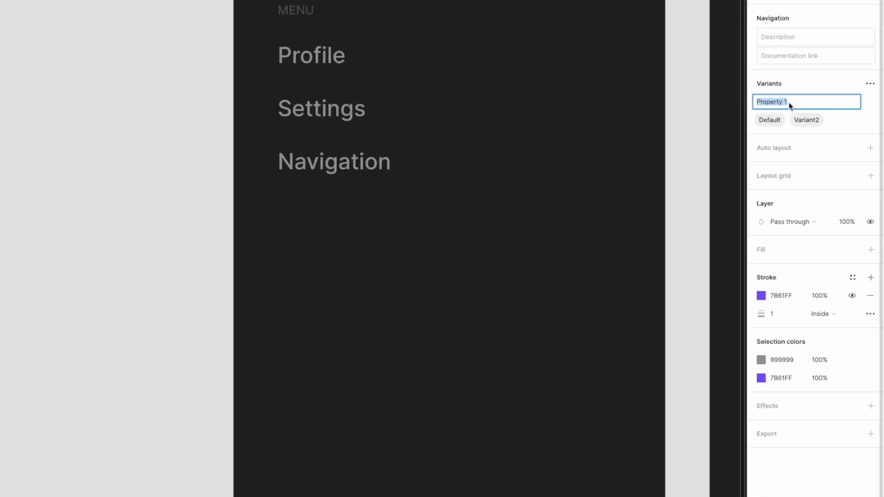
text(hover)
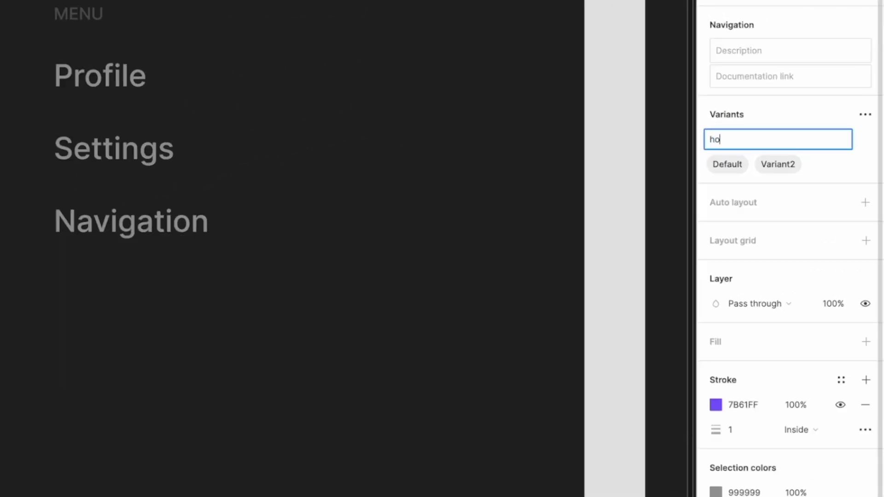
double_click(727, 165)
text(no)
double_click(771, 166)
text(yes)
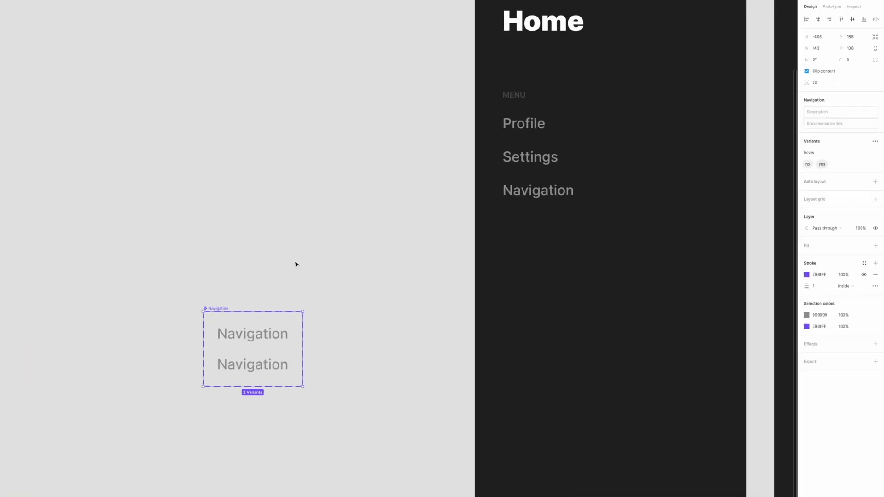
- Set the text colour of the hover=yes variant to white (fff)
click(262, 366)
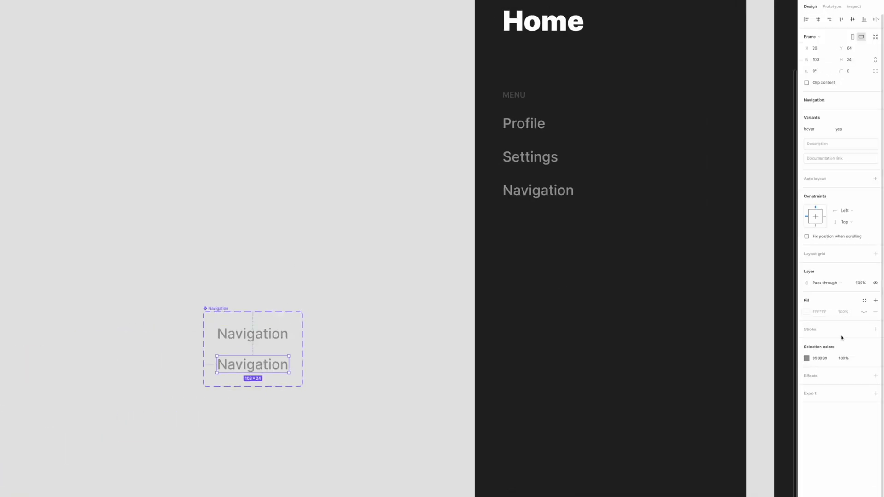
key(Return)
click(825, 240)
text(fff)
key(Return)
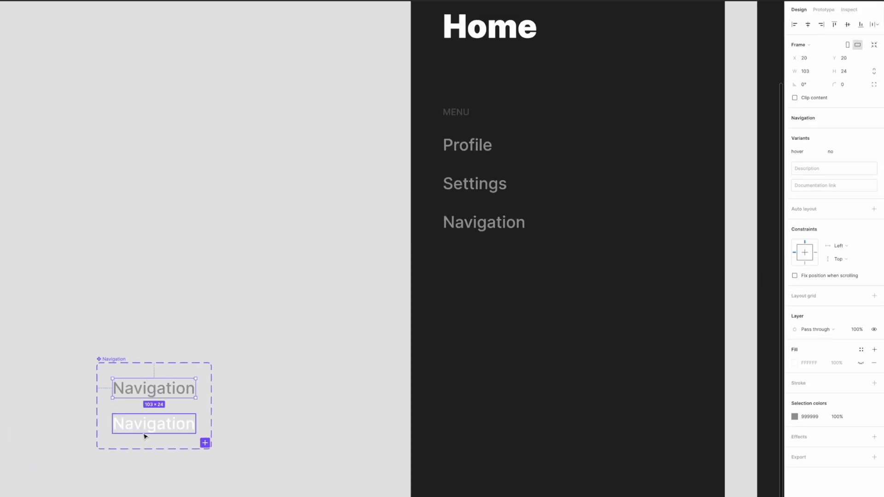
click(292, 327)
- Apply auto layout to both the hover=no and hover=yes variants
click(189, 383)
click(874, 209)
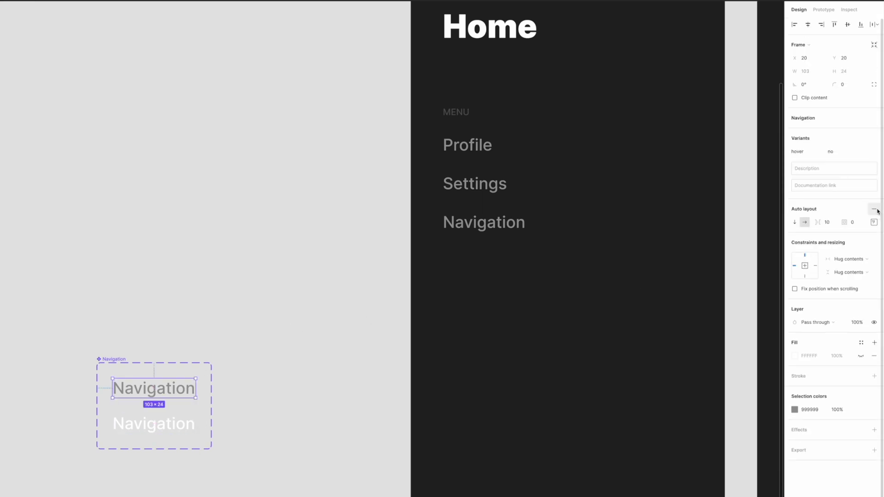
click(189, 424)
click(873, 211)
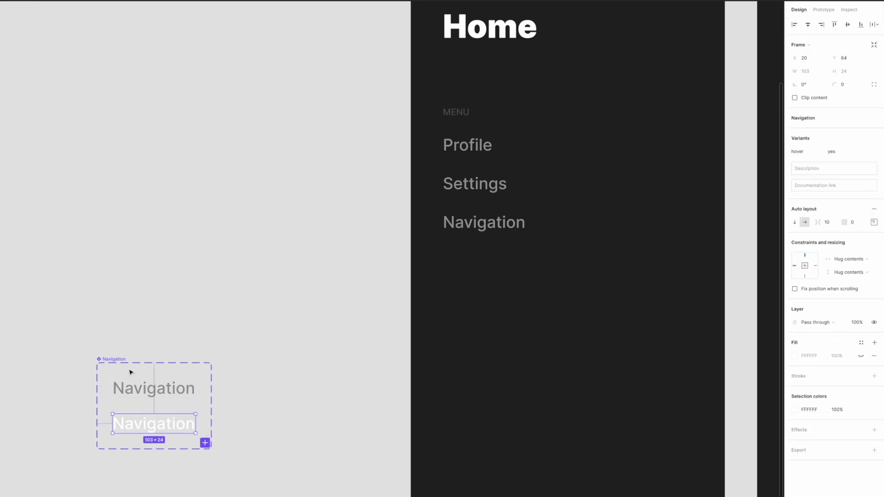
- Make the background fill of both Navigation variants visible and set it to f00
shift+click(148, 390)
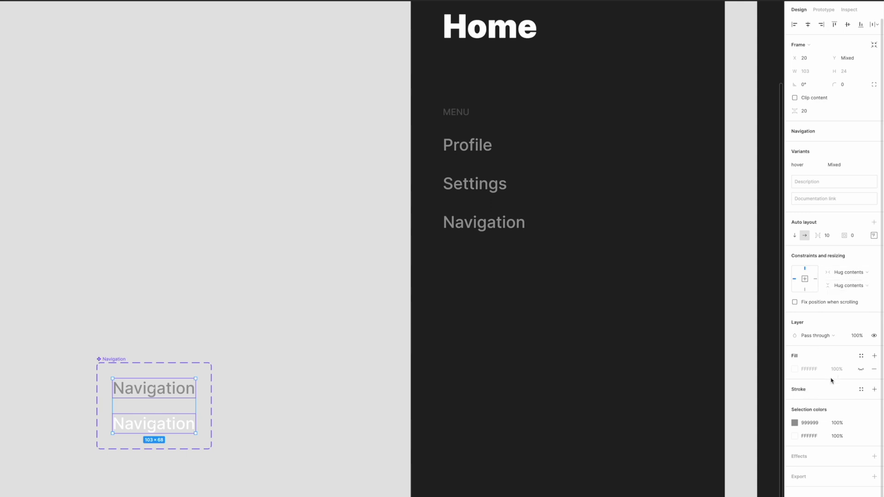
click(861, 369)
click(810, 369)
text(f0)
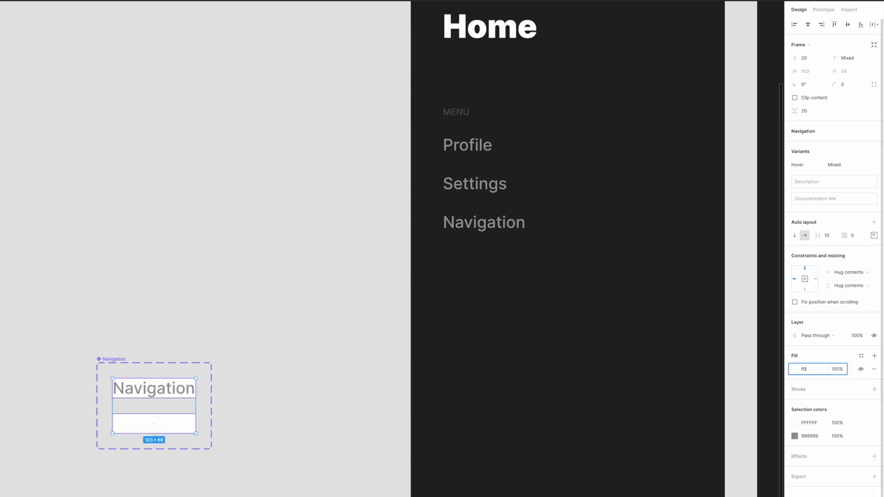
text(0)
key(Return)
click(286, 373)
- Try a copy of the Navigation variant in the home frame with a long dummy text, and delete the copy
drag(182, 392, 565, 343)
double_click(518, 340)
text(asdf;lasjkdf;lkasjdf;l)
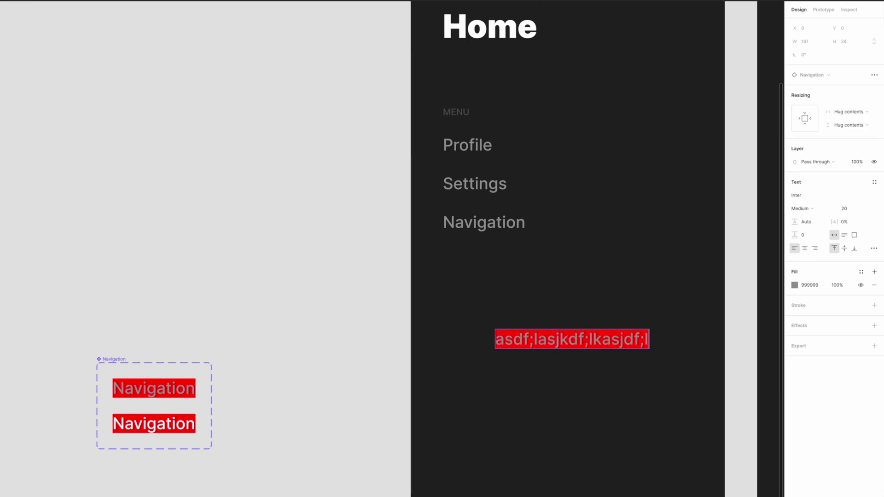
text(kajsd;f)
click(392, 341)
click(502, 342)
key(Delete)
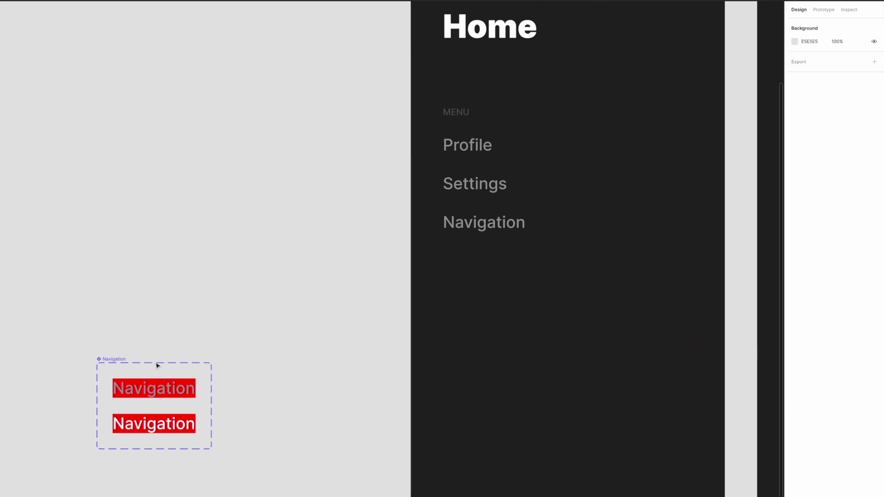
- Undo the red fill test and remove the background fill from both Navigation variants
key(ctrl+z)
key(ctrl+z)
key(ctrl+z)
key(ctrl+z)
key(ctrl+z)
click(203, 339)
click(156, 388)
shift+click(158, 422)
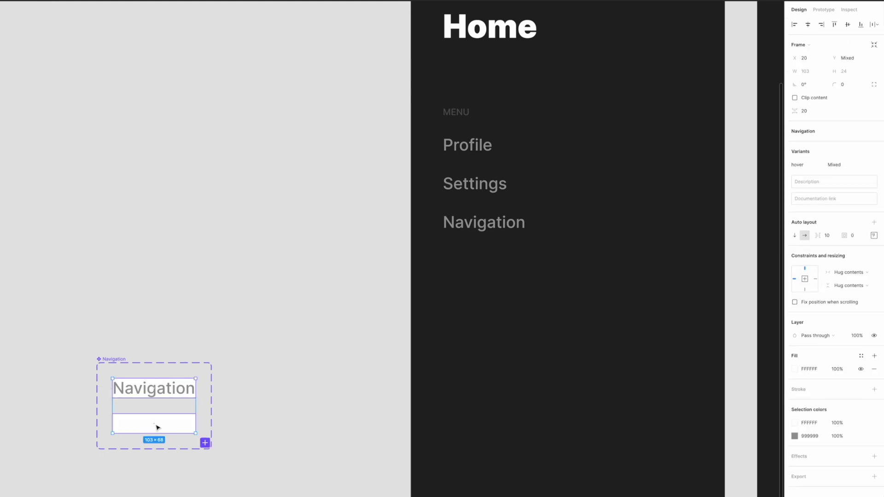
click(874, 369)
click(186, 409)
- Move the Navigation component set higher on the canvas beside the home frame
click(174, 391)
scroll(174, 391, right, 2)
click(59, 382)
drag(60, 382, 34, 292)
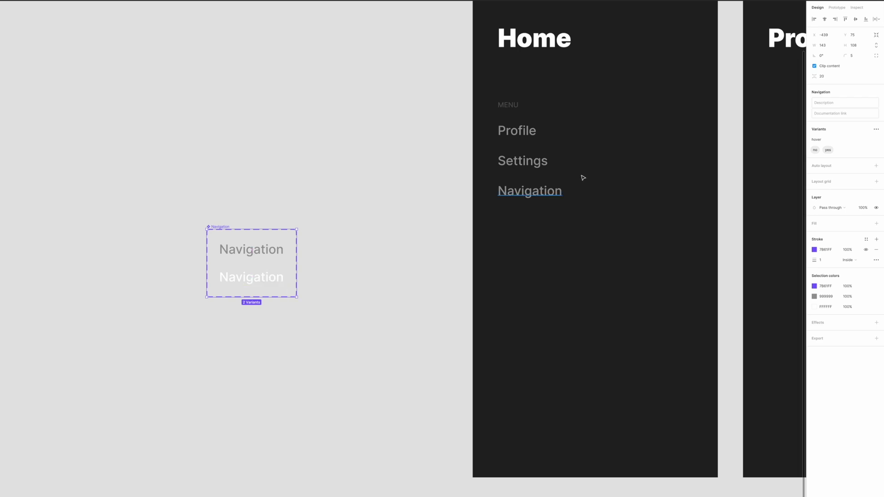
- Preview the home frame as a prototype and return to the design file
scroll(520, 138, up, 5)
scroll(519, 138, right, 4)
click(366, 100)
key(ctrl+backslash)
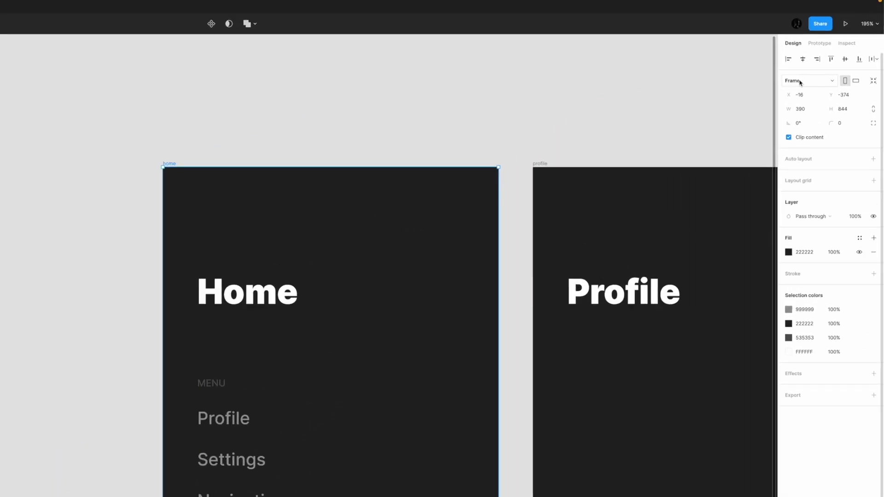
click(844, 27)
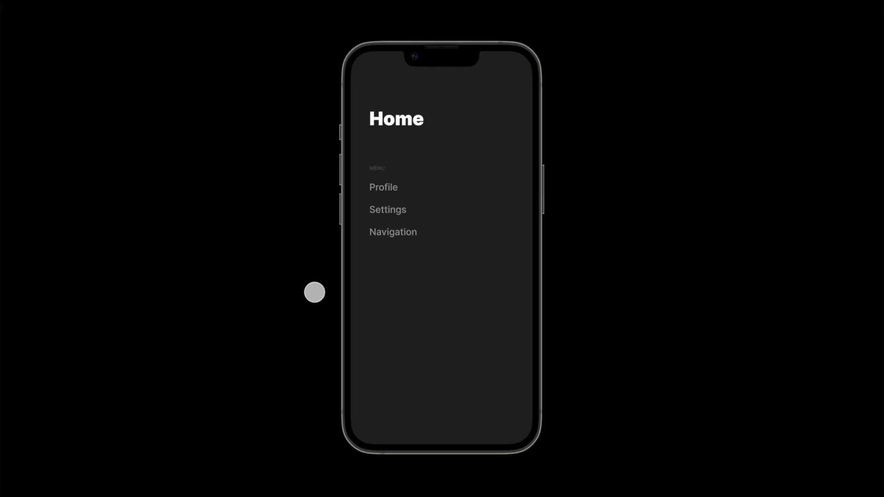
click(44, 6)
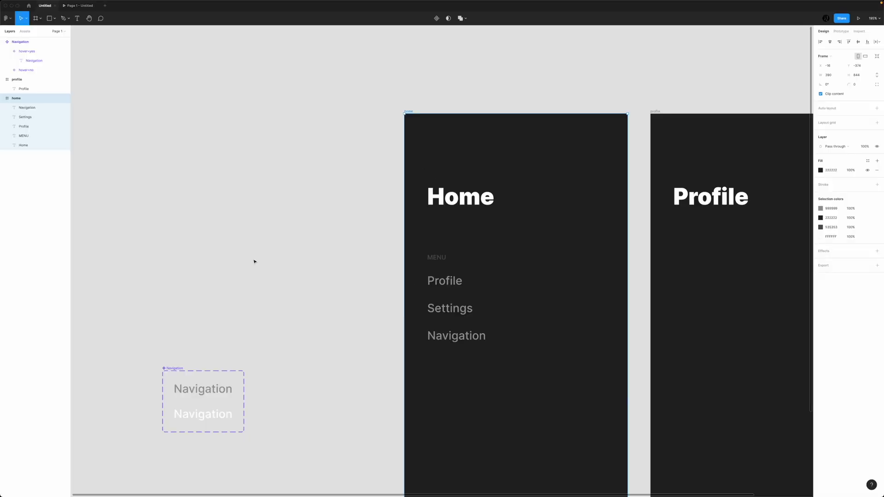
- Create a prototype connection from the hover=no variant to the hover=yes variant
click(254, 261)
scroll(271, 322, down, 5)
click(228, 316)
scroll(765, 68, left, 5)
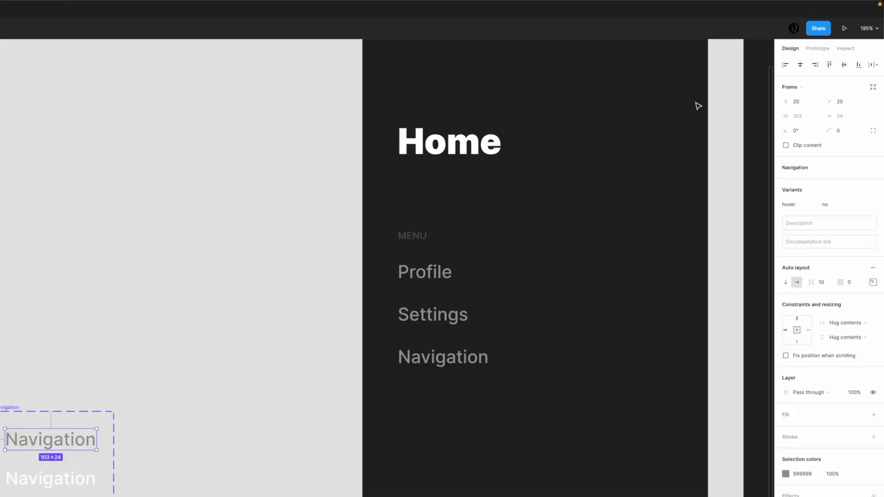
click(817, 48)
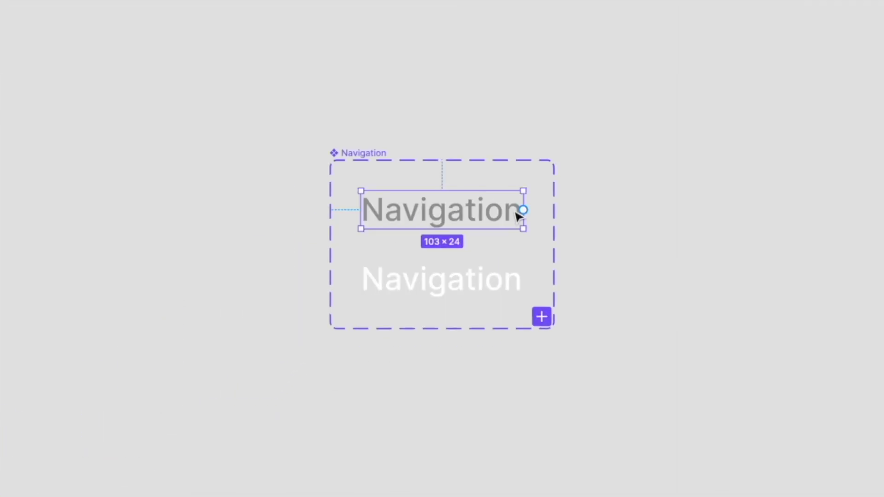
drag(245, 357, 241, 395)
- Set the connection's trigger to While hovering and its animation to Smart animate
click(808, 19)
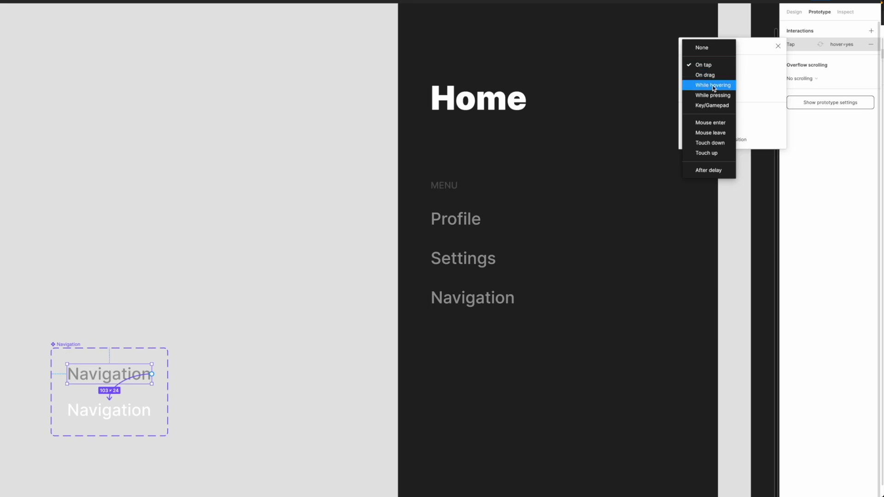
click(713, 85)
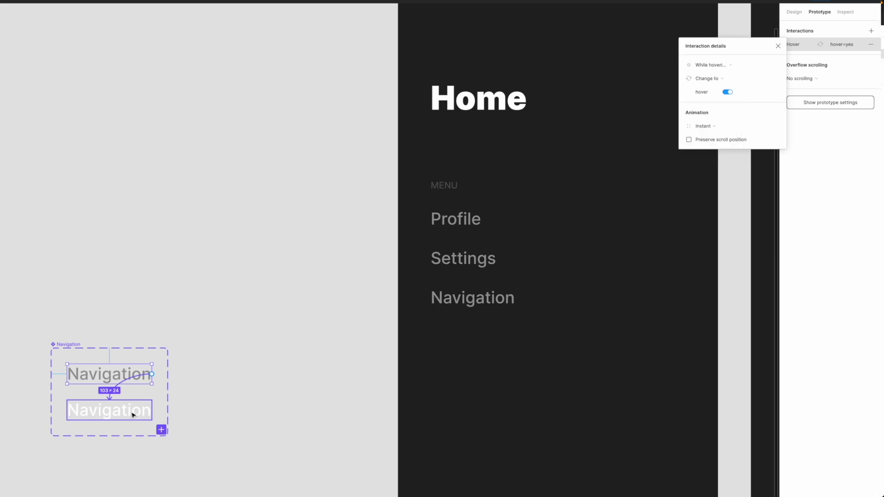
click(711, 128)
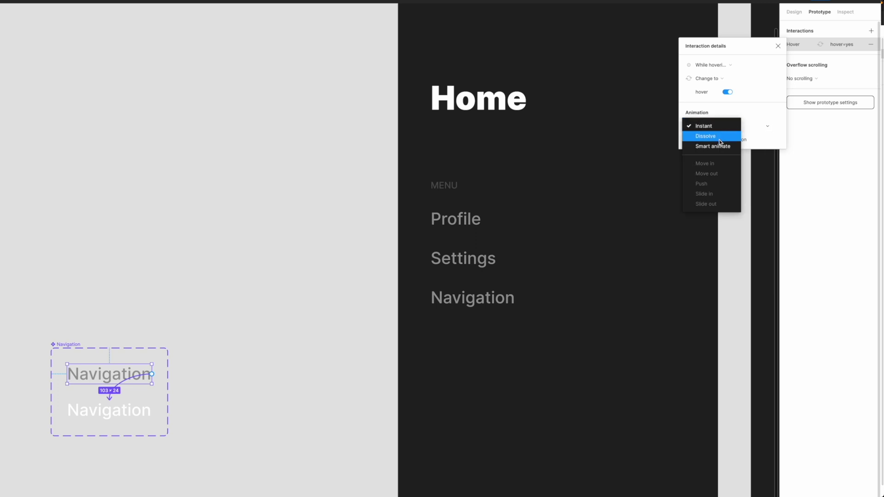
click(718, 146)
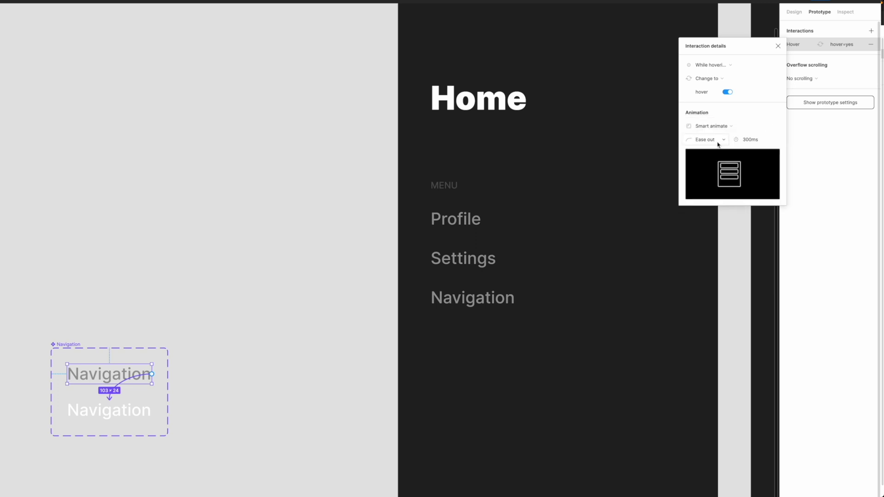
click(243, 331)
- Connect the hover=yes variant back to the hover=no variant with a Mouse leave trigger
click(147, 410)
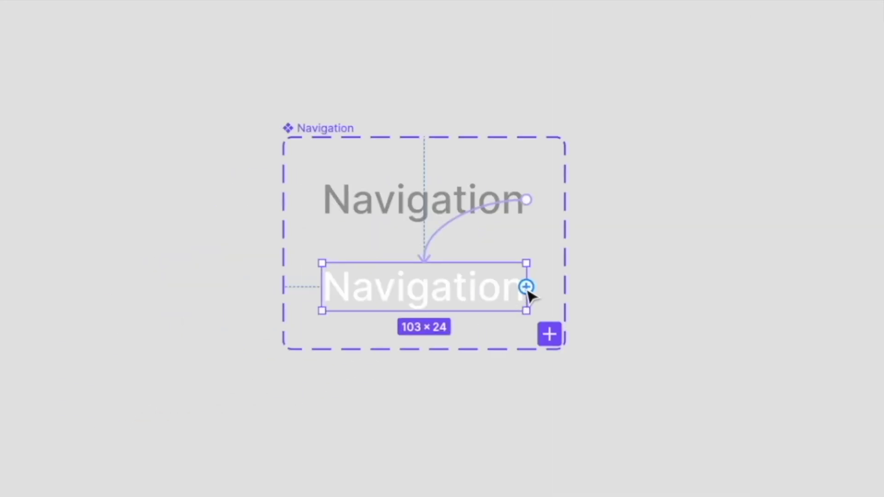
drag(527, 287, 507, 203)
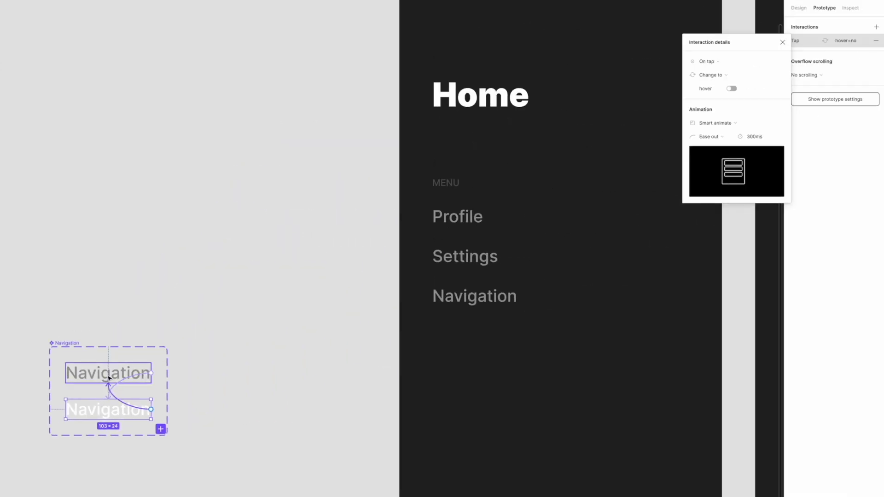
click(710, 62)
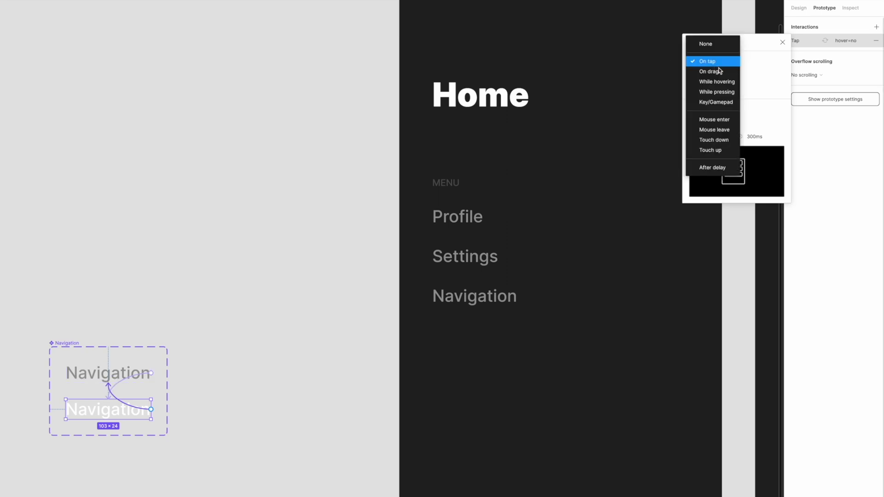
click(720, 131)
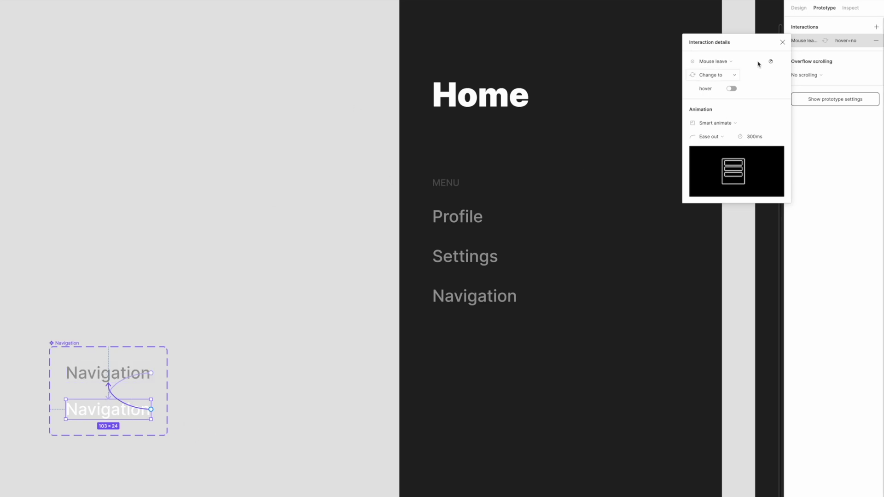
click(783, 42)
key(Escape)
drag(400, 214, 517, 337)
click(306, 358)
drag(109, 378, 314, 383)
key(ctrl+z)
- Place an instance of the hover=no Navigation variant in the home frame below the menu items, at X 40, Y 529
click(468, 391)
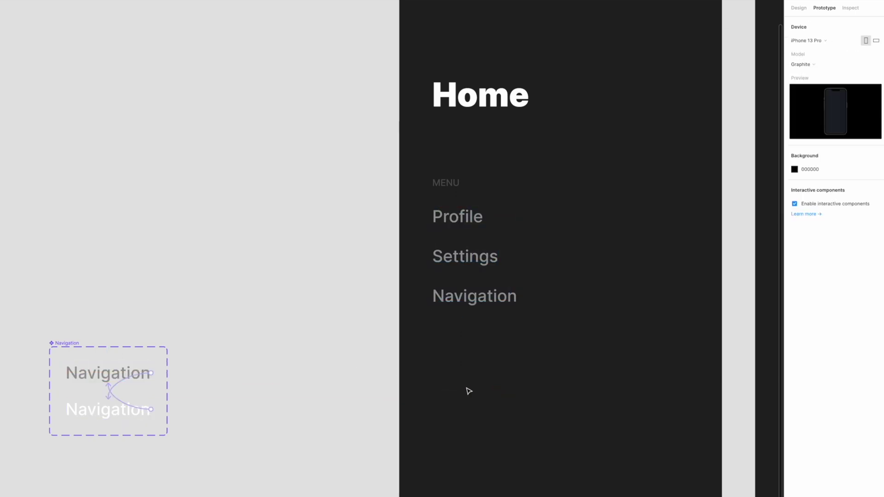
click(464, 292)
key(alt+8)
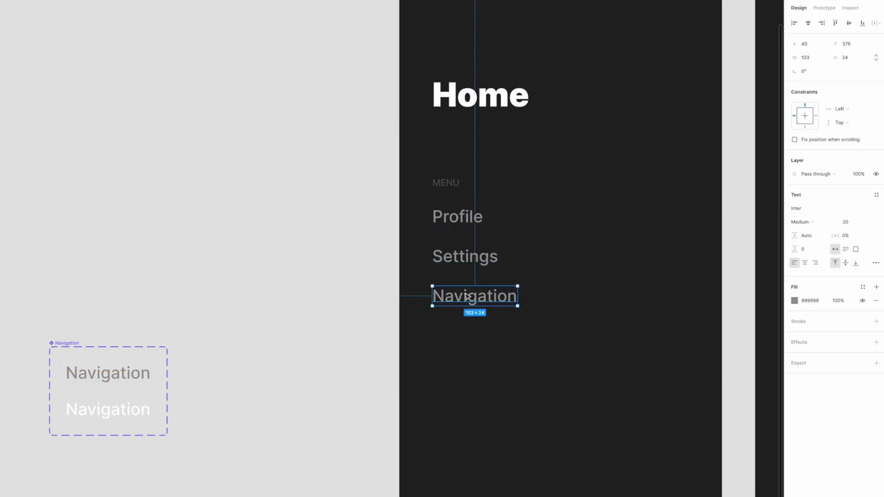
drag(120, 387, 463, 428)
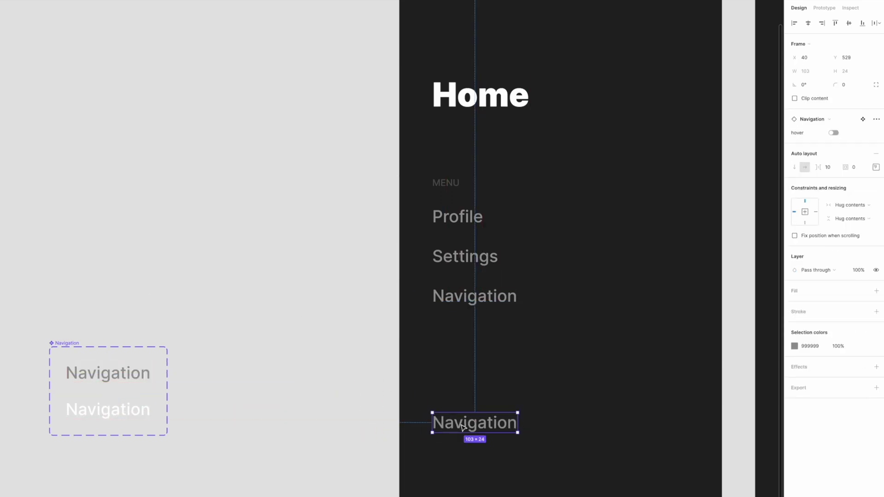
- Change the third menu item's text in the home frame to "Notifications"
click(474, 297)
double_click(474, 294)
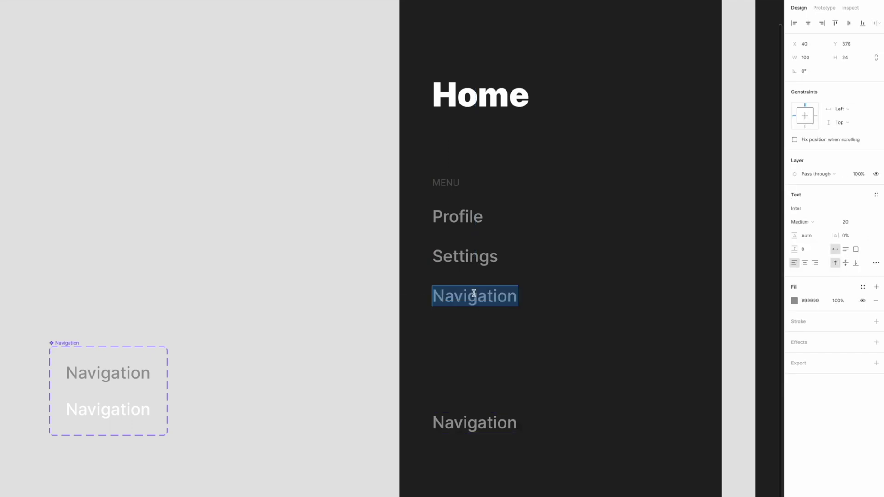
text(Notifcatio)
key(BackSpace)
key(BackSpace)
key(BackSpace)
key(BackSpace)
key(BackSpace)
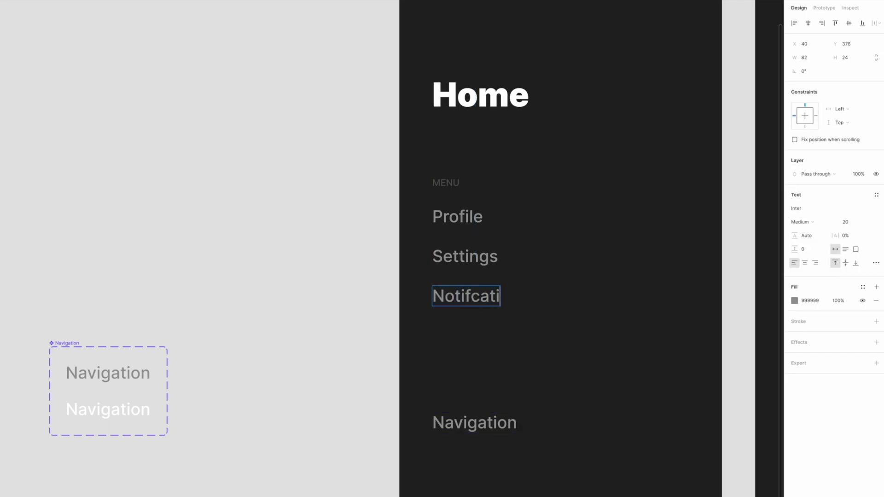
text(ications)
click(601, 188)
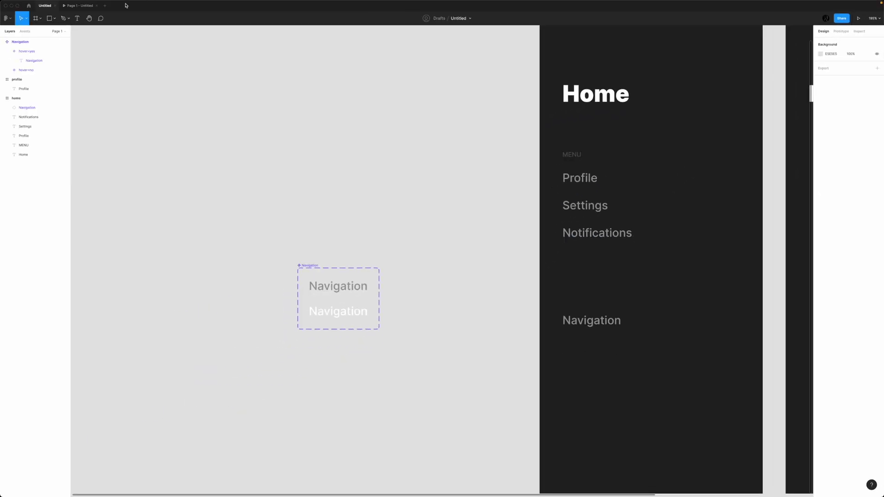
- Preview the Navigation item in the running prototype, close the preview and present the prototype again
click(87, 9)
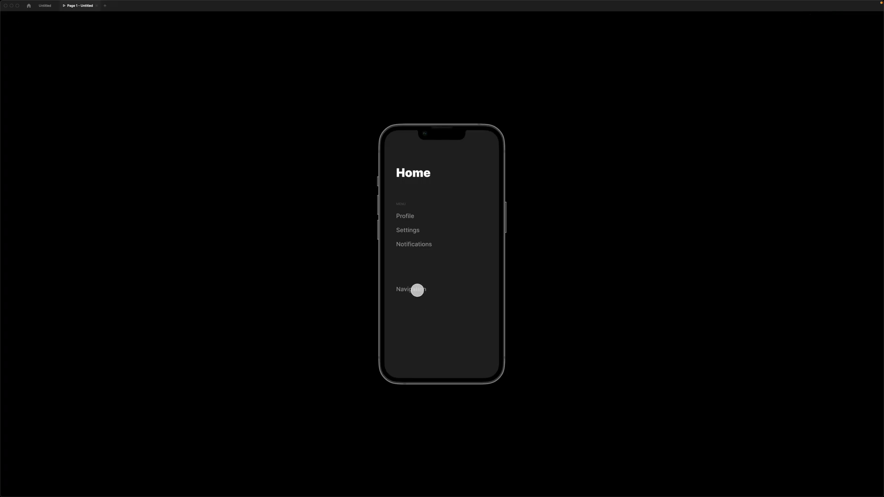
click(97, 5)
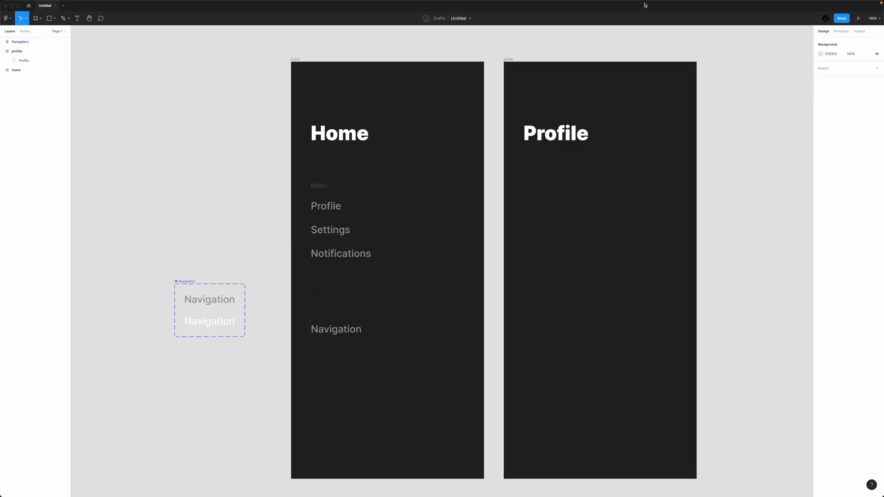
click(859, 18)
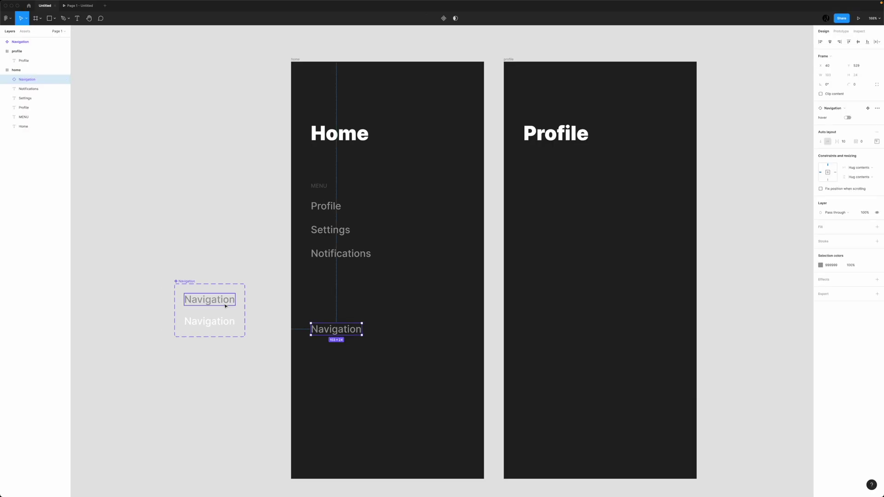
- Set the auto layout padding of both Navigation variants, hover=no and hover=yes, to 16
click(225, 306)
click(228, 324)
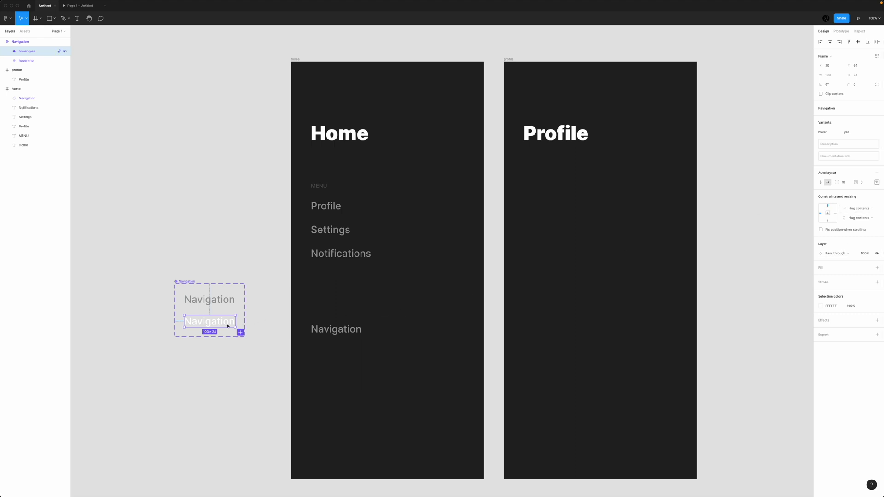
shift+click(226, 303)
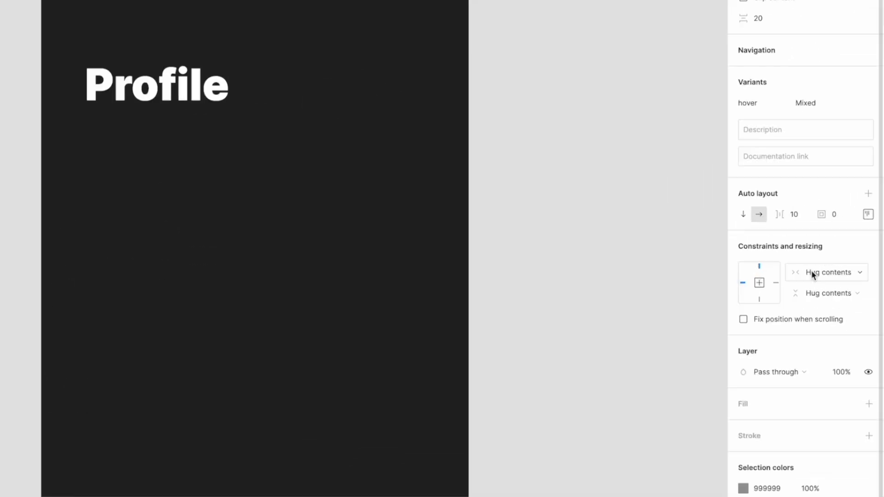
click(863, 192)
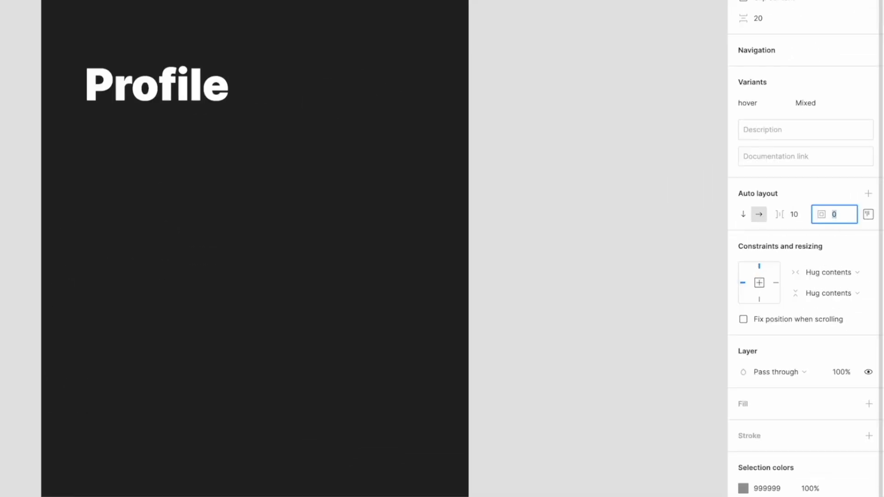
text(16)
key(Return)
- Add vertical auto layout to the Navigation component set with spacing 0 and padding 16
drag(189, 275, 181, 272)
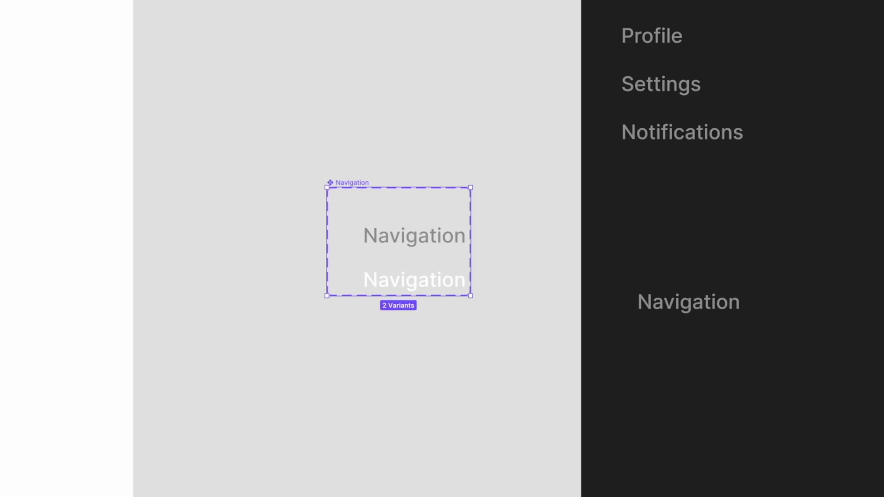
key(shift+a)
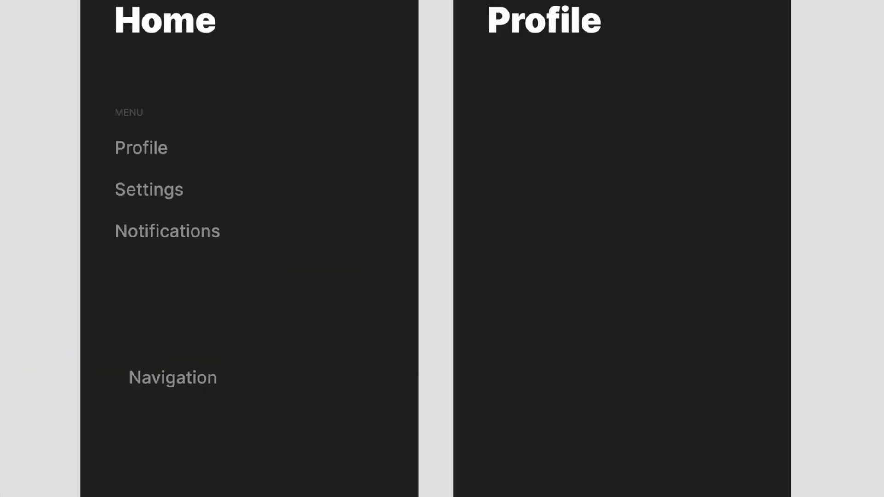
click(823, 136)
click(852, 138)
text(16)
- Fill the hover=no variant with the home frame's background colour 222222 and the hover=yes variant with black 000000
click(73, 336)
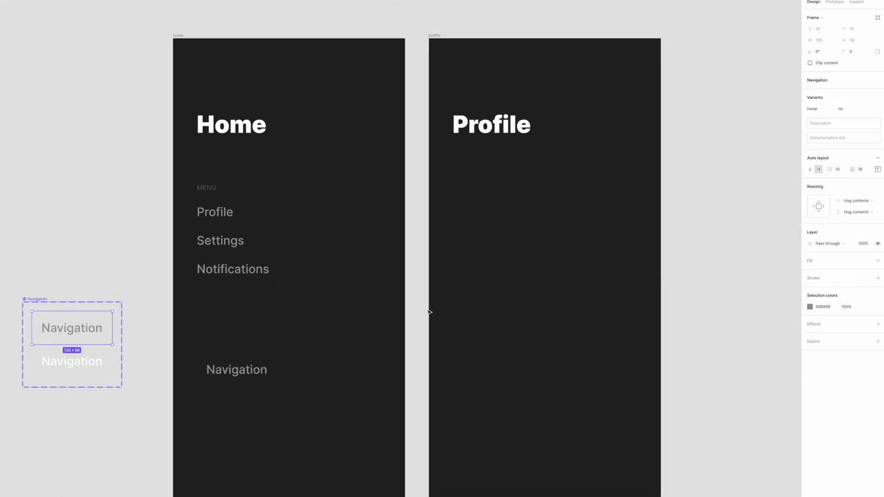
key(i)
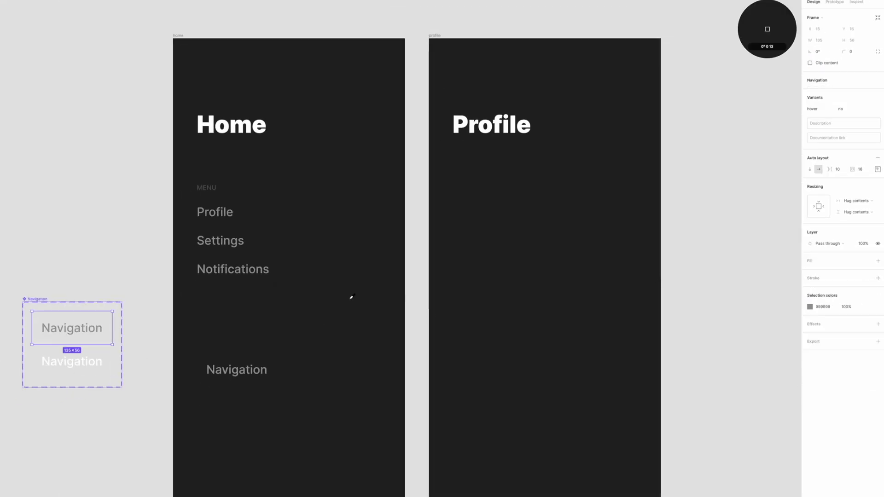
click(351, 299)
key(Tab)
key(ctrl+alt+v)
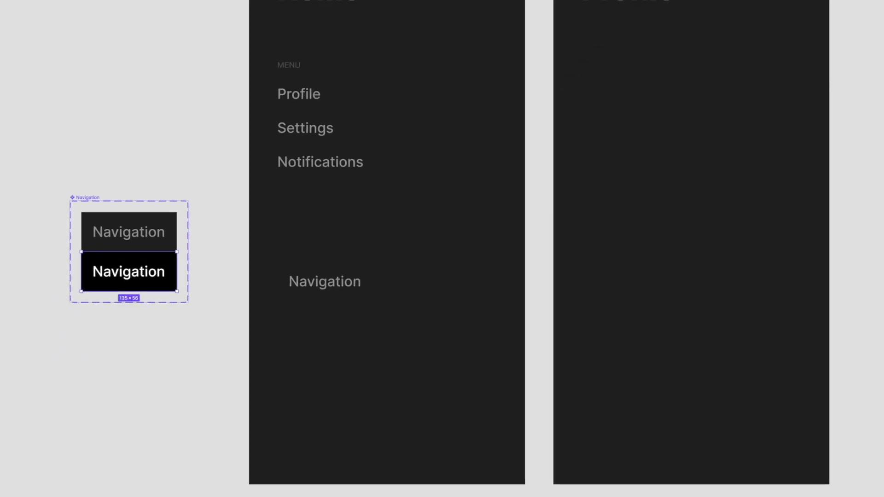
- Widen the Navigation instance in the home frame to 310
click(339, 289)
drag(373, 281, 487, 285)
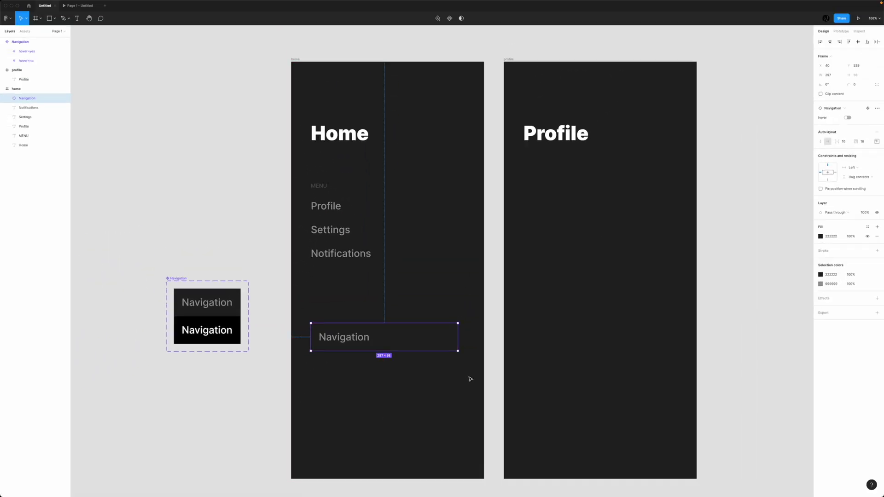
key(super+Right)
key(super+Right)
key(super+Right)
key(super+shift+Right)
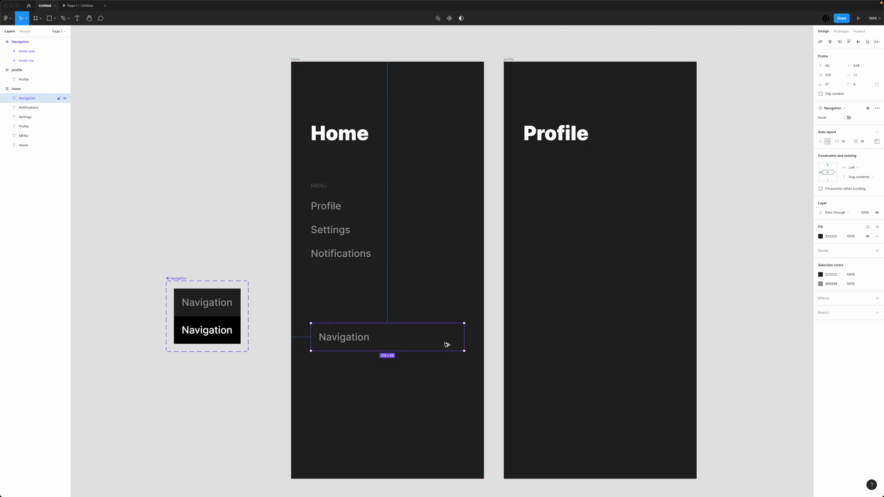
- Check the widened Navigation item and its hover state in the prototype preview
click(203, 229)
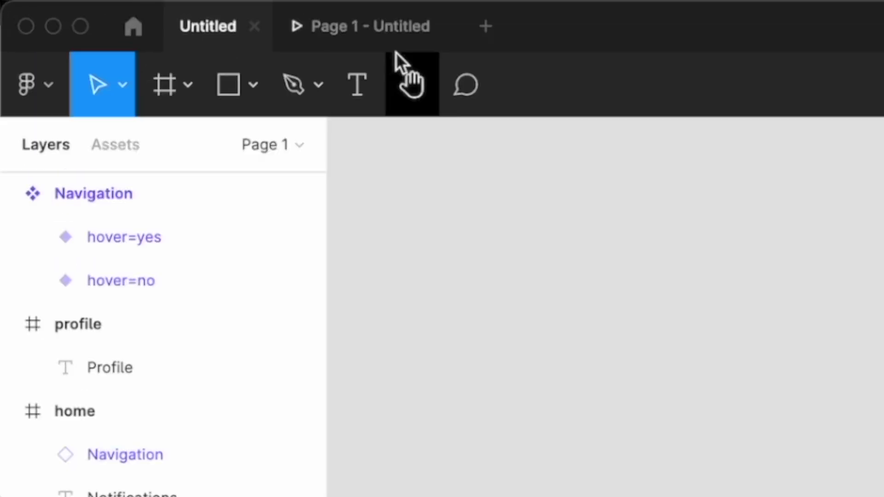
click(71, 6)
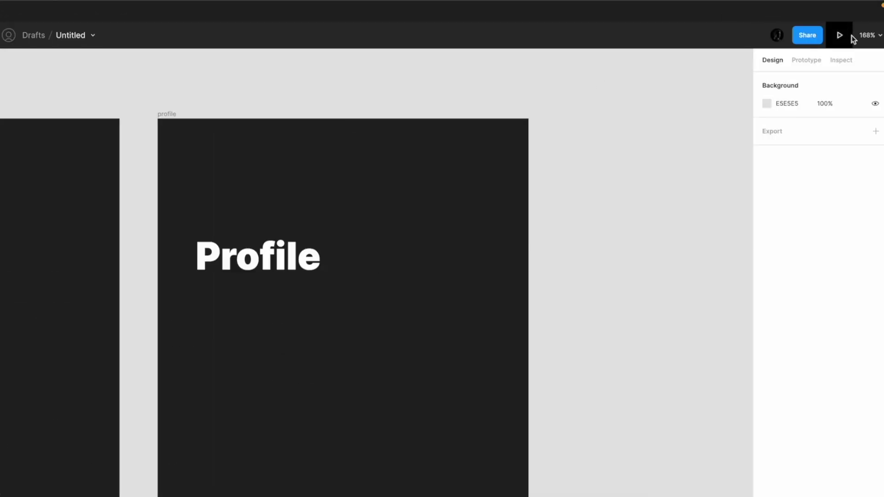
click(839, 35)
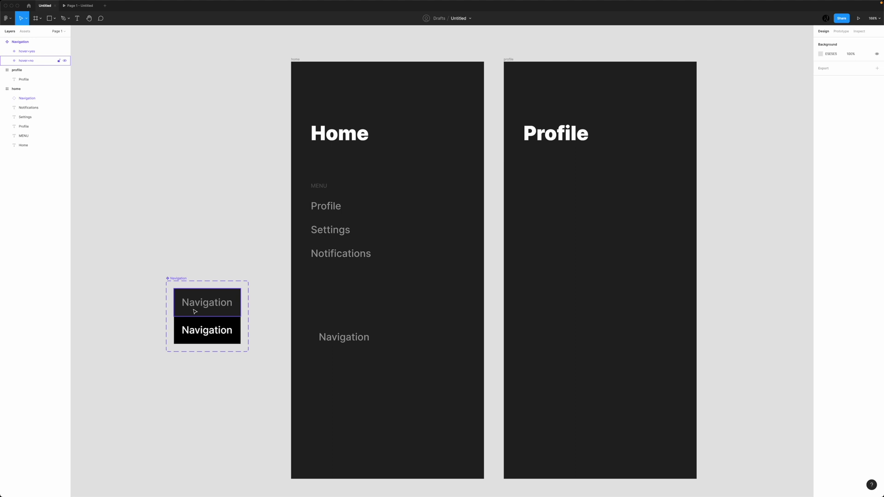
- Move the Navigation component set farther away from the home frame on the canvas
scroll(202, 270, left, 5)
click(262, 271)
drag(266, 271, 166, 241)
key(Escape)
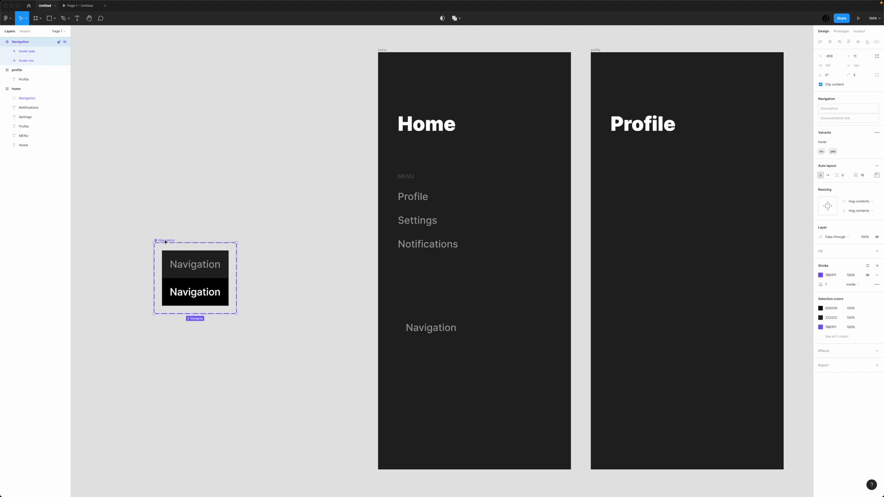
- Inspect the prototype interactions of the hover=no variant
click(212, 275)
click(841, 31)
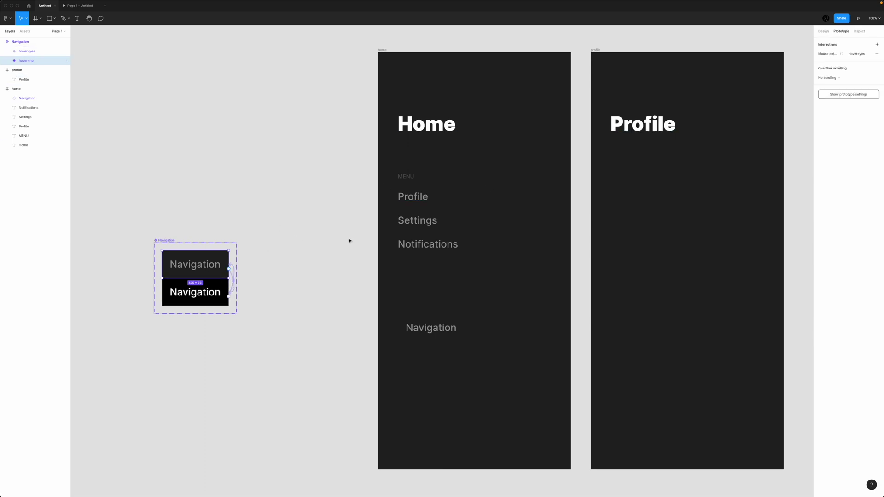
click(342, 244)
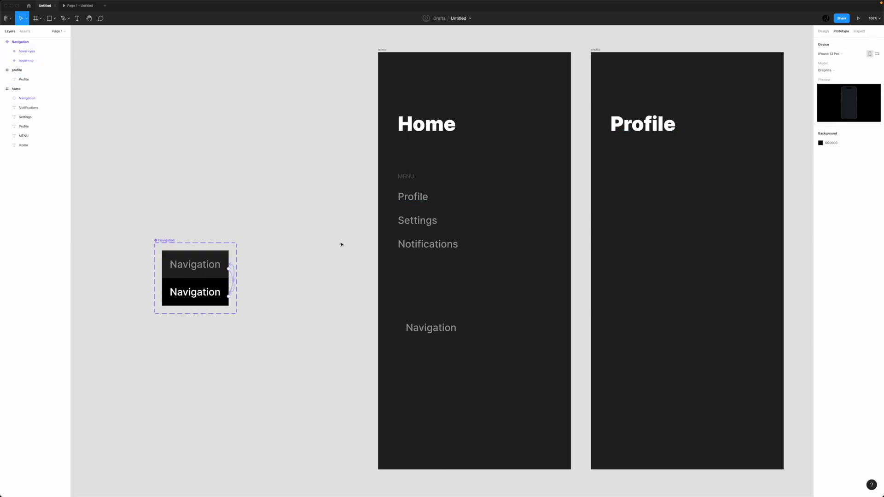
- Place two stacked copies of the Navigation instance outside the home frame, and move the component set up to leave room above them
scroll(355, 344, down, 1)
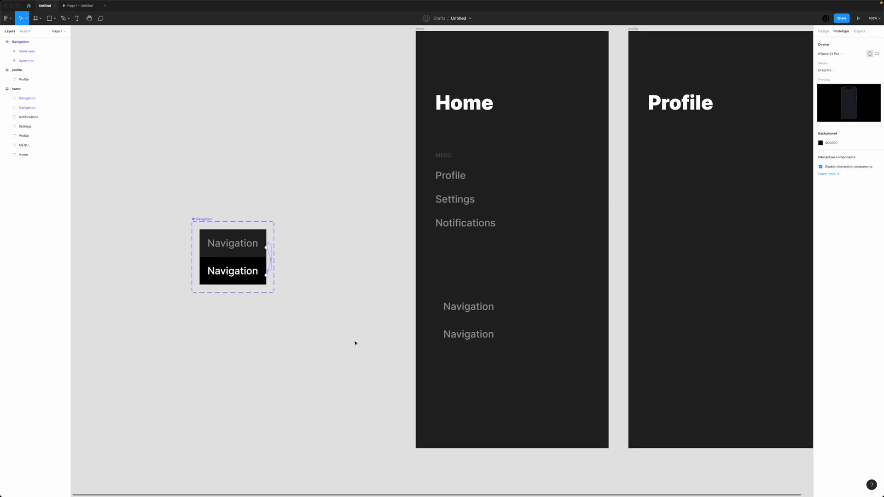
scroll(355, 343, left, 1)
drag(386, 312, 233, 338)
scroll(233, 337, down, 4)
scroll(233, 338, left, 3)
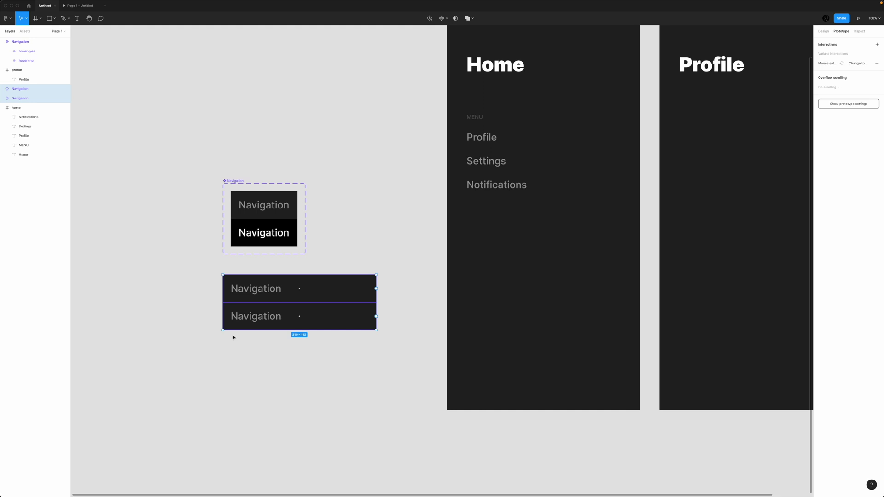
drag(238, 182, 241, 158)
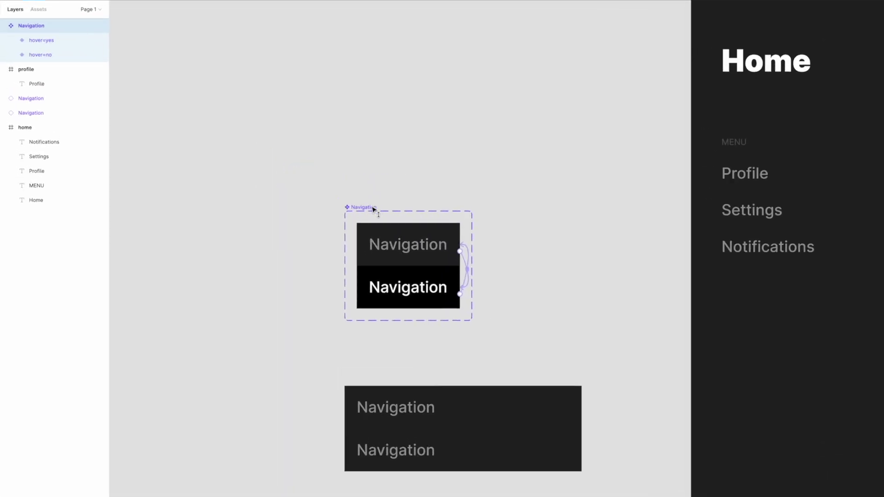
drag(373, 210, 366, 208)
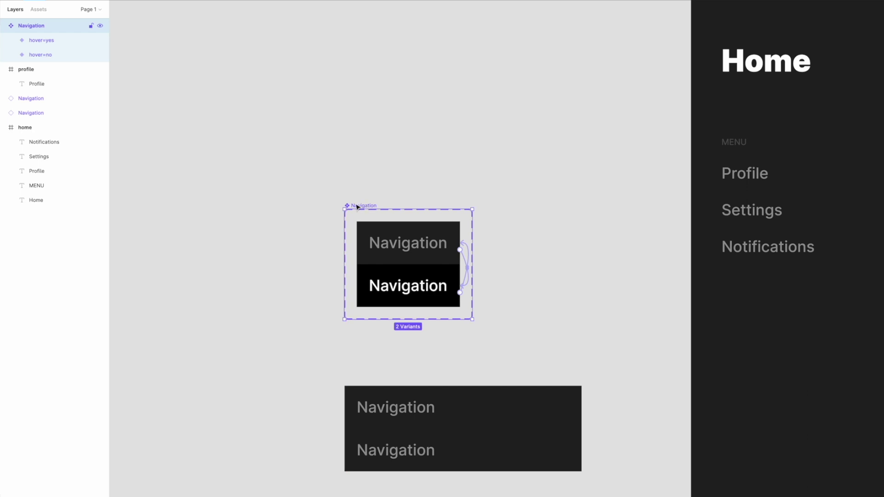
double_click(356, 207)
text(Navigation)
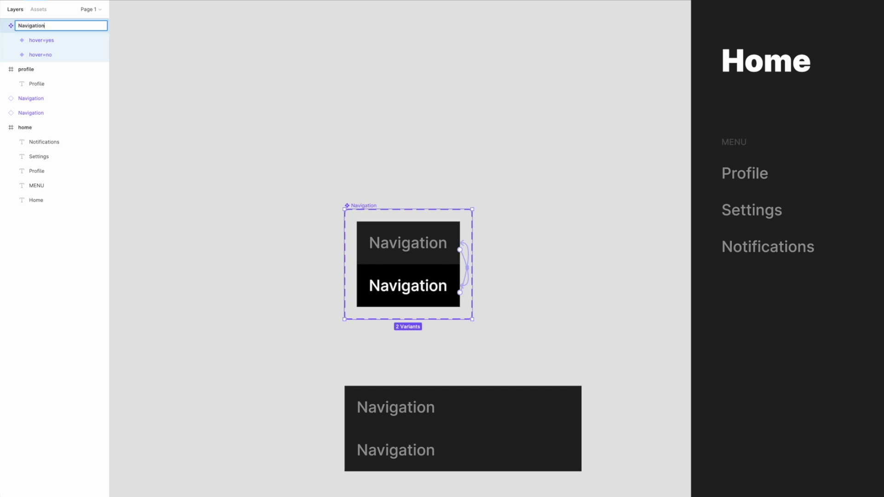
key(Return)
- Duplicate the lower Navigation instance directly beneath itself to make a stack of three
click(389, 419)
click(434, 458)
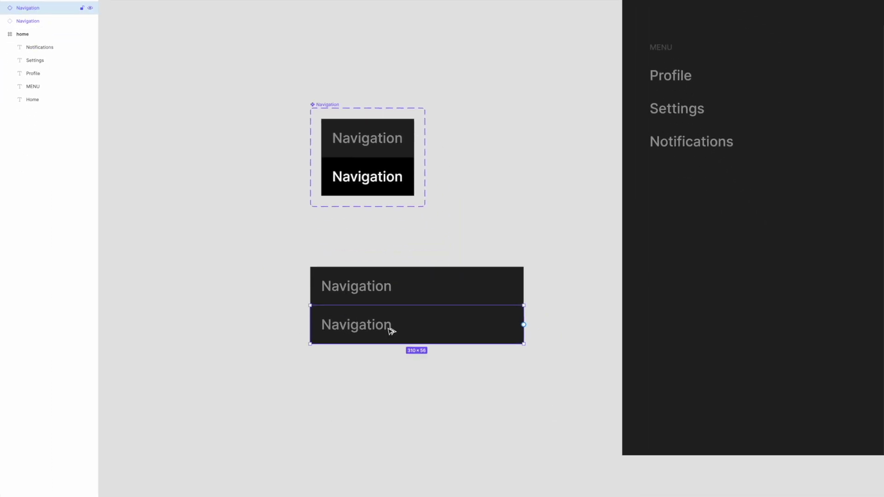
key(ctrl+d)
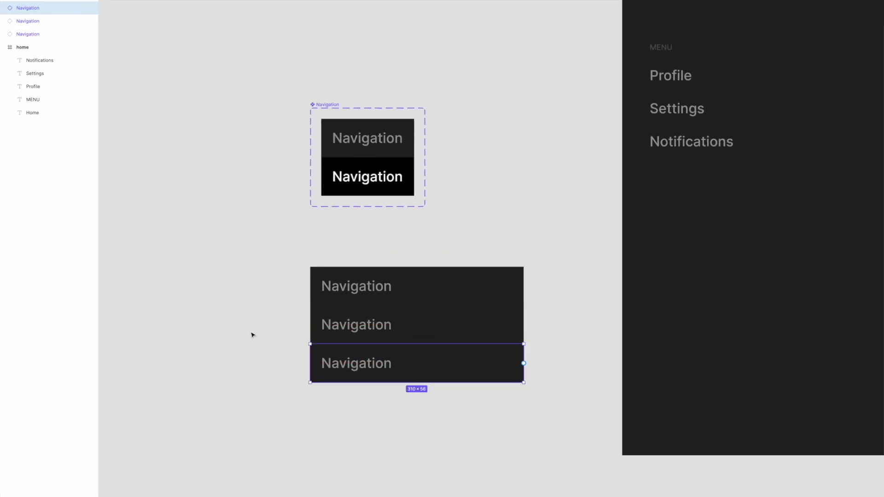
- Turn the three stacked Navigation instances into one component and name it "nav group"
key(ctrl+a)
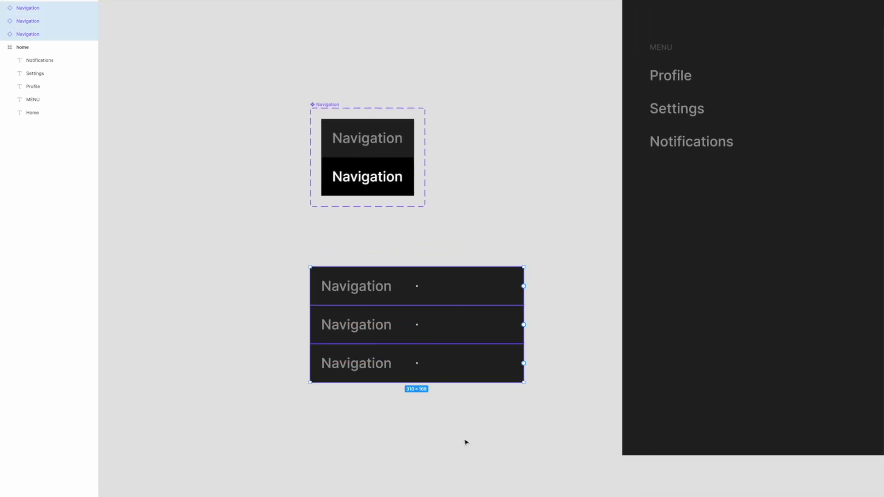
key(ctrl+alt+k)
key(ctrl+r)
text(na)
key(Return)
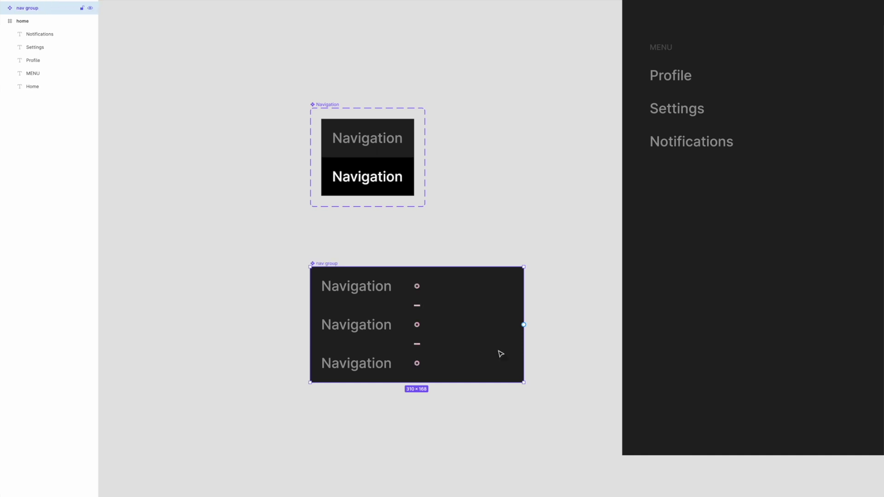
- Rename the Navigation component set to "nav"
double_click(327, 105)
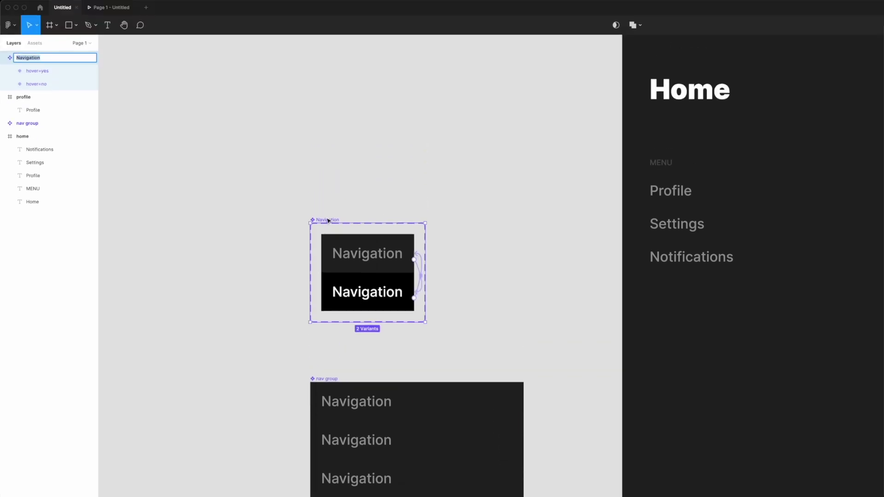
text(nav)
key(Return)
- Change the text of the first item in the nav group component to "Home"
click(272, 407)
click(362, 405)
double_click(357, 322)
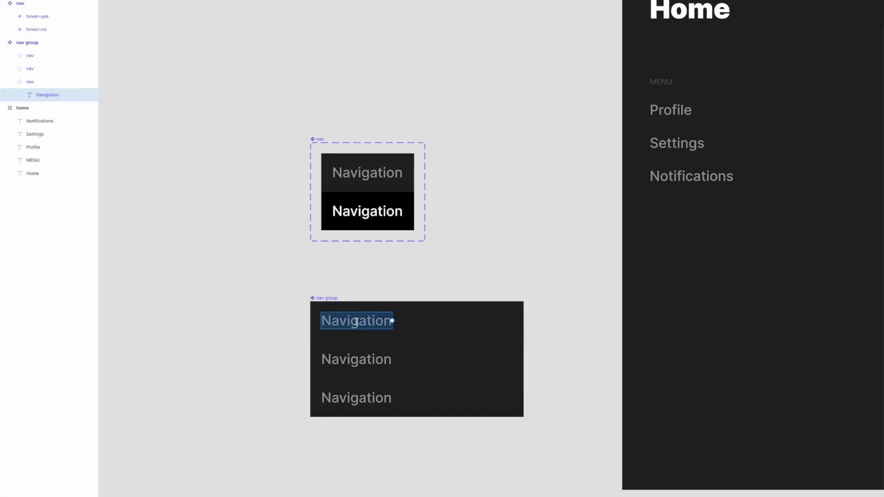
key(BackSpace)
text(Profile)
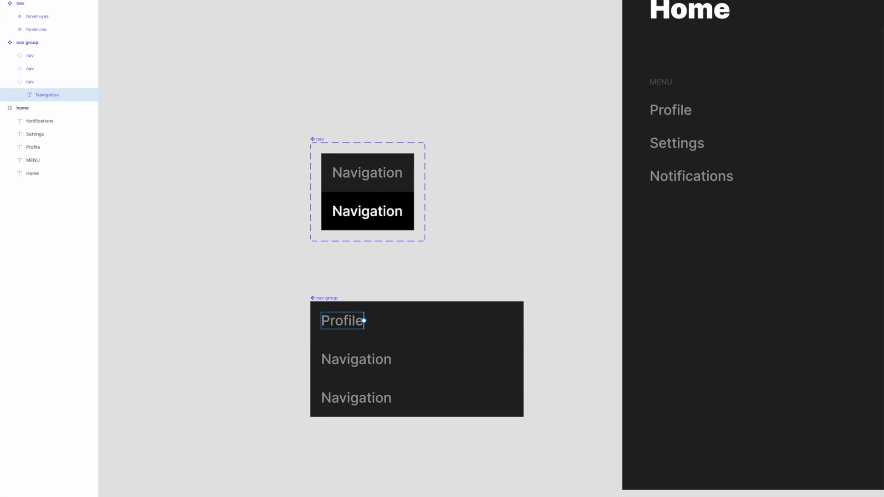
key(super+a)
key(BackSpace)
text(Home)
- Change the second and third item texts in the nav group component to "Profile" and "Settings"
key(Tab)
text(Profile)
key(Tab)
text(Settings)
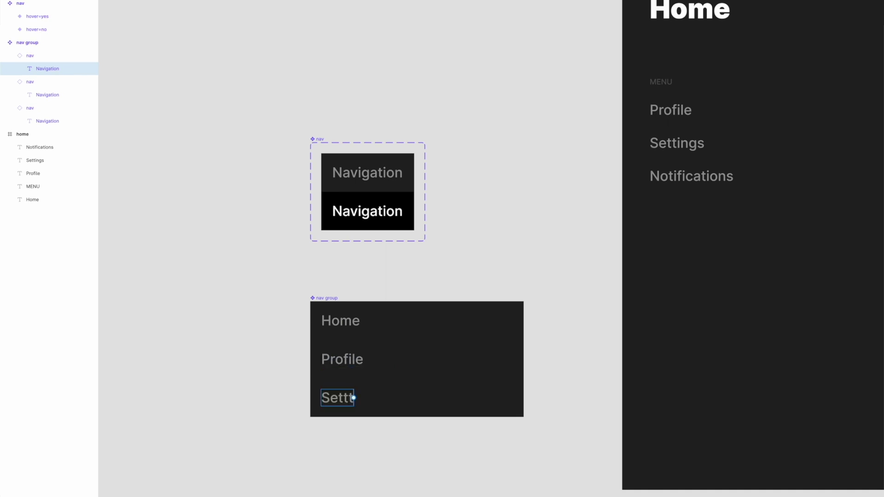
key(Escape)
key(Escape)
key(Escape)
key(Escape)
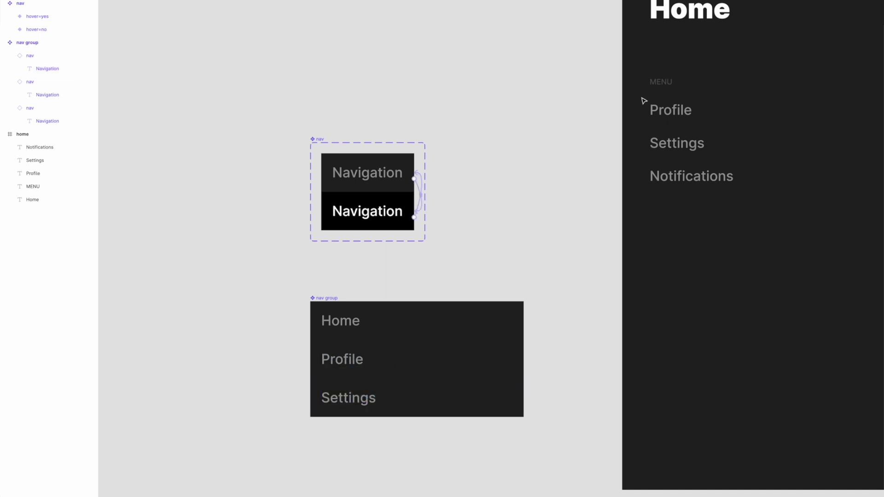
- Delete the old Profile, Settings and Notifications texts from the home frame
drag(594, 103, 733, 234)
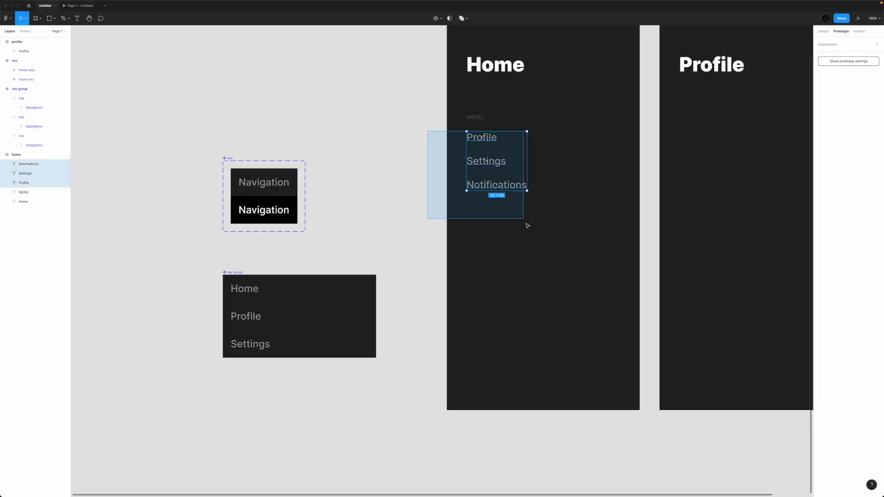
drag(527, 224, 528, 226)
key(BackSpace)
- Place a nav group instance below MENU in the home frame, stretch it to the full 390 frame width, and select its three nav items
alt+drag(234, 272, 494, 210)
key(alt)
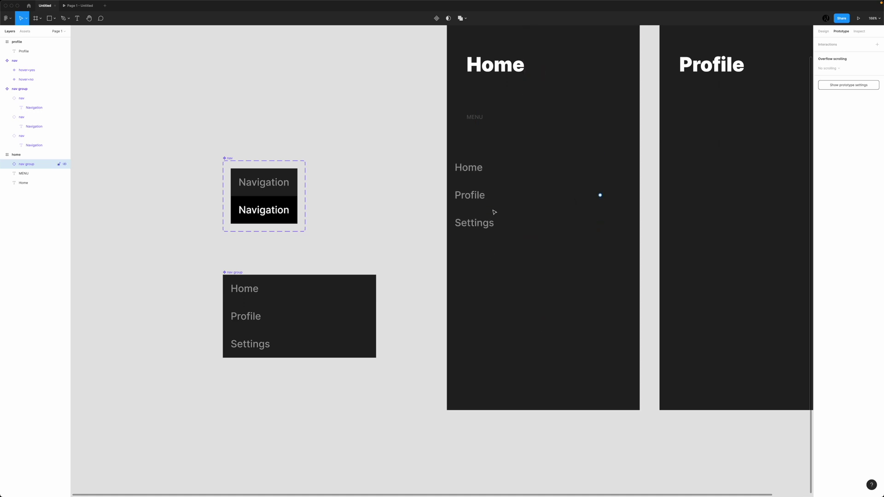
drag(599, 205, 639, 204)
key(Return)
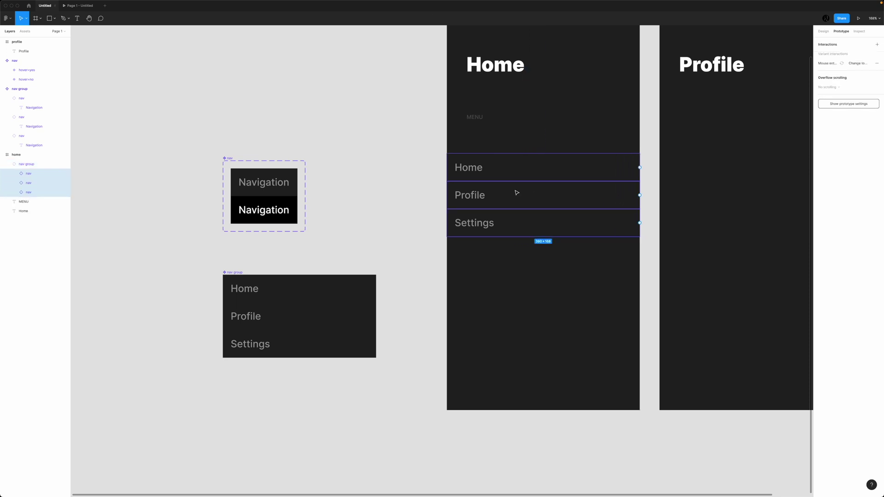
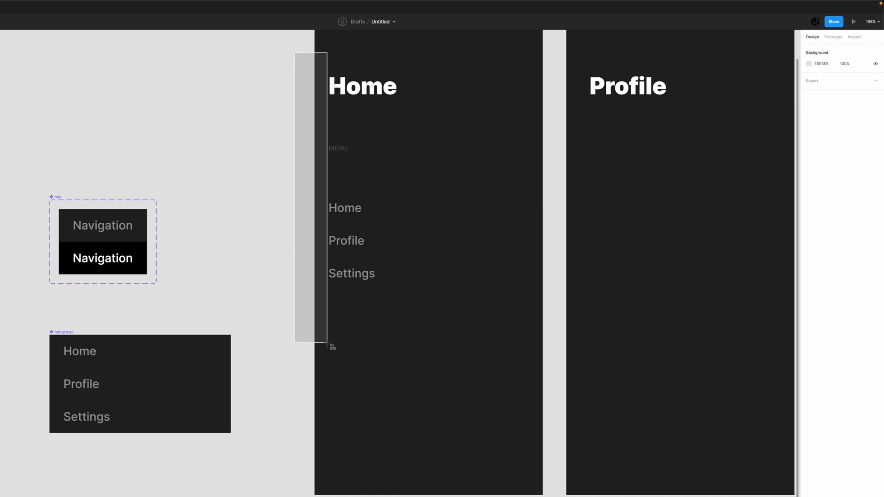
- Move the MENU label in the home frame down to just above the nav group instance
key(Escape)
drag(342, 152, 345, 194)
click(276, 203)
scroll(277, 203, down, 5)
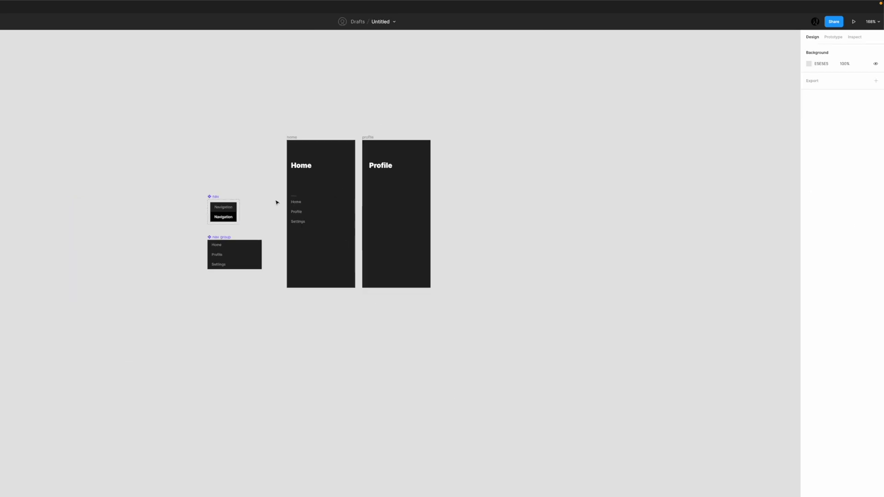
scroll(281, 194, up, 3)
scroll(286, 186, up, 5)
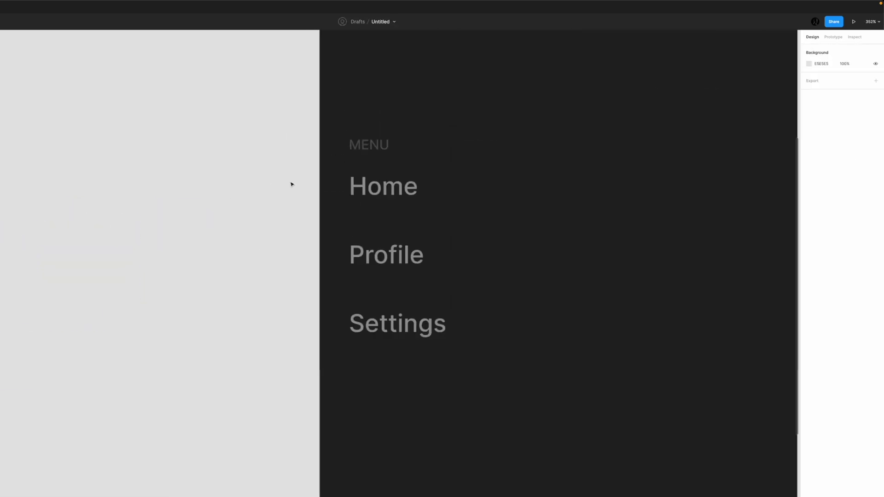
click(369, 145)
key(Escape)
key(shift+0)
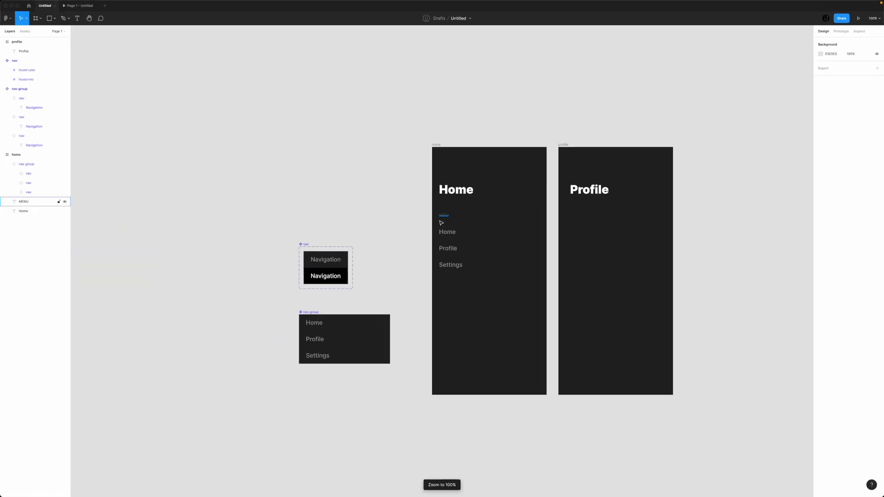
- Preview the home screen as a prototype and close the preview
scroll(407, 234, up, 5)
scroll(407, 233, right, 3)
scroll(381, 124, down, 3)
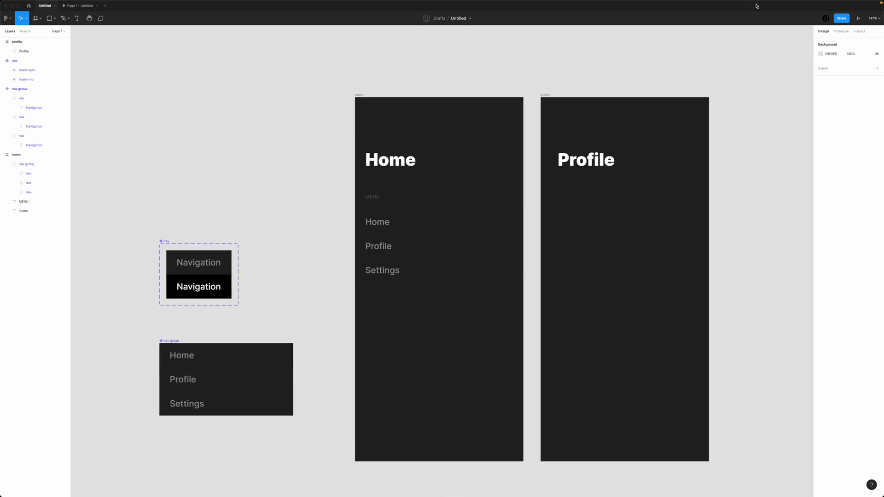
click(859, 18)
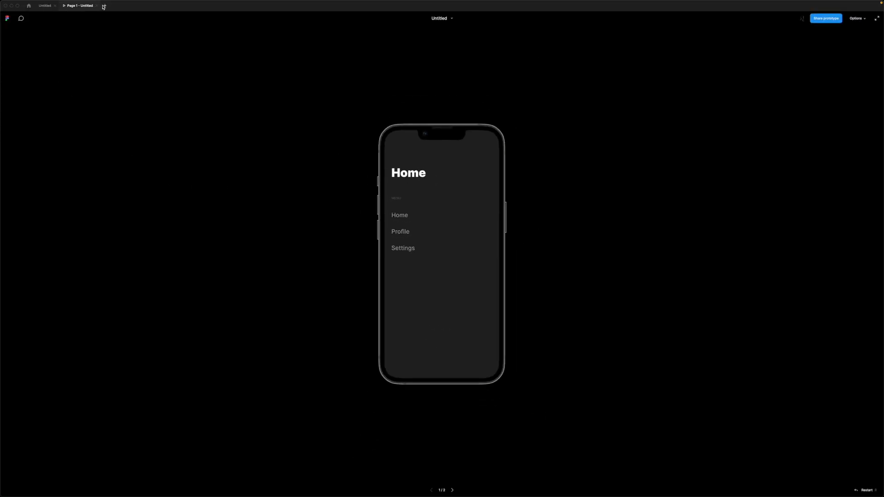
click(97, 6)
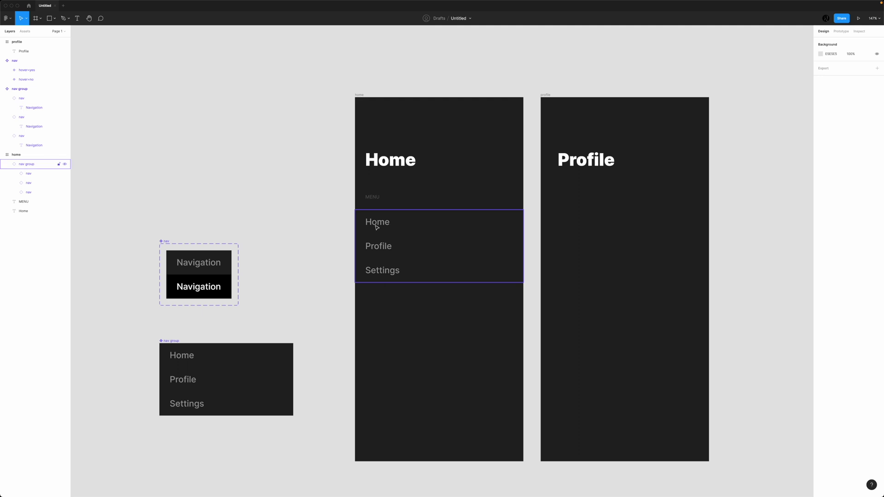
- Examine the details of the Mouse enter interaction on the Profile item in the nav group component
click(377, 228)
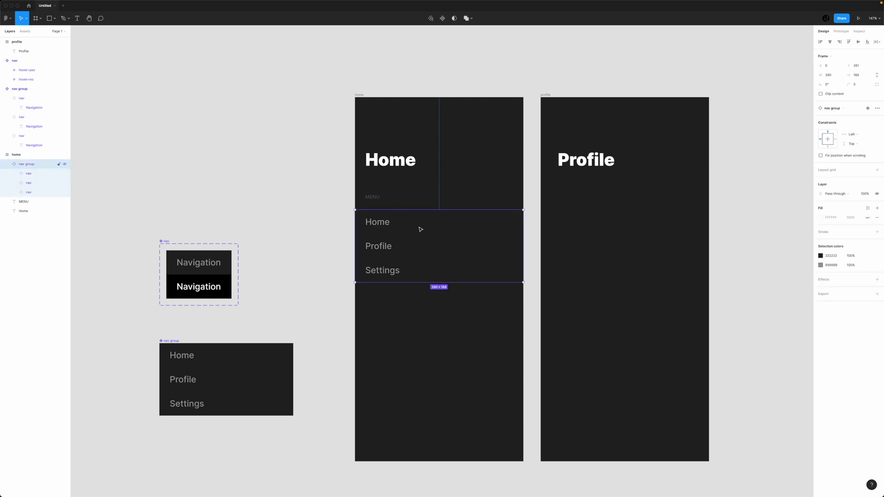
scroll(431, 223, down, 1)
scroll(431, 224, left, 1)
click(197, 322)
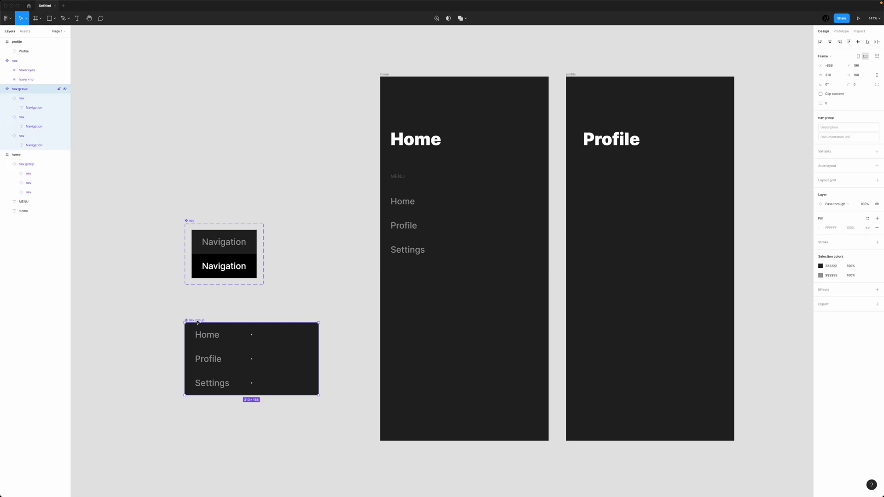
click(228, 353)
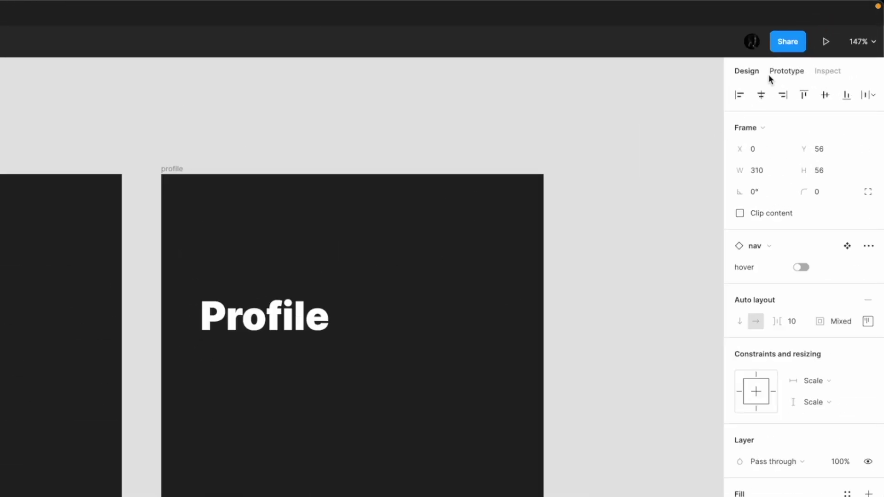
click(841, 31)
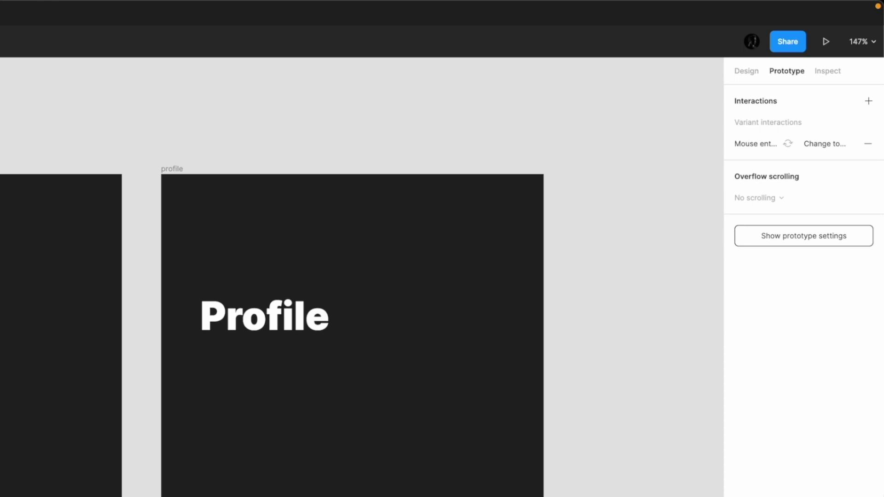
click(826, 145)
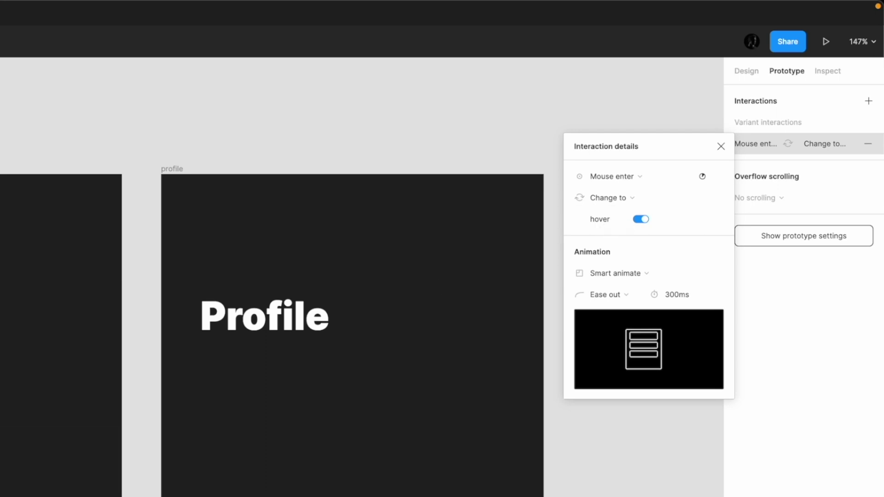
key(Escape)
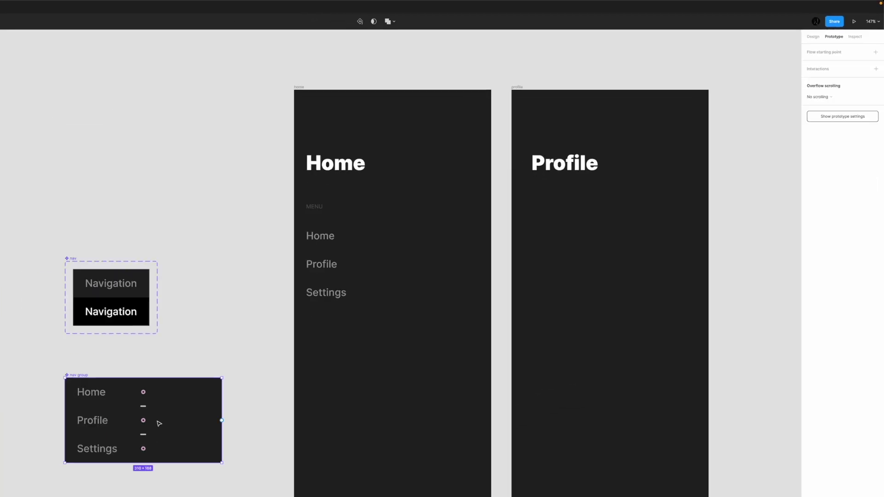
- Link the Profile item in the nav group component to the profile frame with an On tap, Navigate to interaction
click(158, 420)
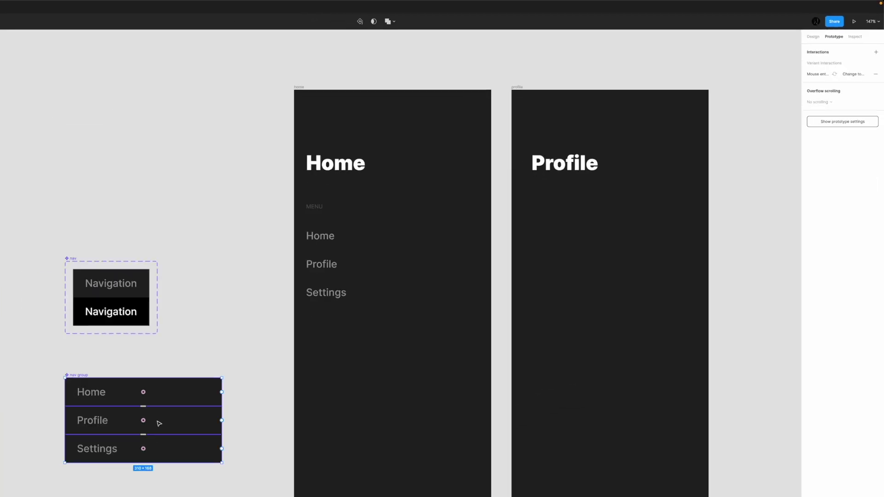
drag(222, 421, 521, 94)
scroll(311, 262, up, 2)
scroll(311, 262, down, 5)
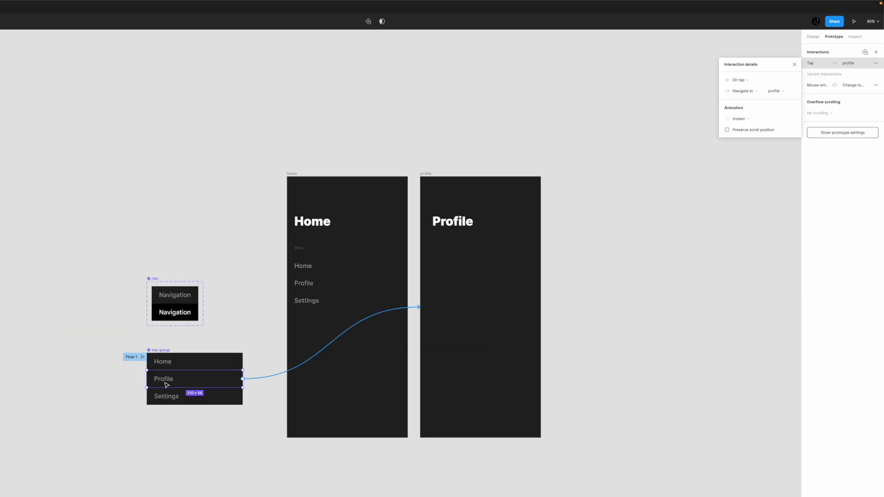
- Move the nav group component to the empty canvas above the home and profile frames
click(161, 352)
drag(162, 351, 367, 75)
scroll(367, 75, up, 5)
scroll(371, 113, down, 1)
scroll(371, 113, right, 1)
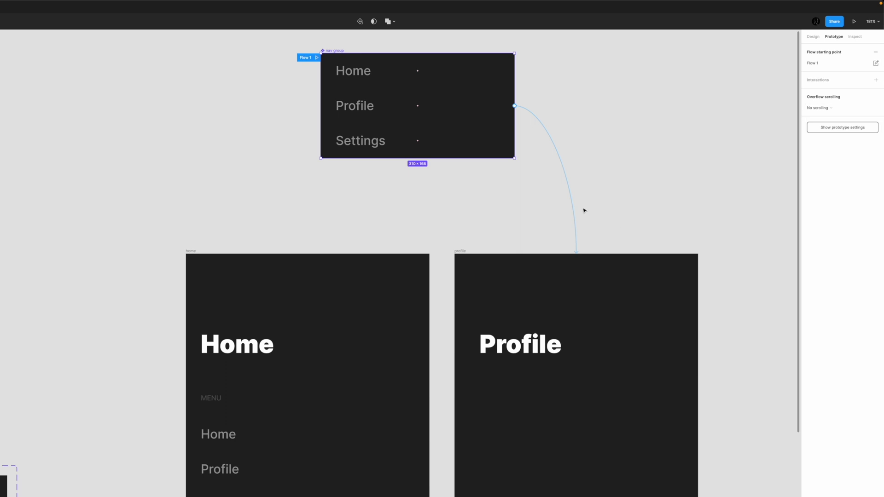
- Link the Home item in the nav group component to the home frame with an On tap, Navigate to interaction
click(468, 117)
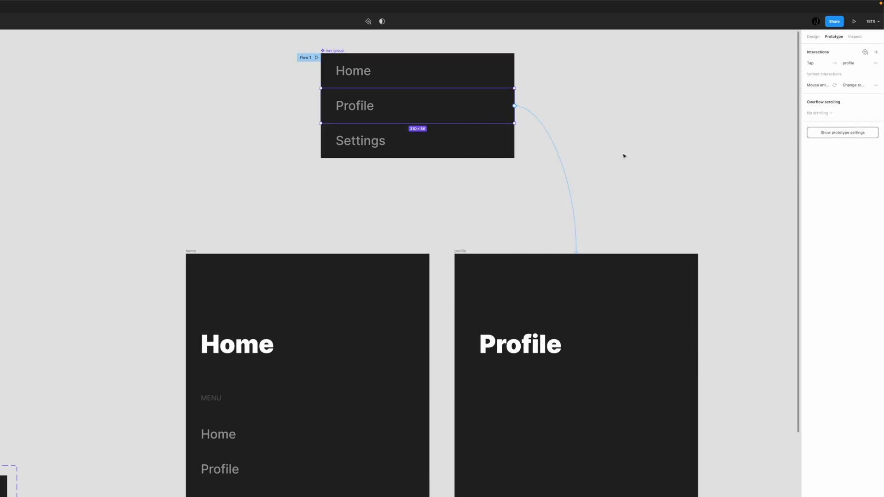
click(480, 79)
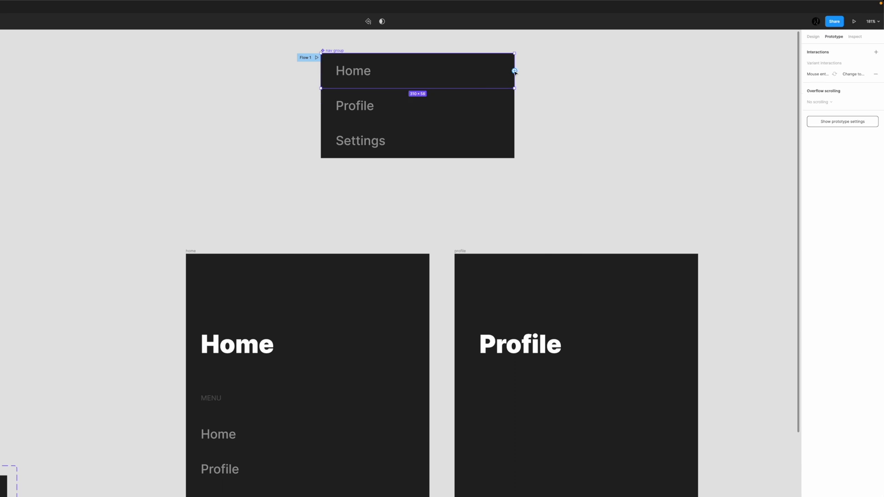
drag(515, 72, 292, 277)
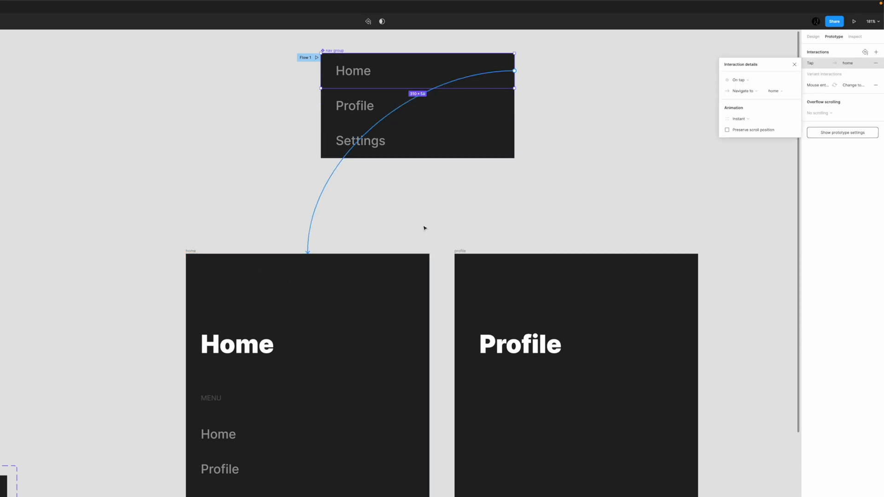
- Duplicate the profile frame beside the original and change the copy's title text to "Settings"
click(462, 253)
key(super+d)
scroll(464, 254, right, 5)
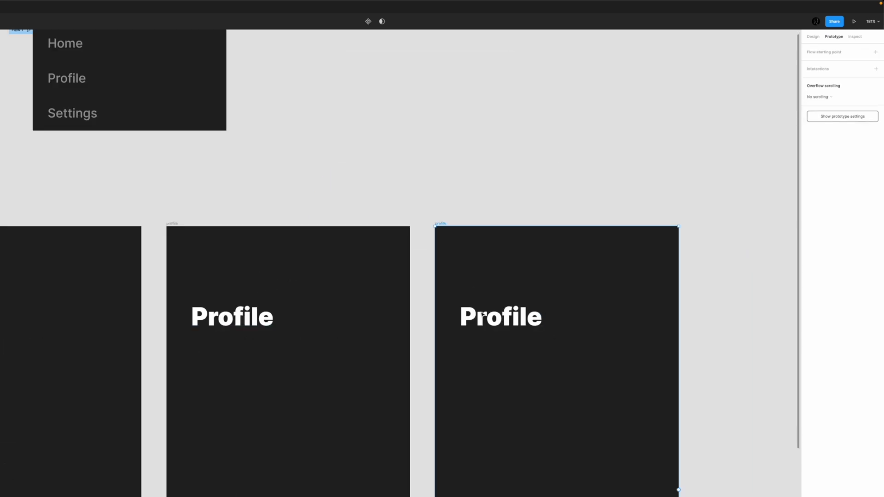
double_click(480, 312)
text(Settings)
click(402, 146)
scroll(402, 146, down, 5)
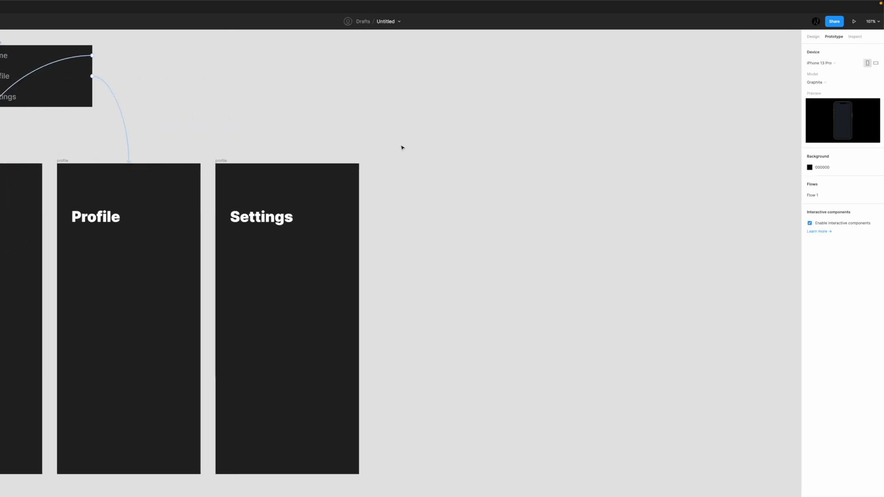
- Link the Settings item in the nav group component to the frame titled Settings
scroll(404, 146, left, 5)
scroll(404, 147, left, 2)
click(198, 103)
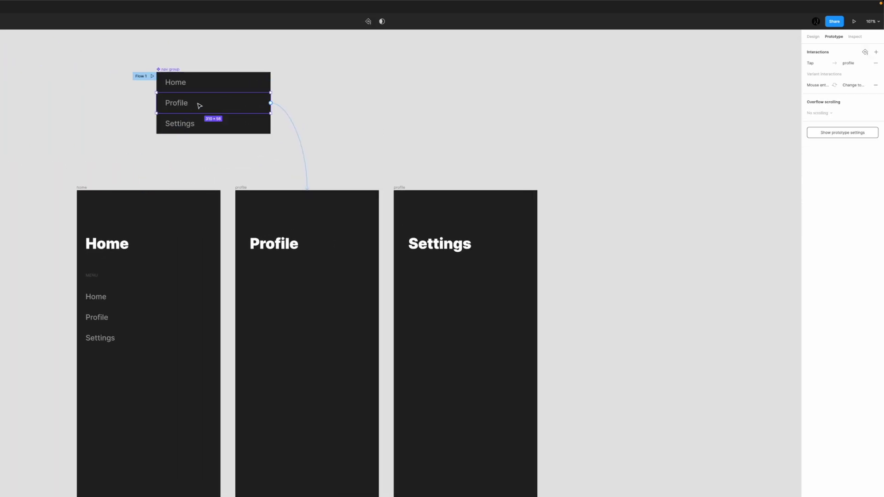
click(218, 123)
drag(271, 124, 438, 217)
click(468, 134)
scroll(469, 134, left, 3)
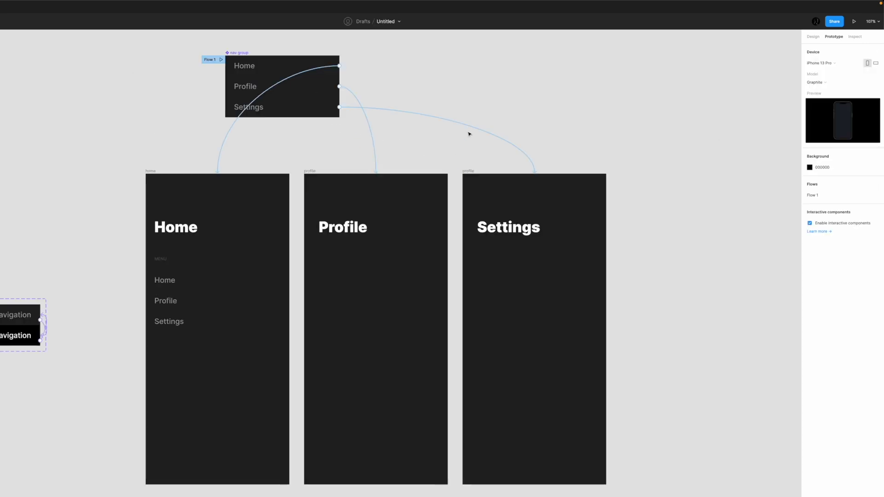
- Copy the nav group instance from the home frame into the Profile and Settings screens at the same position
click(248, 62)
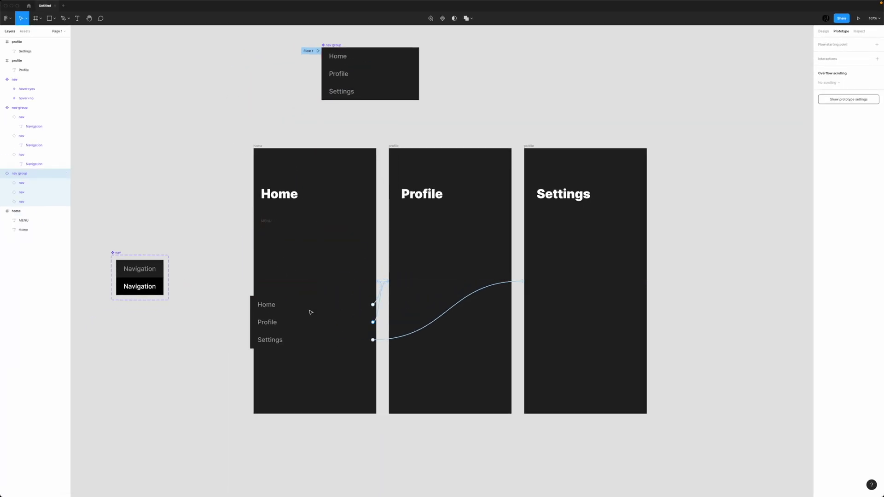
drag(311, 312, 297, 275)
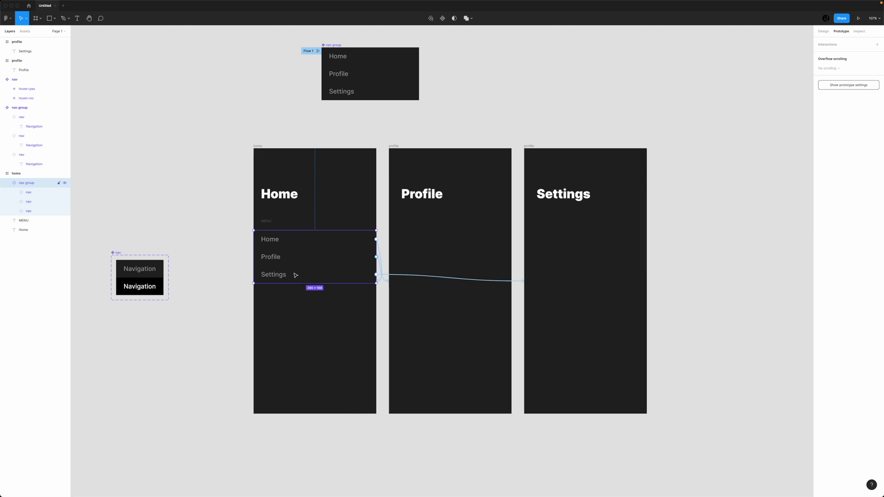
click(394, 147)
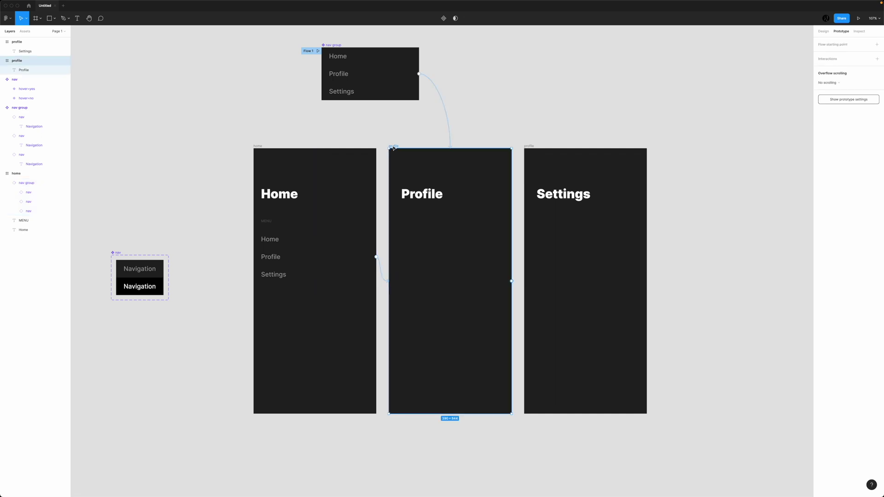
key(ctrl+v)
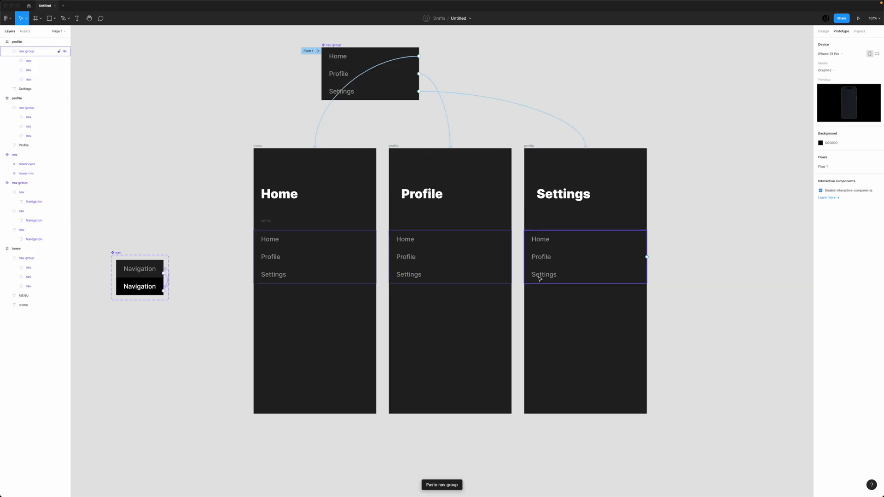
- Shift the Profile and Settings titles horizontally so they line up with the start of the nav item texts
click(417, 199)
click(564, 192)
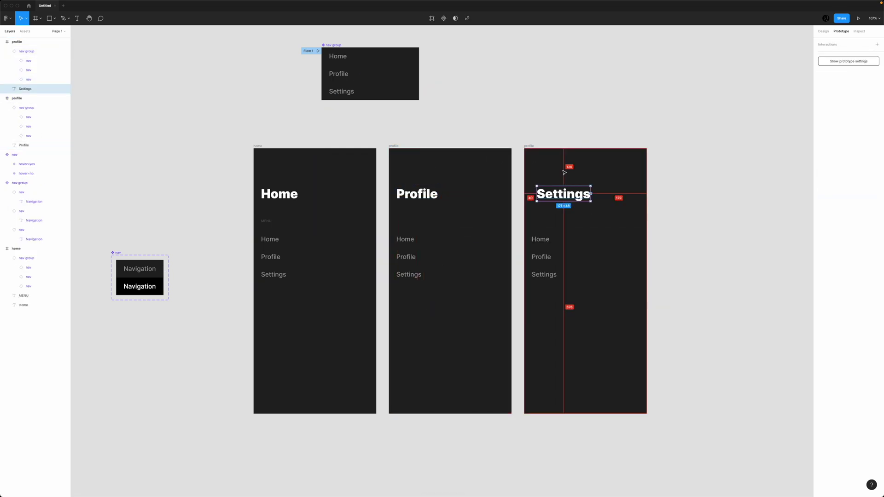
key(Right)
key(Right)
key(Right)
key(Right)
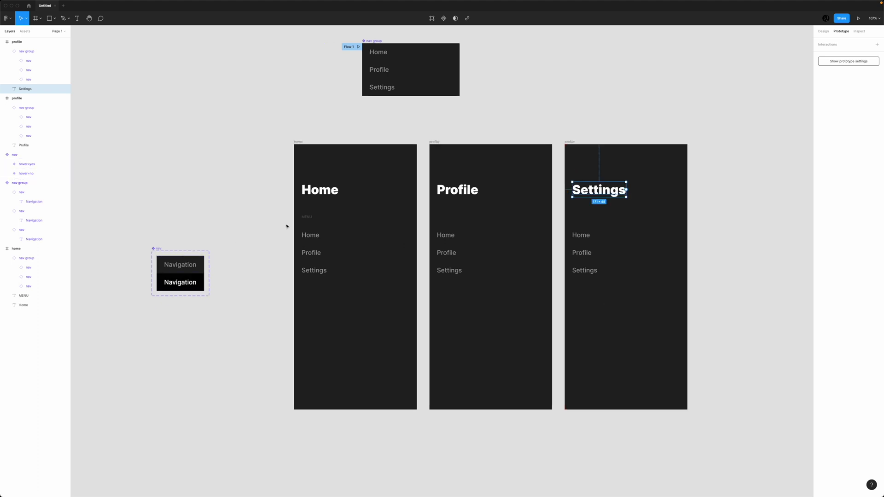
scroll(243, 274, up, 1)
scroll(244, 274, left, 1)
scroll(415, 184, right, 2)
click(524, 123)
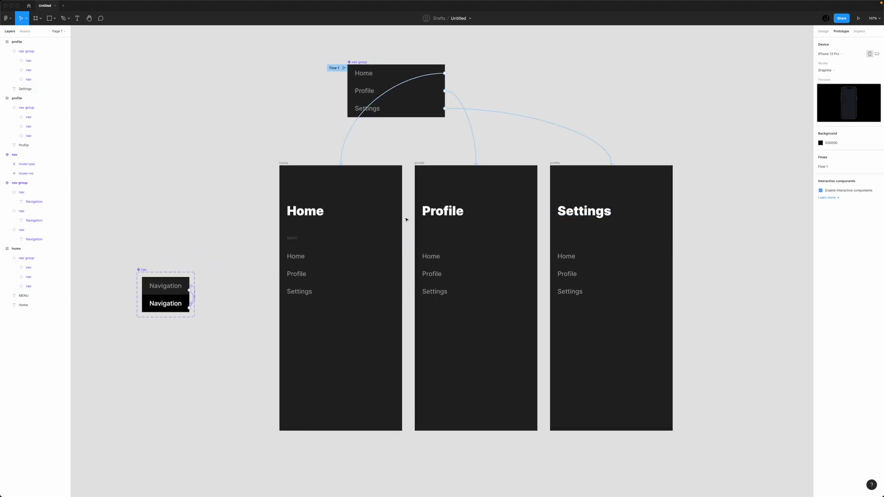
- Move the MENU label from the home frame into the nav group component, above the Home item
click(292, 238)
click(364, 76)
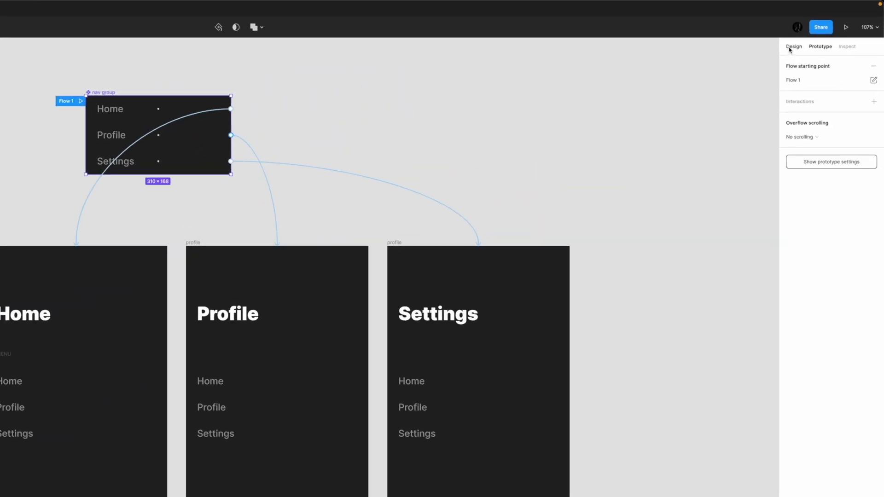
click(822, 31)
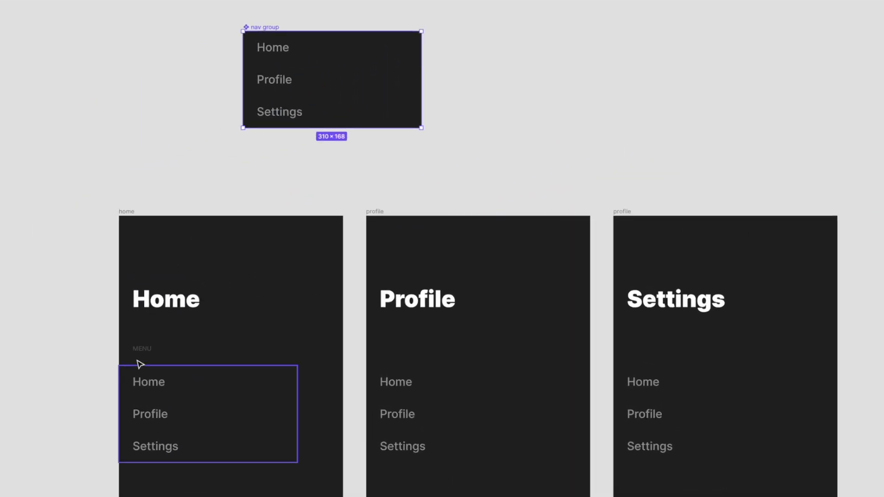
click(144, 351)
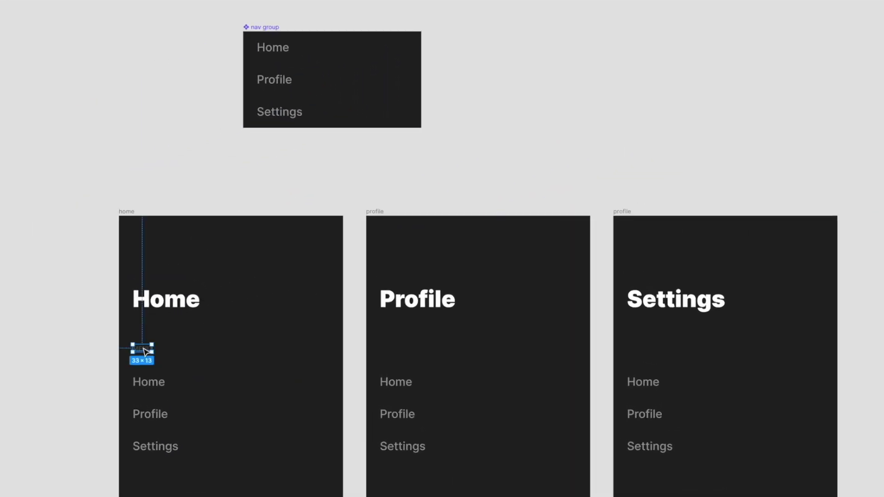
click(556, 217)
drag(144, 351, 266, 41)
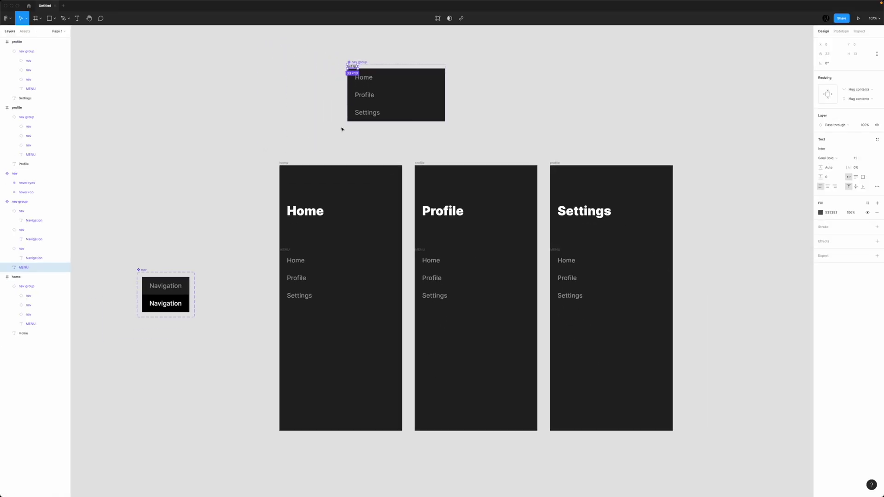
- Wrap the MENU label in the nav group component in an auto layout with padding 24 and width set to fill container
key(shift+a)
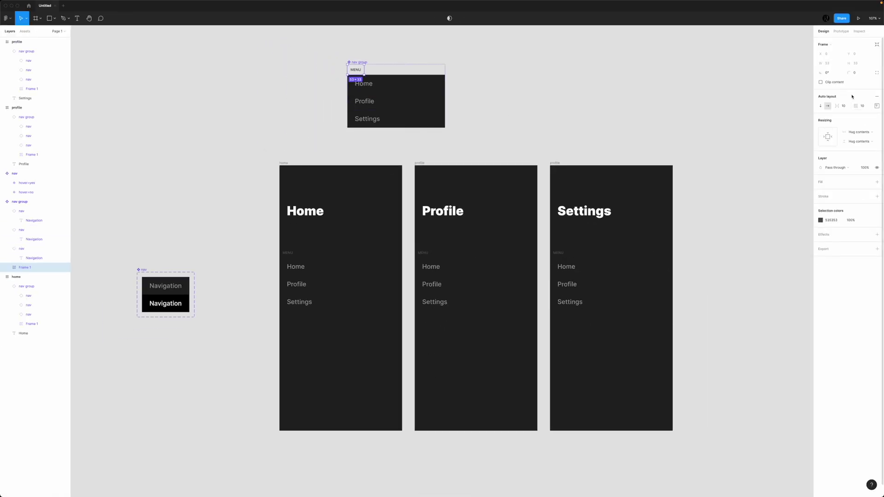
click(863, 106)
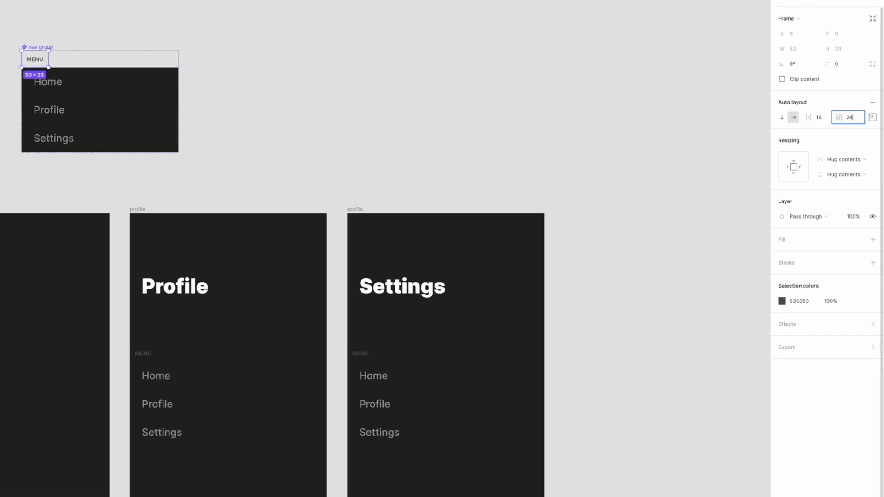
text(24)
key(Return)
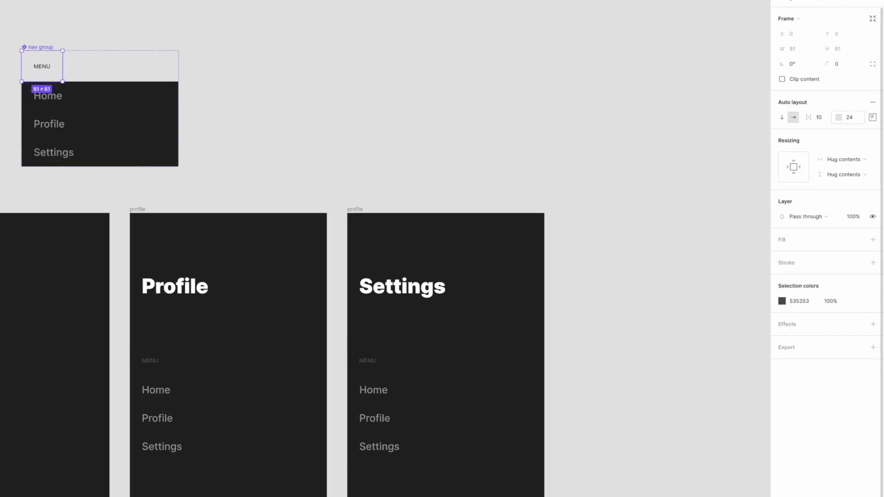
click(847, 159)
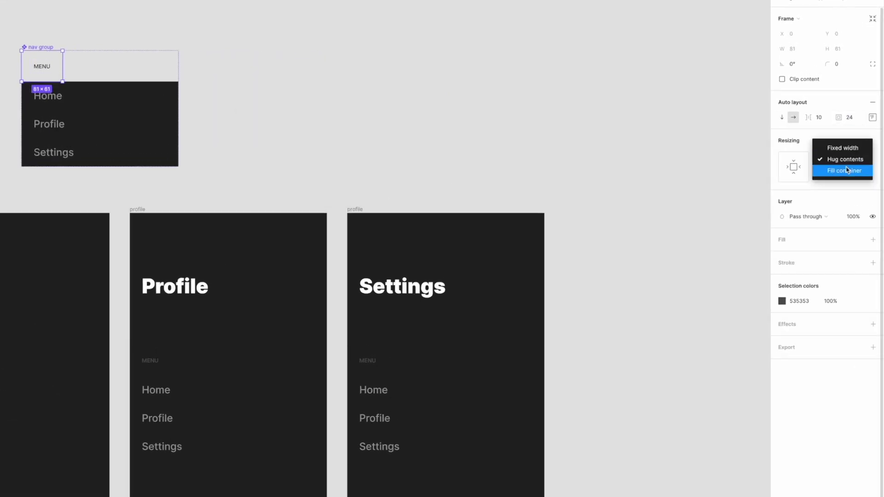
click(846, 171)
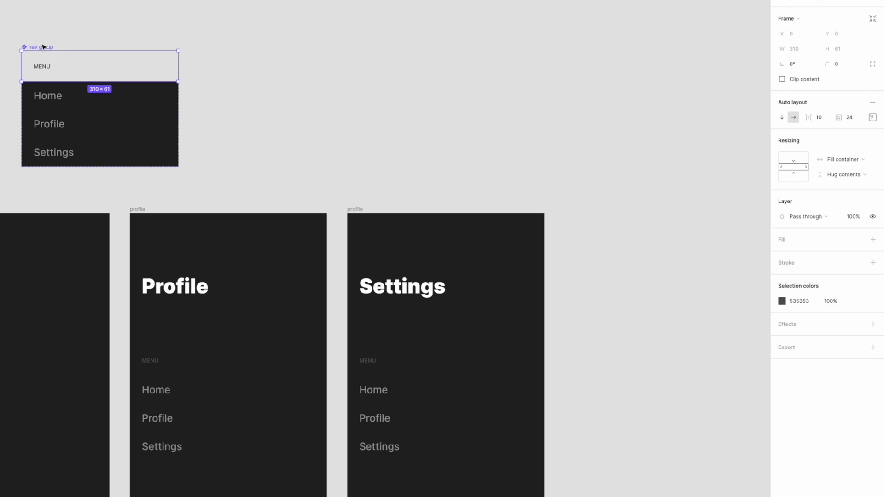
- Set the nav group component's fill to 222222 and move the component directly above the home frame
key(Escape)
click(817, 351)
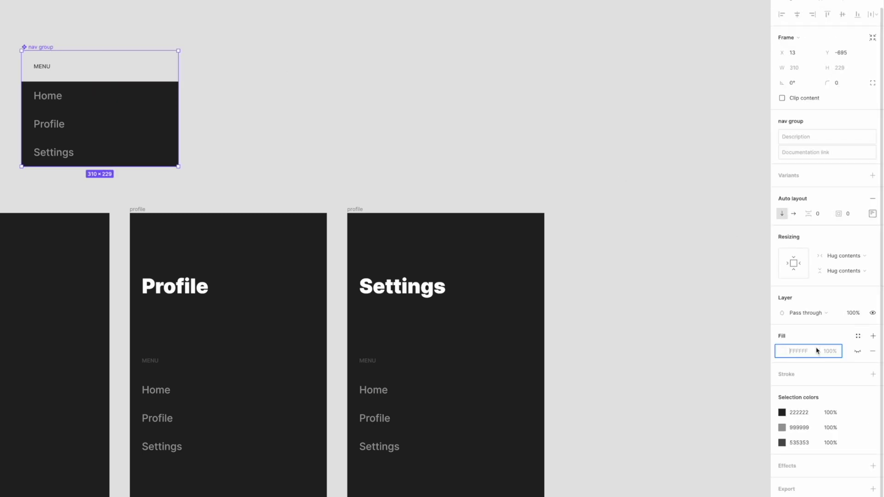
text(222)
key(Return)
click(313, 100)
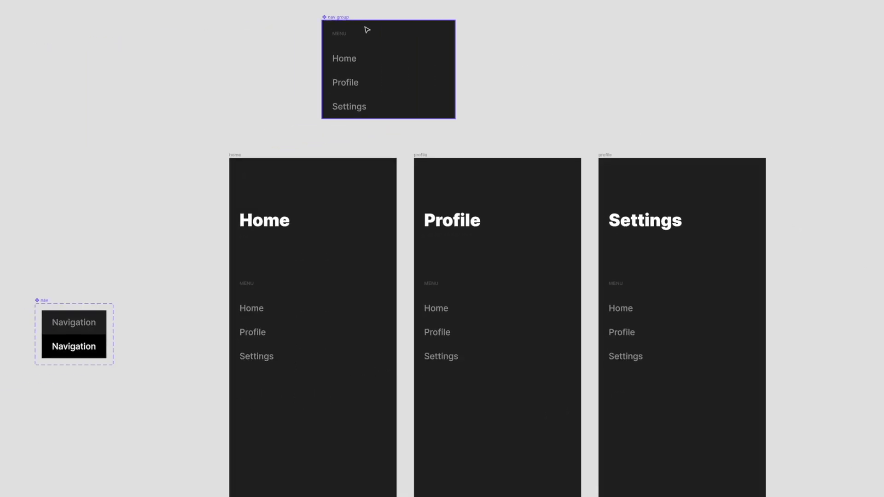
drag(343, 18, 280, 23)
- Widen the nav group instances on the Home, Profile and Settings screens to the full frame width of 390
click(259, 308)
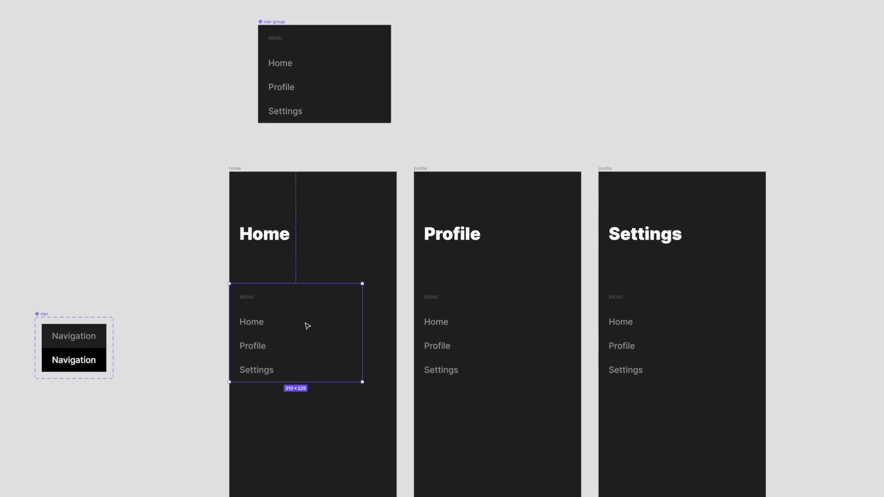
super+click(429, 299)
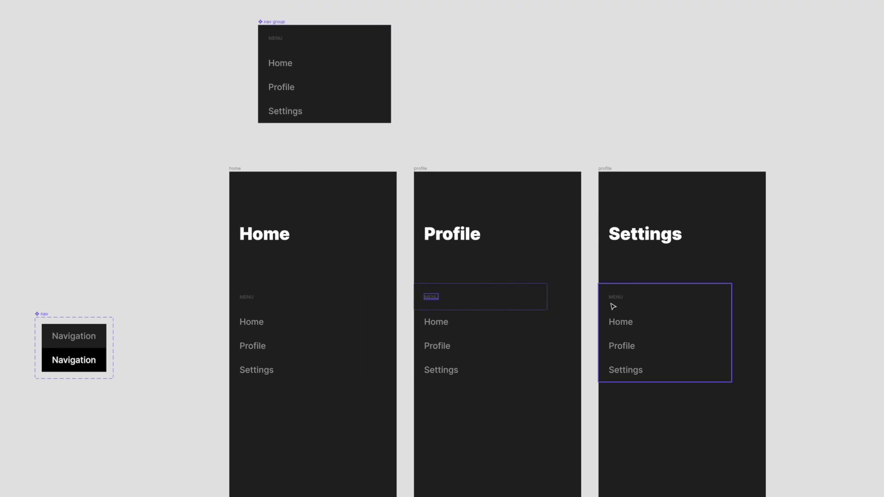
super+click(616, 299)
click(571, 154)
drag(358, 327, 391, 327)
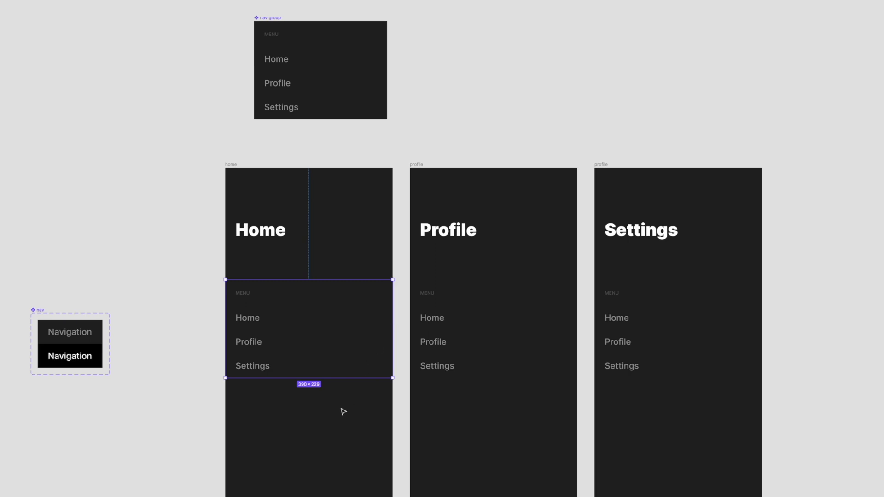
click(481, 330)
drag(543, 330, 576, 332)
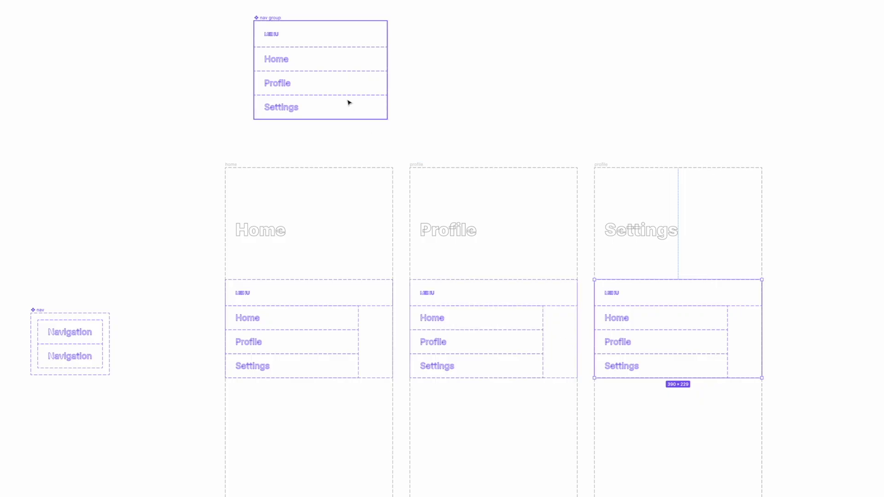
- Set the horizontal resizing of the Home, Profile and Settings items in the nav group component to fill container
click(283, 59)
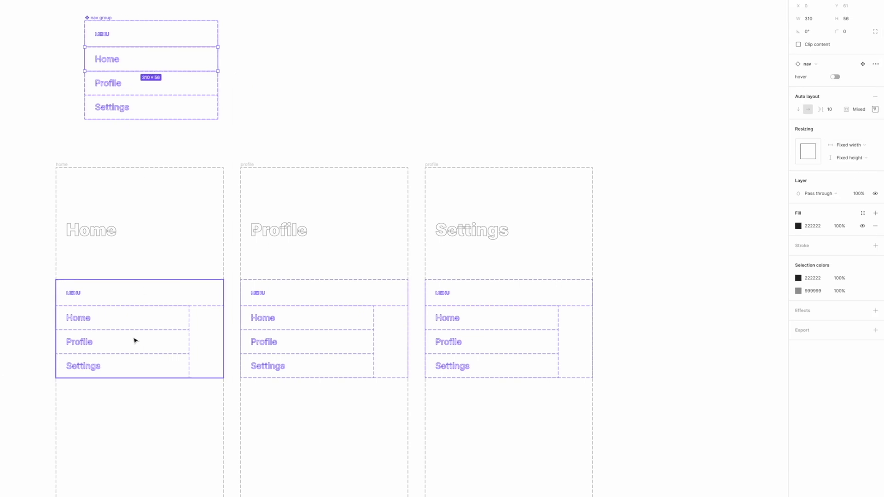
shift+click(128, 90)
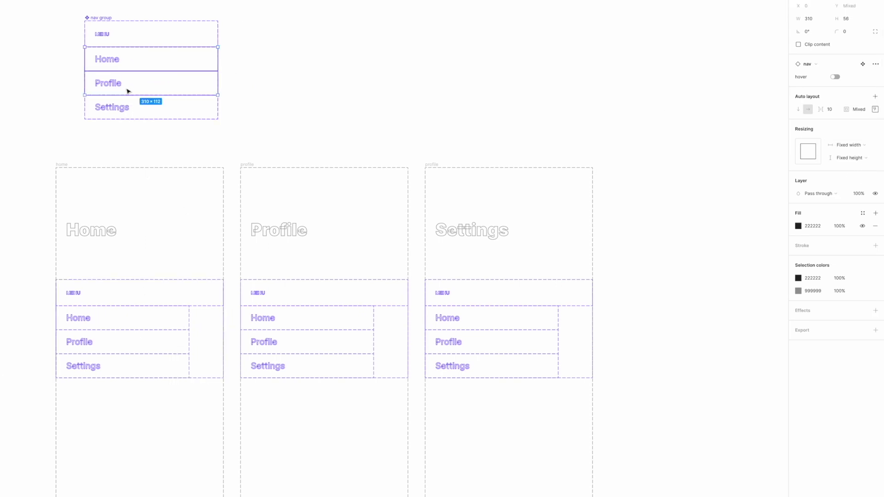
shift+click(127, 103)
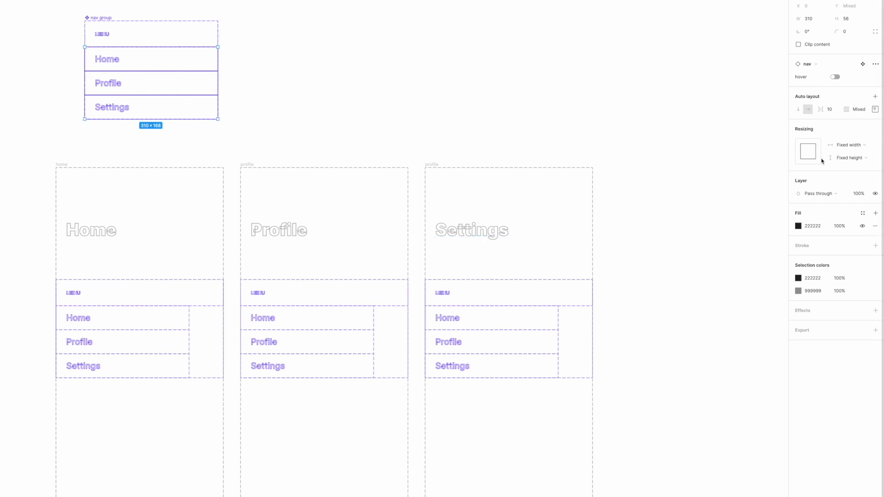
click(850, 146)
click(853, 164)
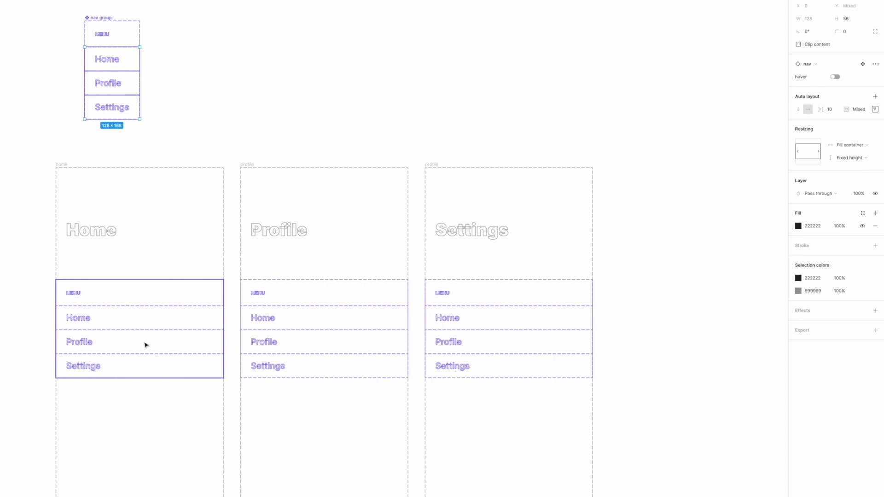
- Toggle the outline view and leave the layer outlines hidden
click(287, 7)
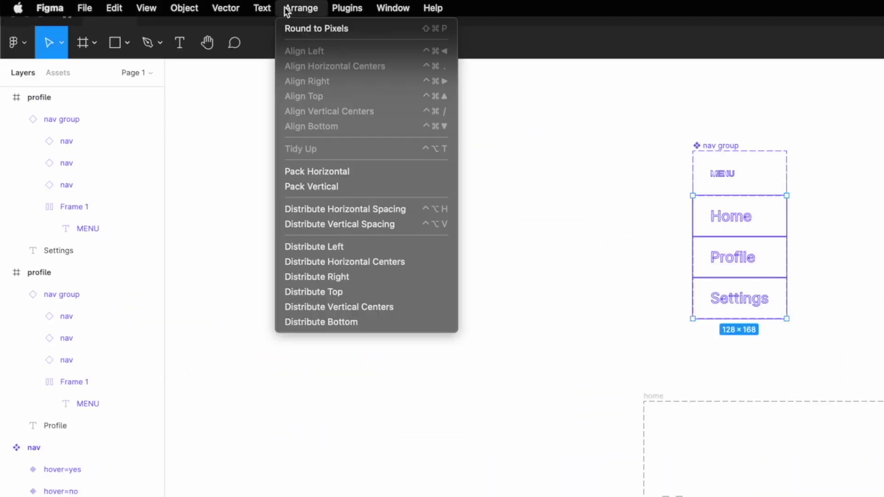
mouse_move(371, 4)
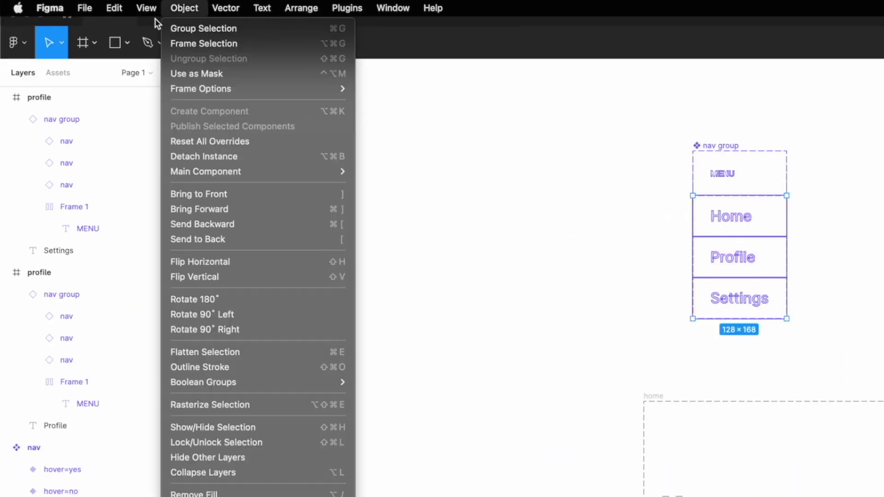
mouse_move(148, 9)
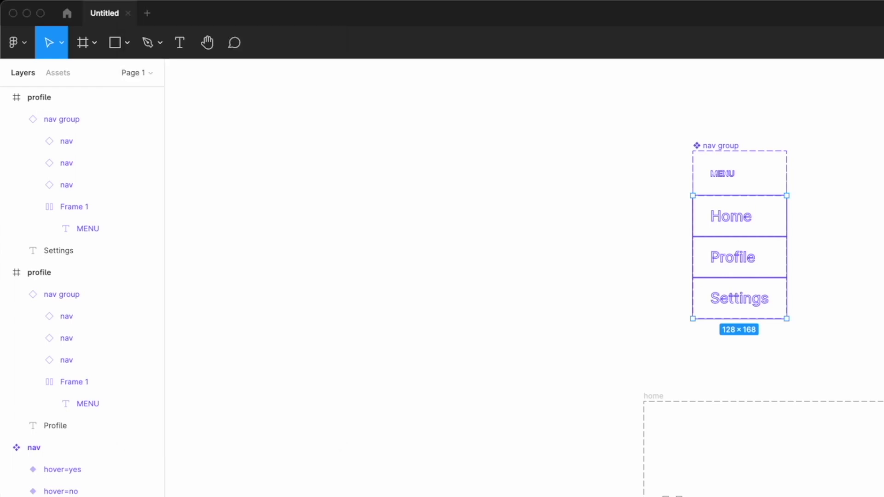
key(super+y)
key(super+y)
key(super+y)
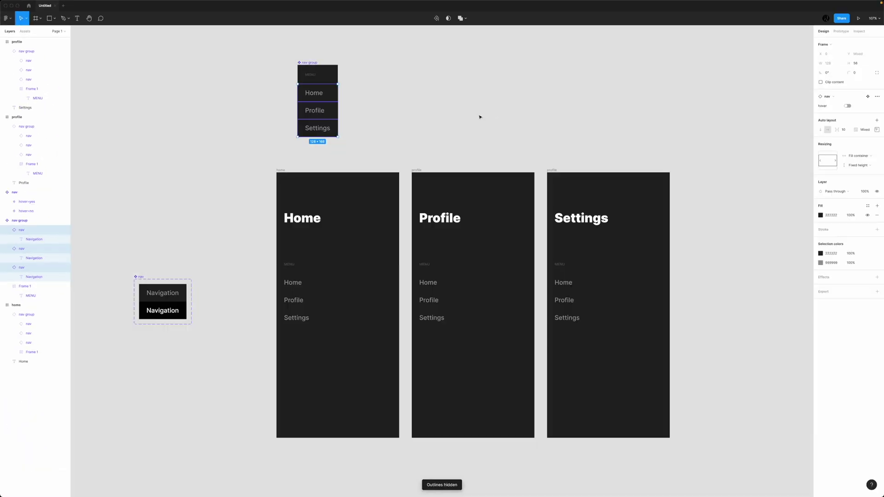
- Nudge the nav group component slightly above the home frame and display its prototype connections
click(480, 117)
drag(308, 62, 312, 60)
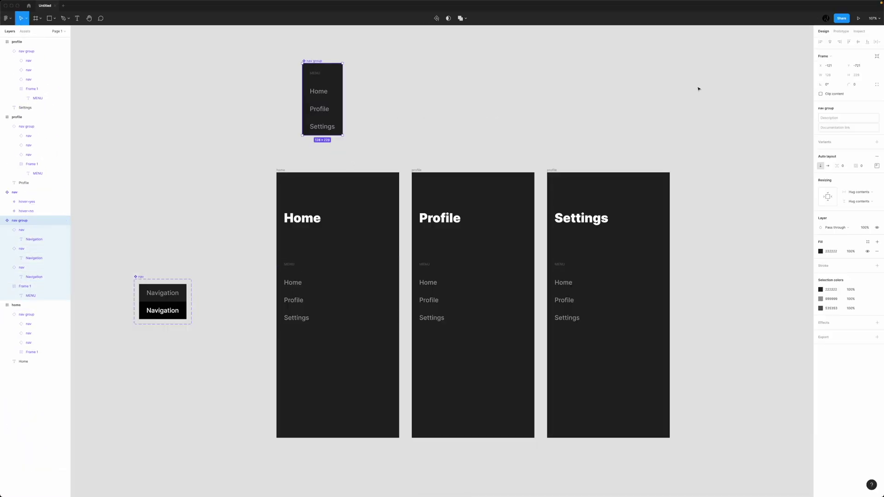
click(840, 31)
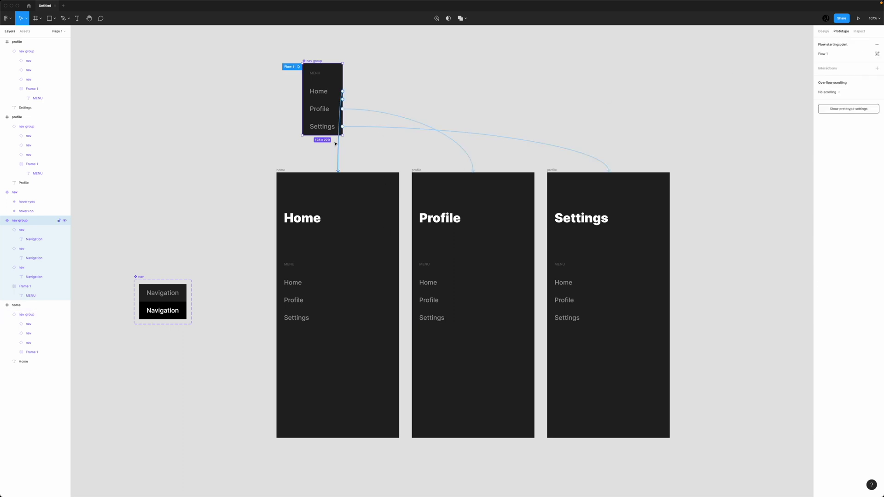
drag(328, 305, 328, 359)
key(super+z)
drag(479, 294, 488, 364)
key(super+z)
drag(587, 299, 607, 373)
key(super+z)
- Preview the prototype from the home frame, test the Profile, Settings and Home links, and return to the design file
click(291, 173)
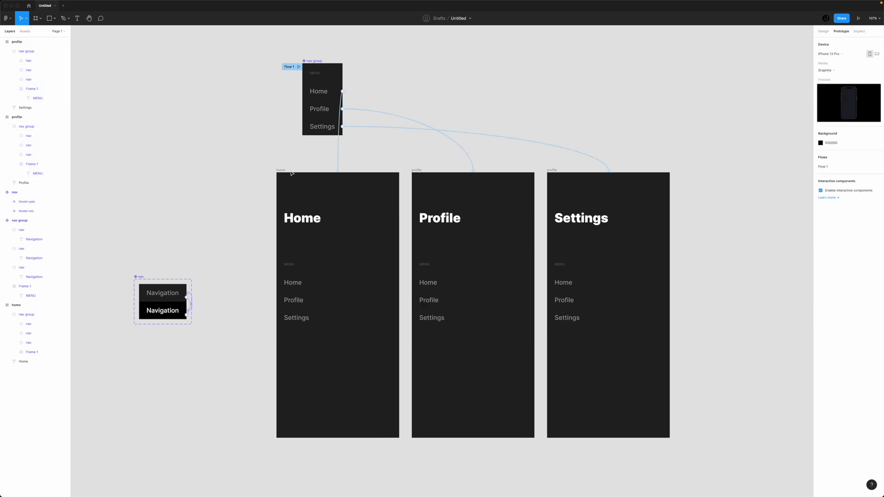
click(285, 172)
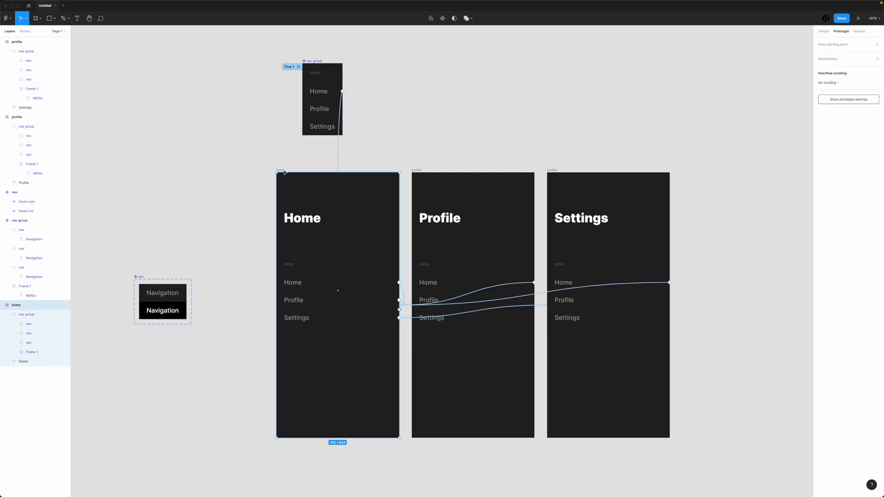
click(859, 20)
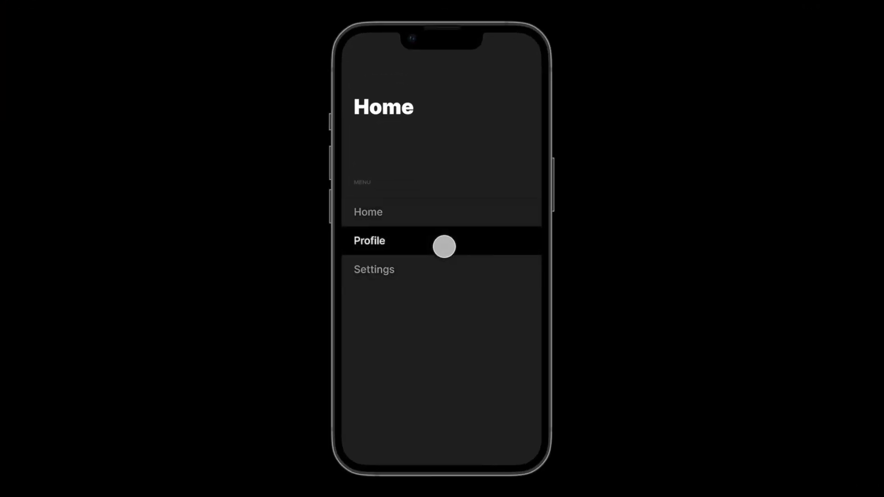
click(444, 246)
click(447, 272)
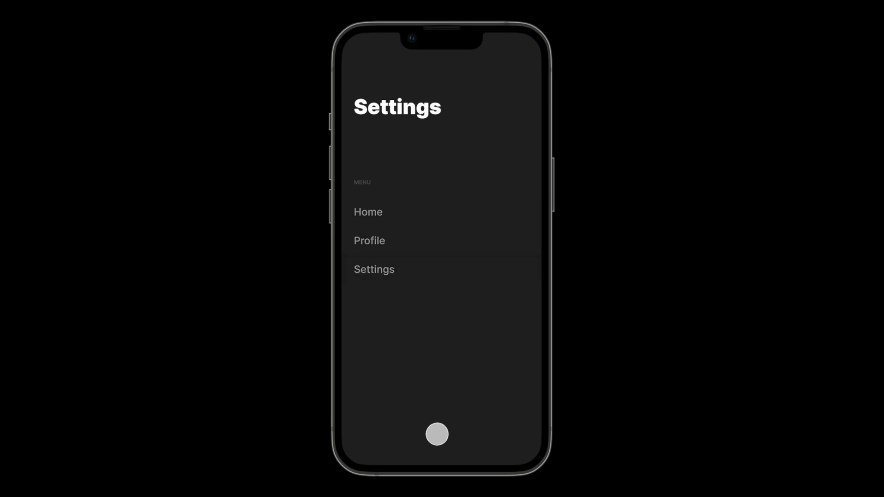
click(418, 236)
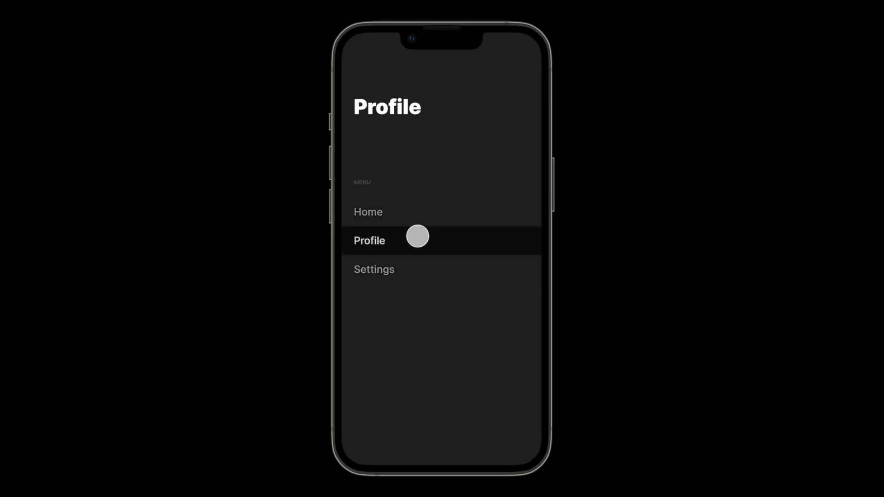
click(397, 204)
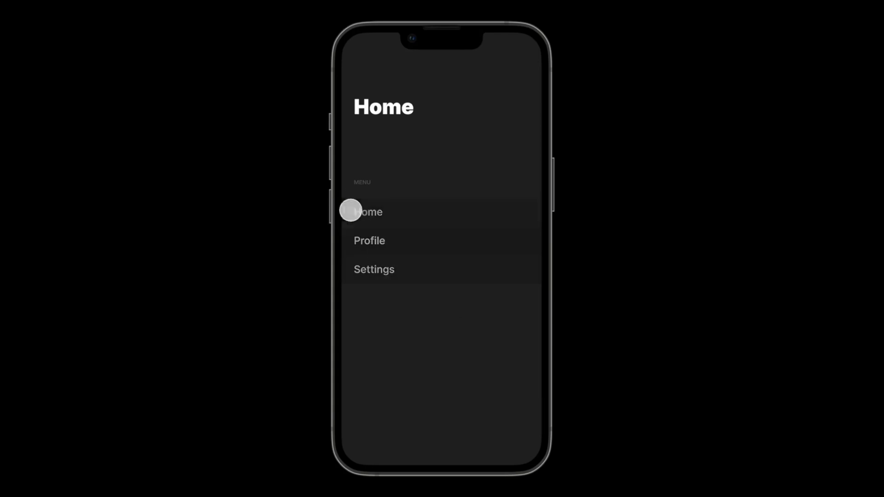
click(45, 6)
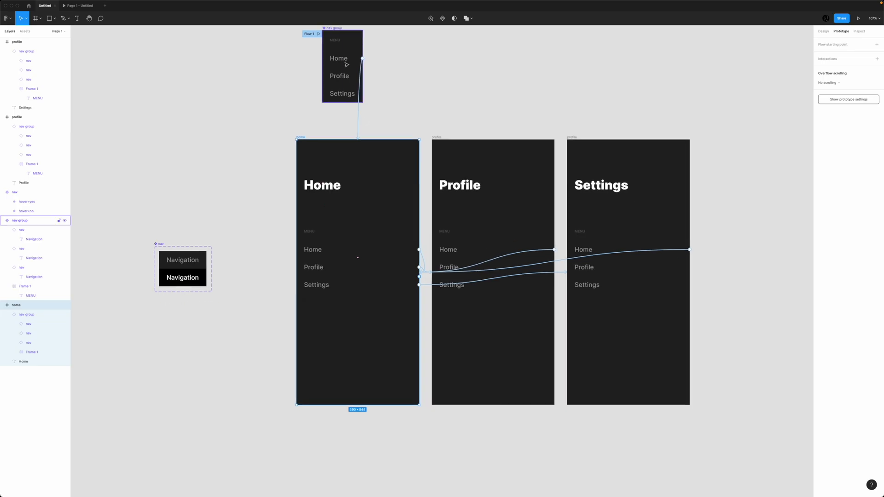
- Duplicate the hover=yes variant of the nav component and remove the prototype connection from the copy
click(328, 74)
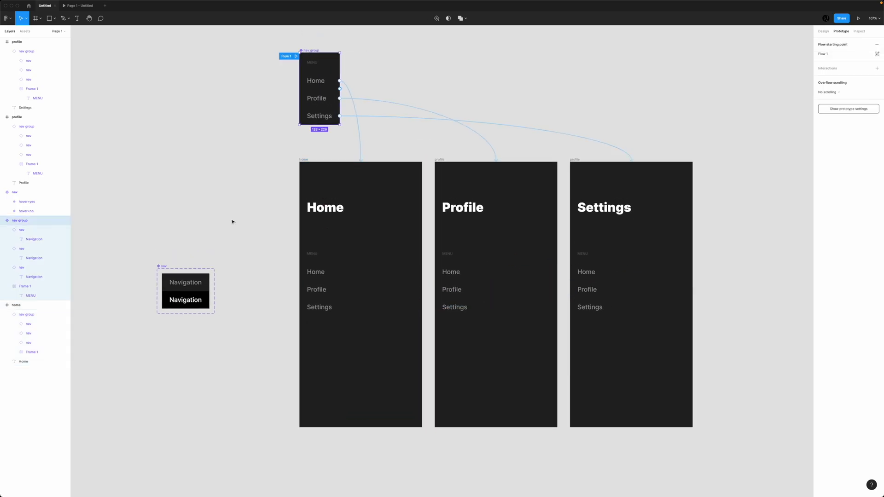
click(161, 267)
click(190, 303)
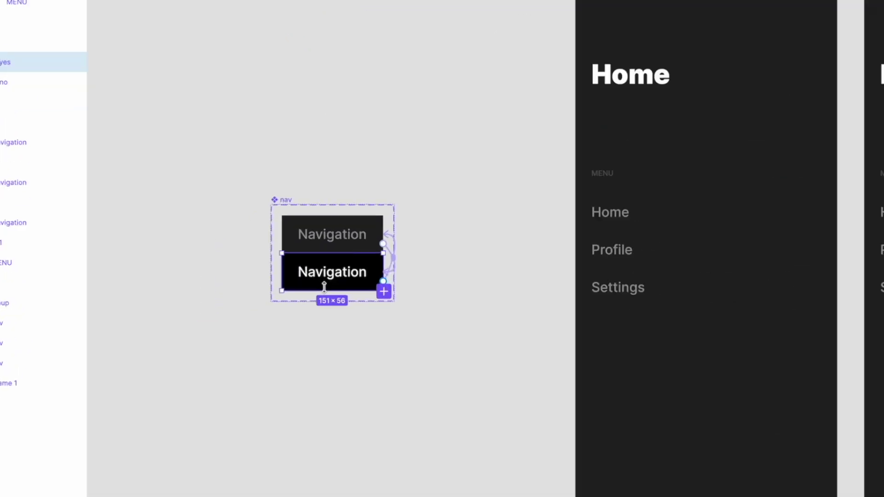
key(ctrl+d)
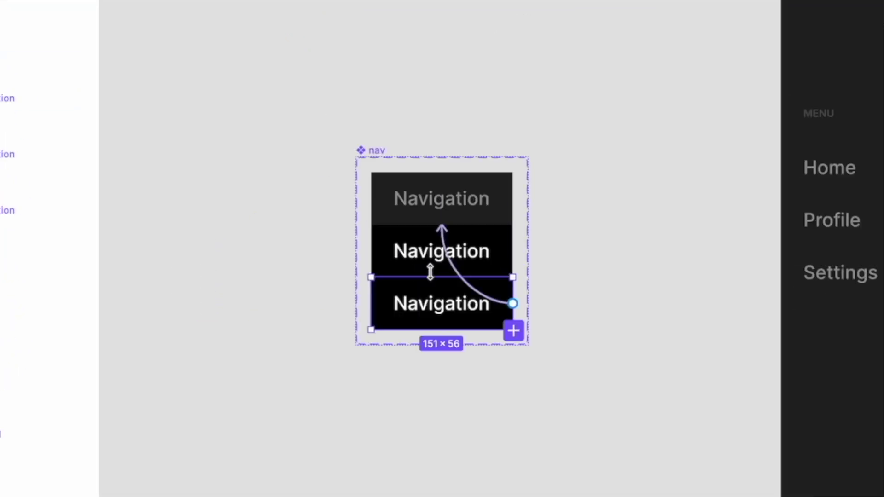
drag(514, 305, 464, 282)
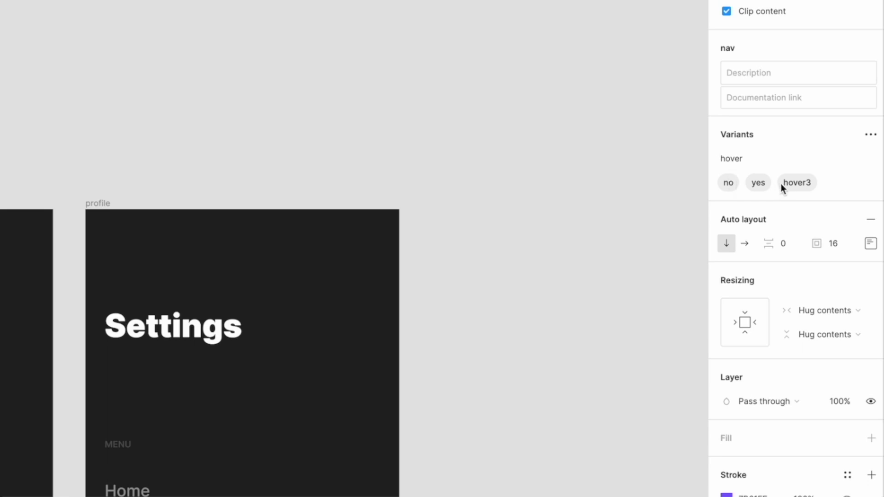
- Rename the nav component's variant property to style and its three values to default, hover and active
click(748, 159)
text(style)
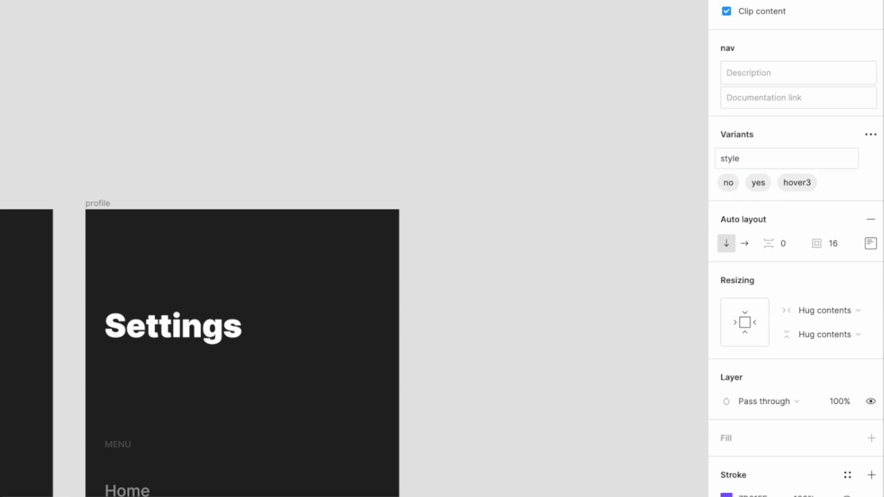
key(Return)
double_click(729, 184)
text(d)
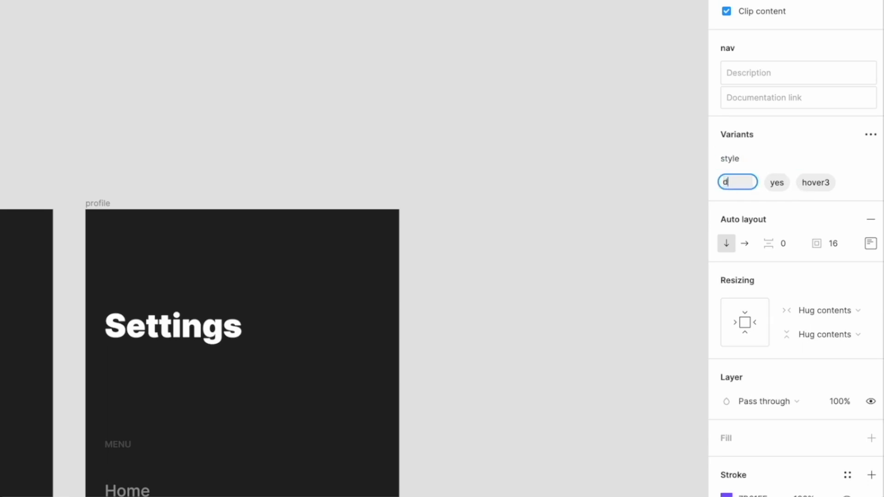
text(efault)
double_click(780, 179)
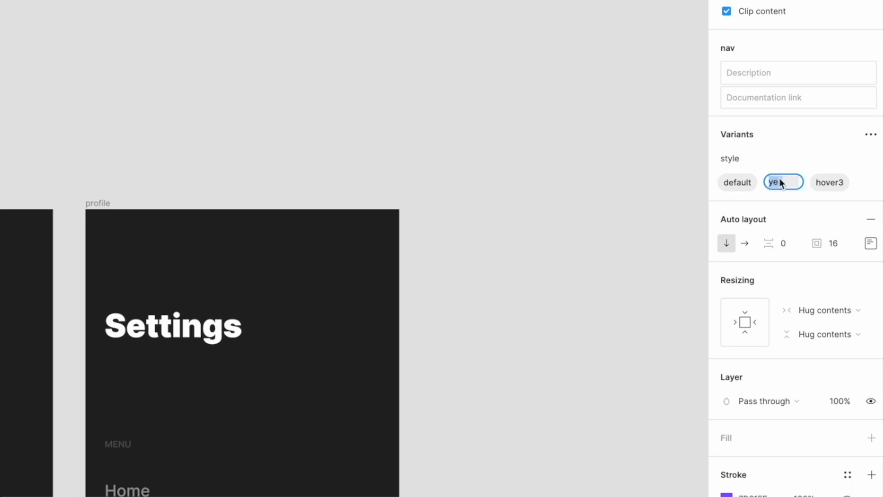
text(hover)
double_click(831, 186)
text(e)
key(Return)
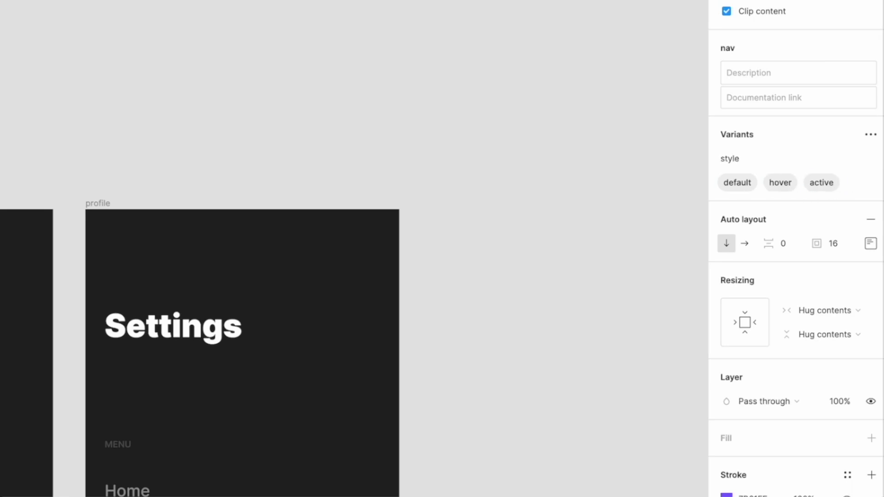
key(Escape)
- Set the nav component's active variant fill to 222222 and switch the home screen's Home item to the active style
click(54, 336)
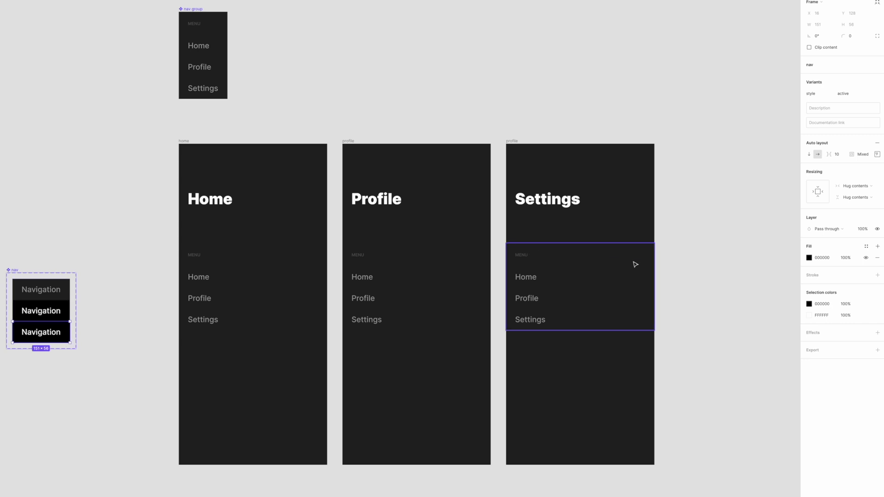
click(249, 290)
double_click(248, 287)
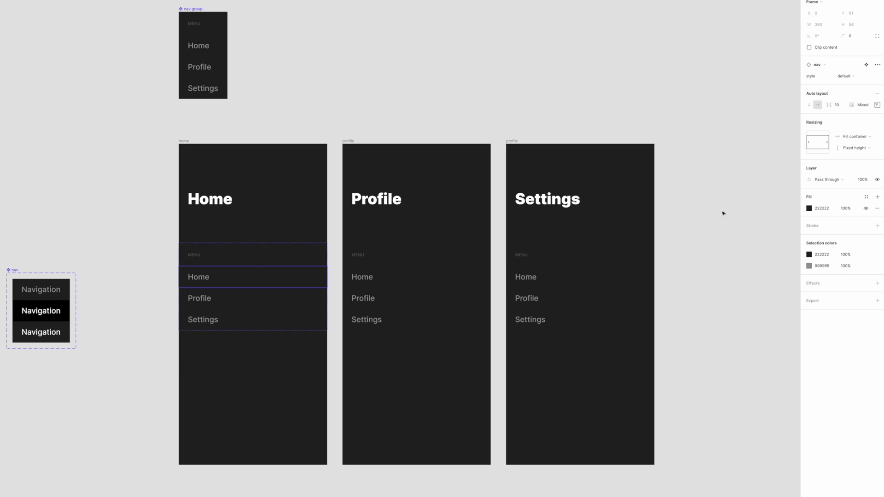
click(845, 76)
click(849, 92)
- Switch the Profile item on the Profile screen and the Settings item on the Settings screen to the active style
double_click(375, 297)
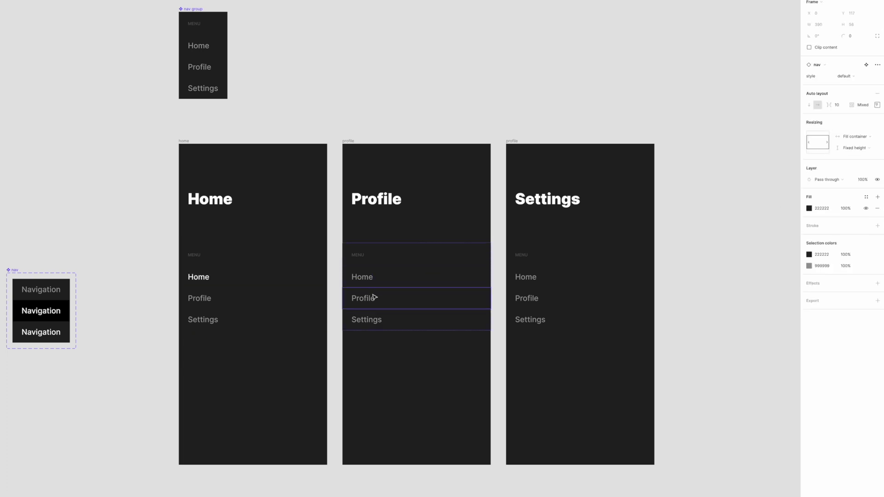
click(845, 76)
click(836, 94)
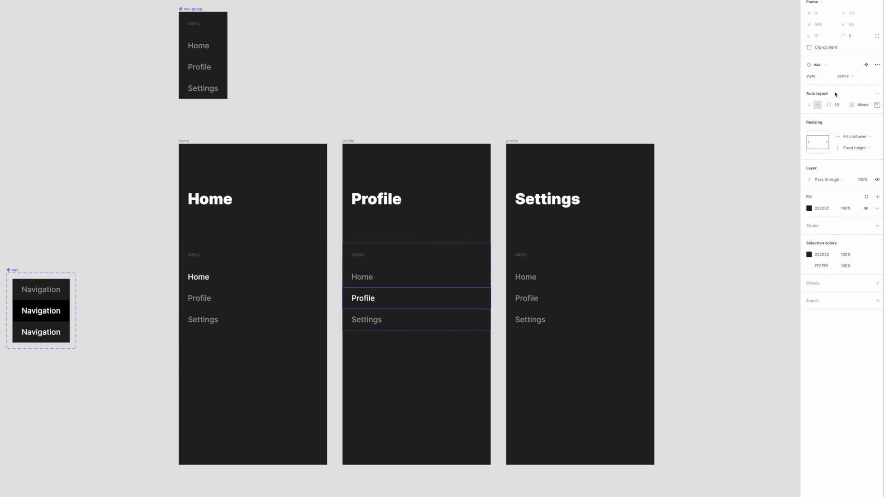
double_click(532, 319)
click(853, 80)
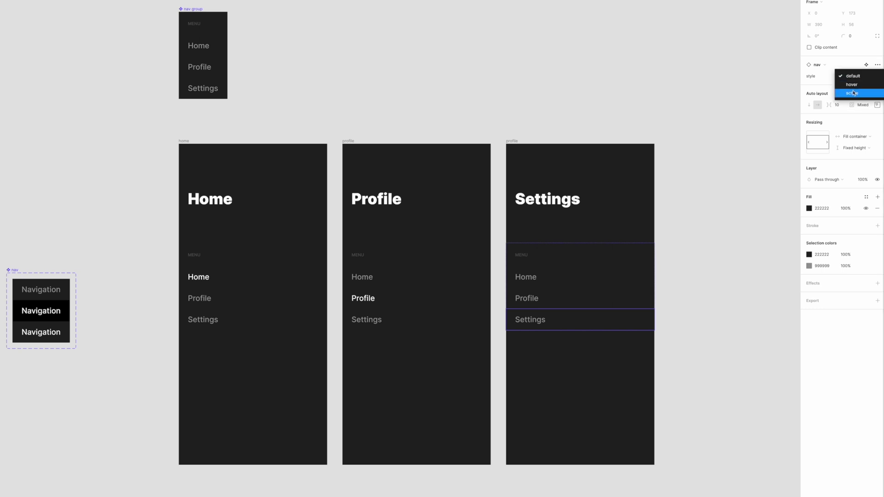
click(850, 92)
click(576, 81)
scroll(576, 82, right, 2)
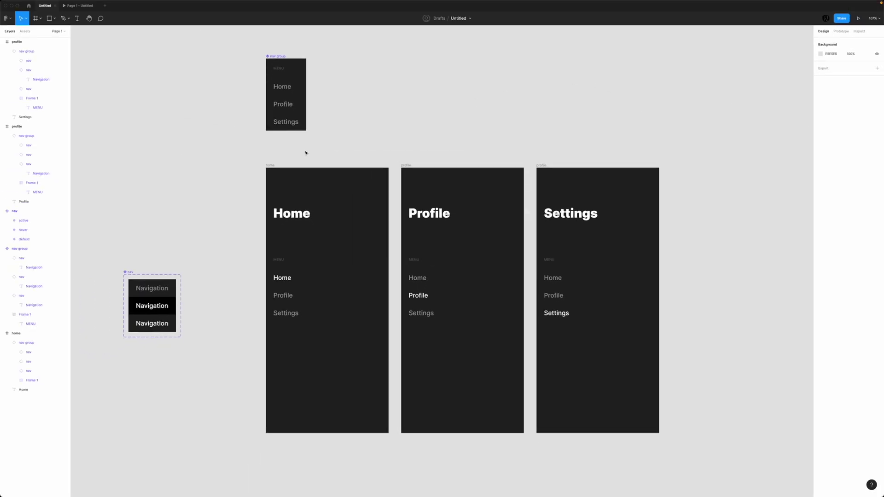
- Preview the prototype, test the Profile, Settings and Home links with their active styles, and close the preview
click(860, 18)
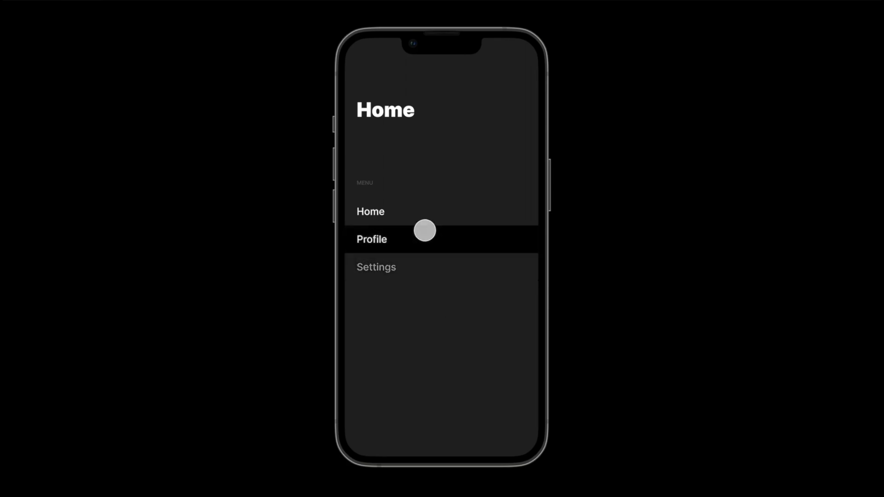
click(405, 237)
click(445, 267)
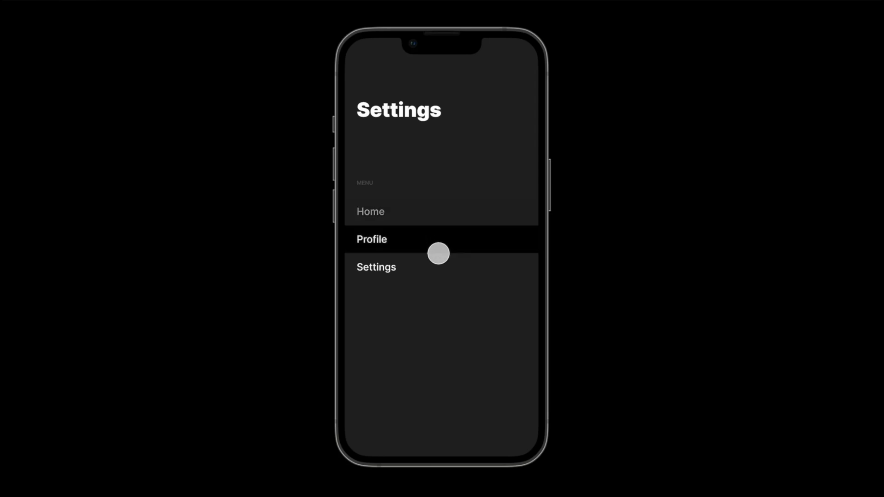
click(440, 276)
click(441, 218)
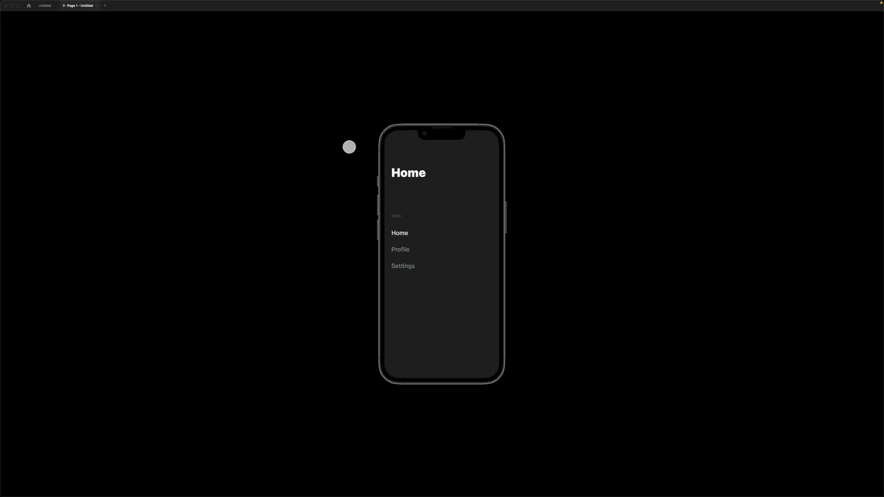
key(super+w)
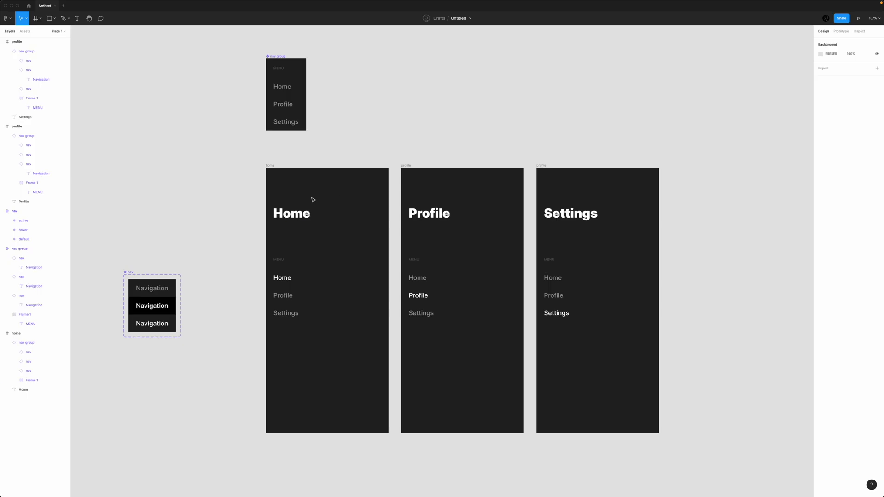
- Place the nav group component above the nav component and review the prototype interactions of the hover and default variants
scroll(138, 272, left, 2)
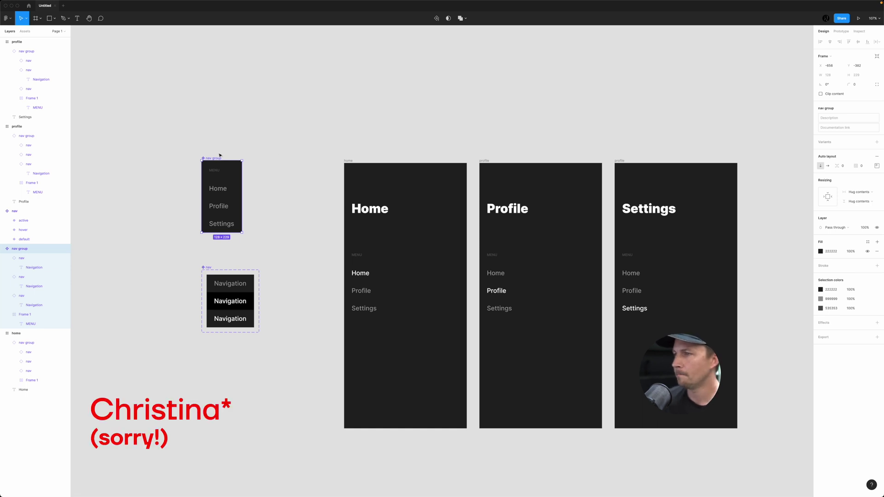
click(237, 300)
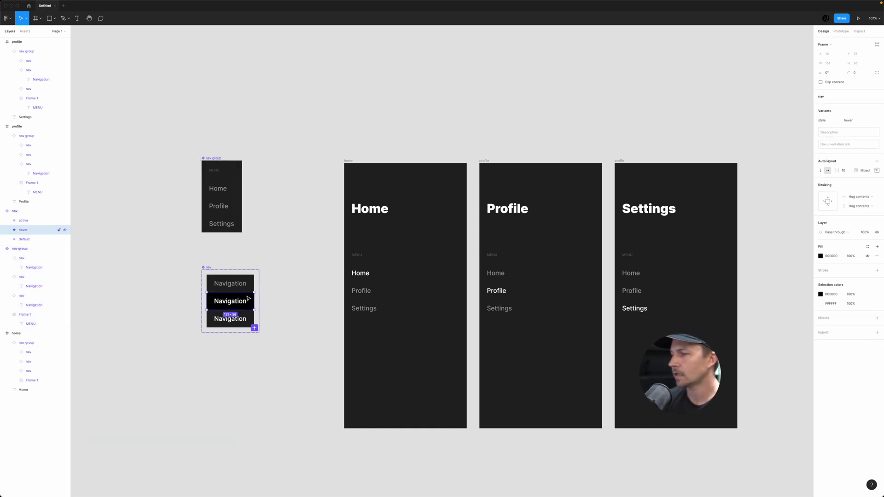
click(842, 31)
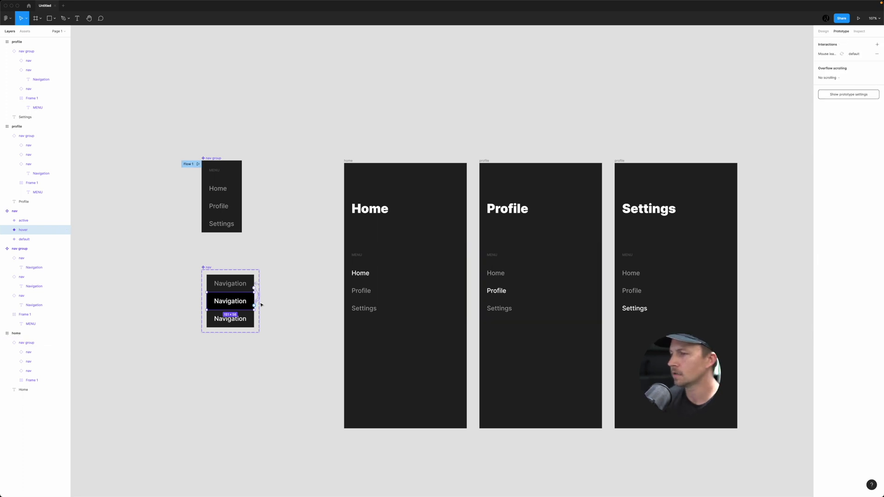
click(241, 288)
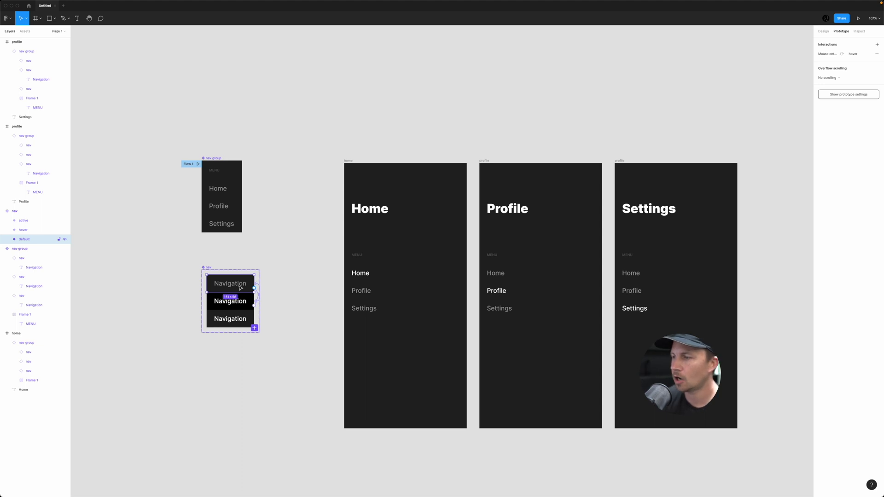
scroll(248, 293, up, 10)
scroll(248, 293, down, 4)
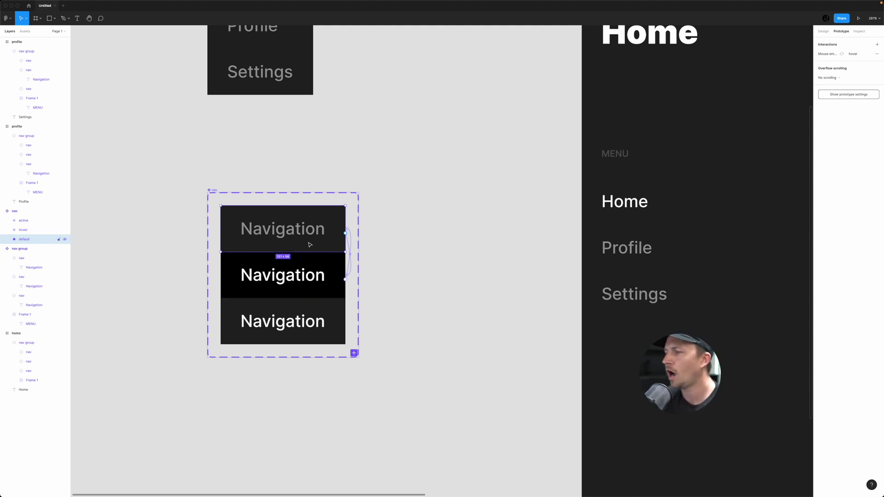
scroll(321, 240, down, 5)
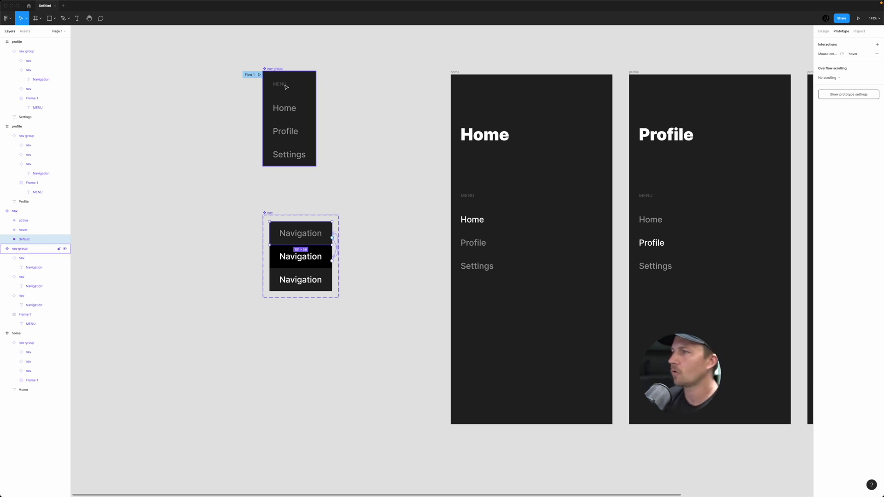
- Shift the nav group component slightly to the right, preview the prototype from it, and return to the design file
click(276, 69)
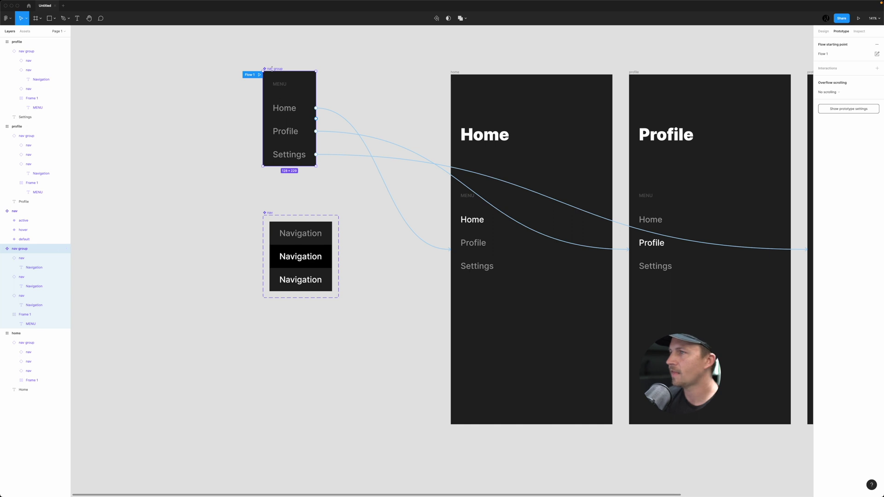
mouse_move(272, 69)
mouse_down()
mouse_move(447, 56)
mouse_move(244, 90)
mouse_move(283, 80)
mouse_up()
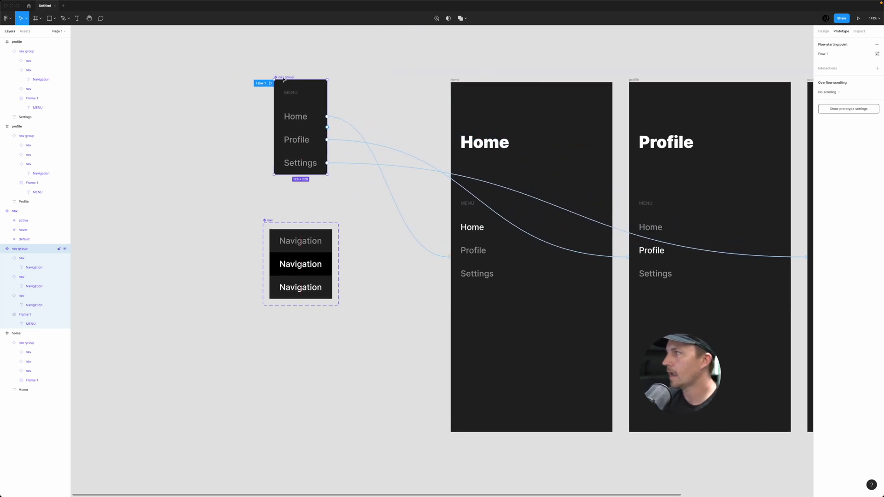
click(859, 18)
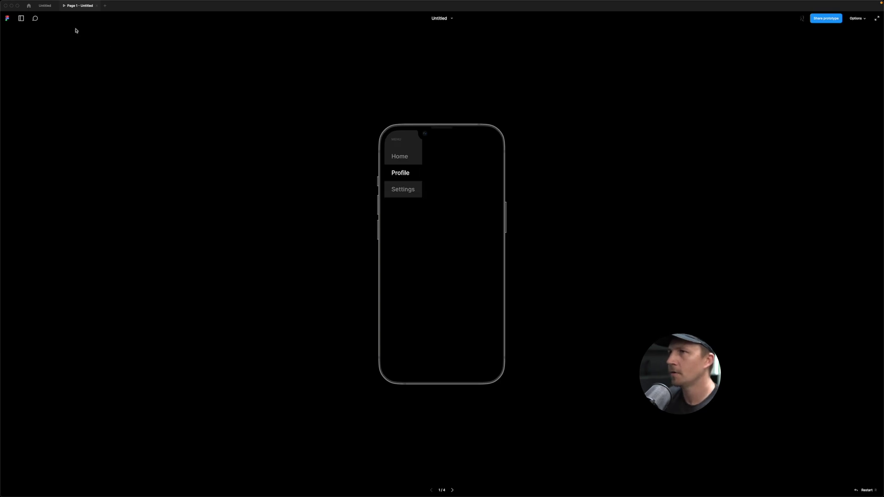
click(48, 7)
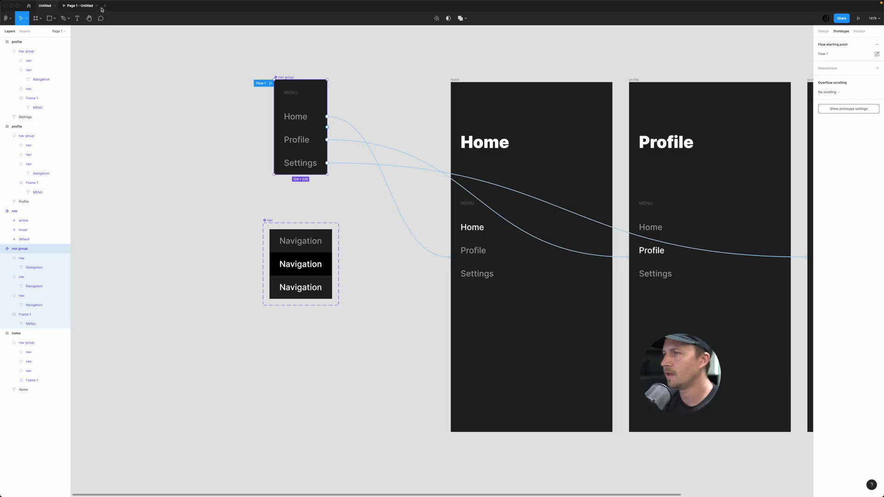
- Preview the prototype from the home frame and test switching between the Home, Profile and Settings screens
click(456, 79)
click(859, 18)
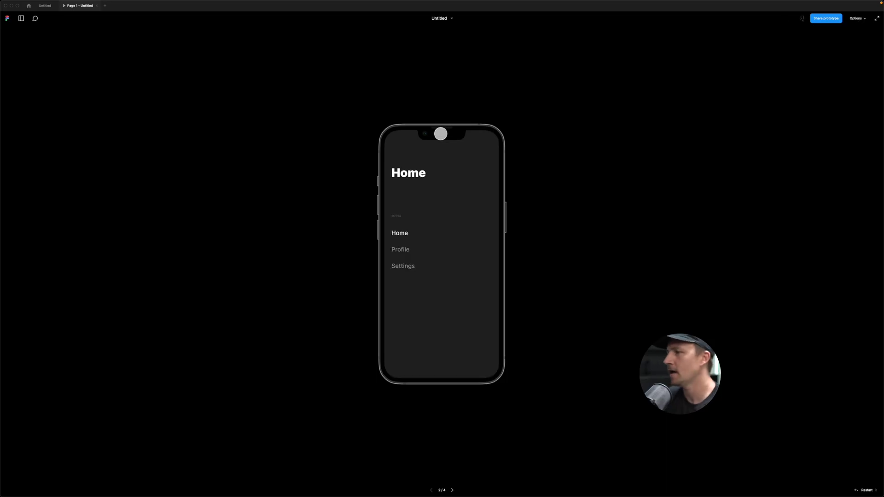
click(441, 249)
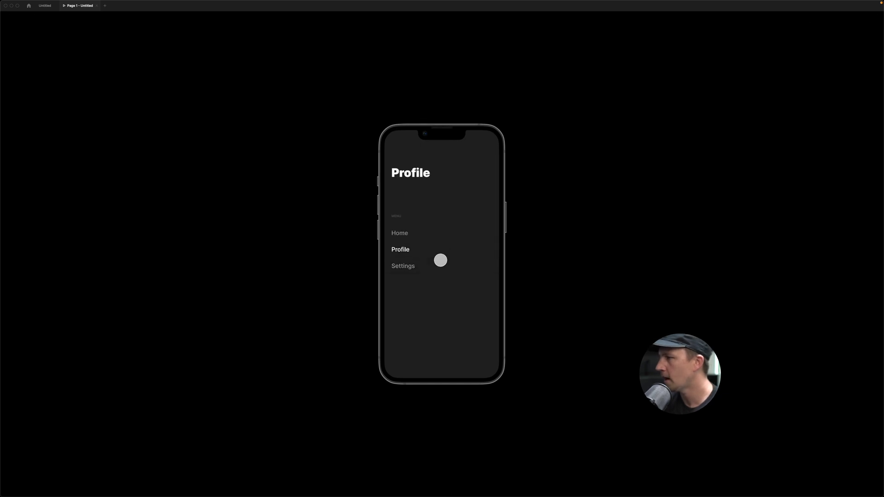
click(440, 265)
click(441, 248)
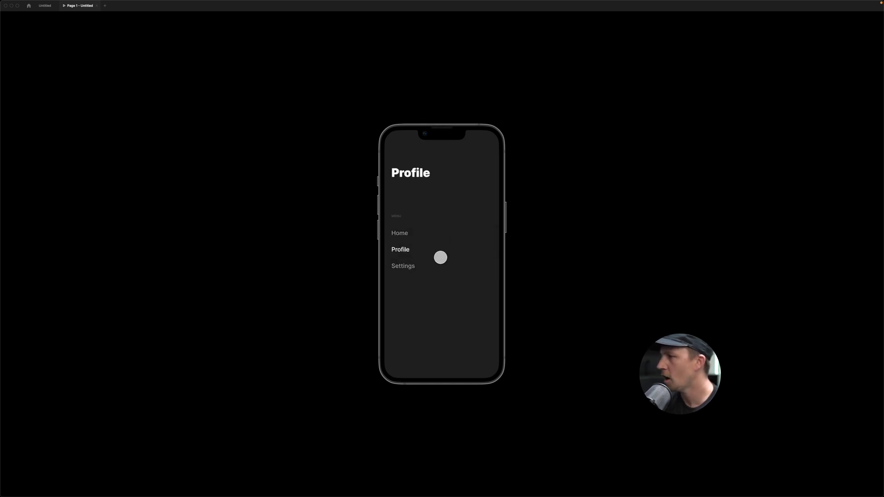
click(441, 264)
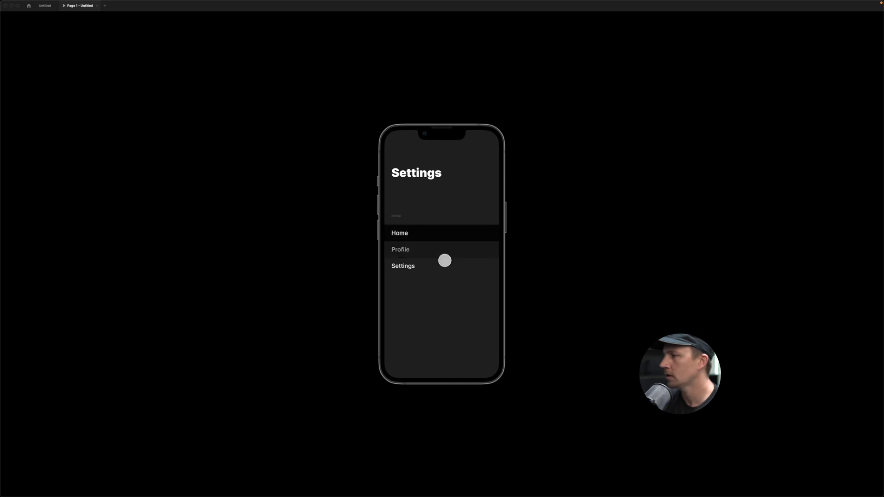
click(445, 234)
click(442, 250)
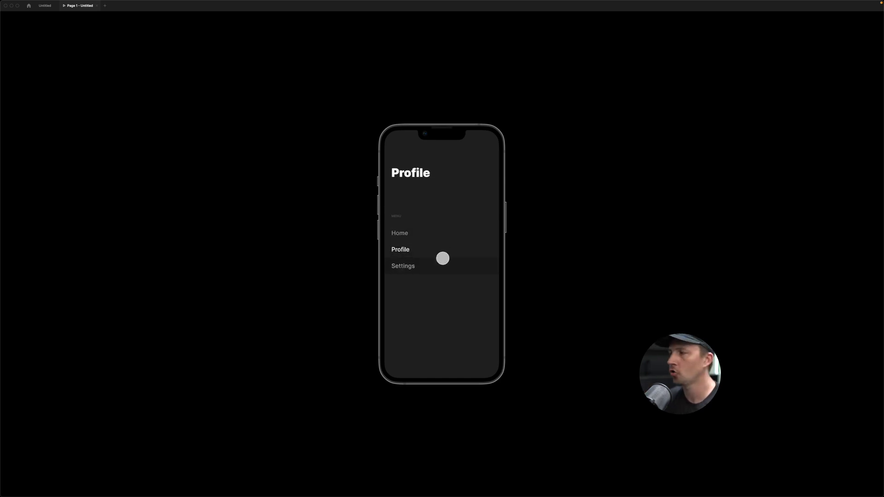
click(440, 264)
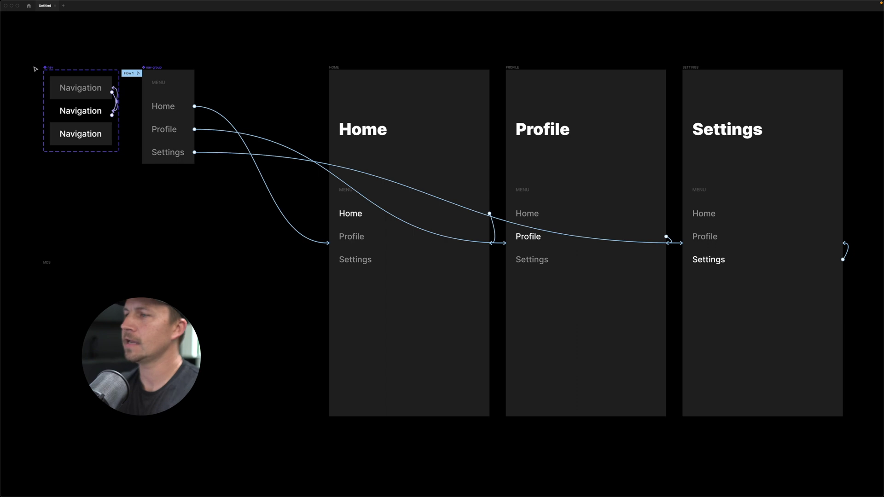
- Examine the prototype connections of the nav component's default, hover and active variants
click(45, 68)
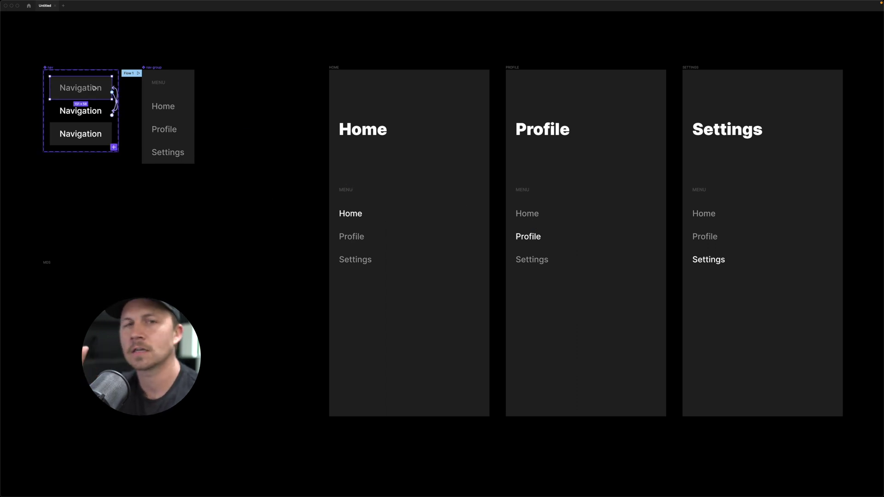
click(81, 113)
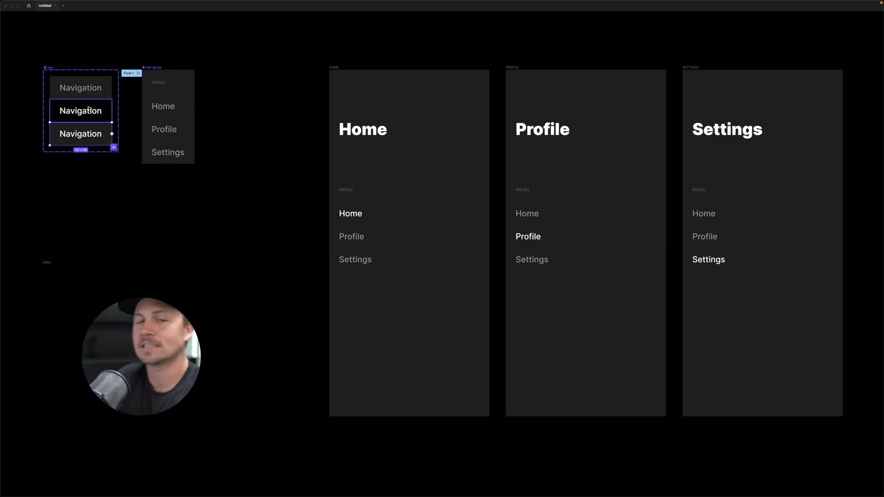
click(90, 92)
click(92, 113)
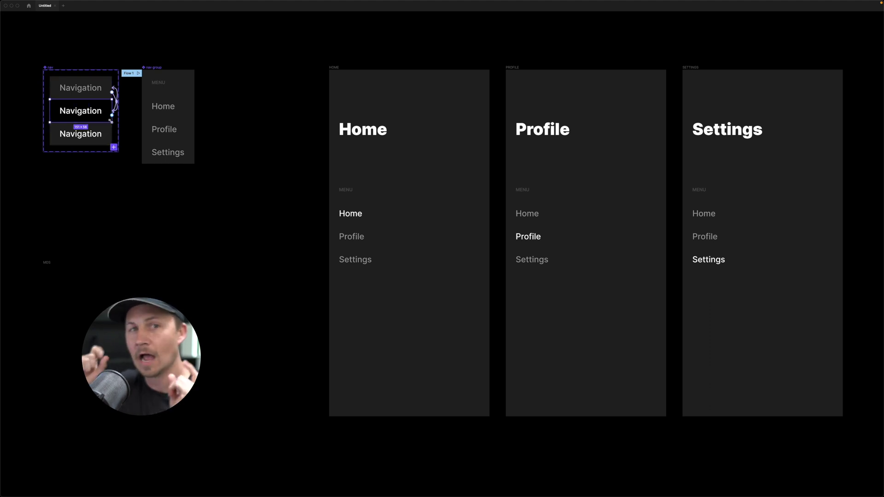
drag(113, 118, 34, 141)
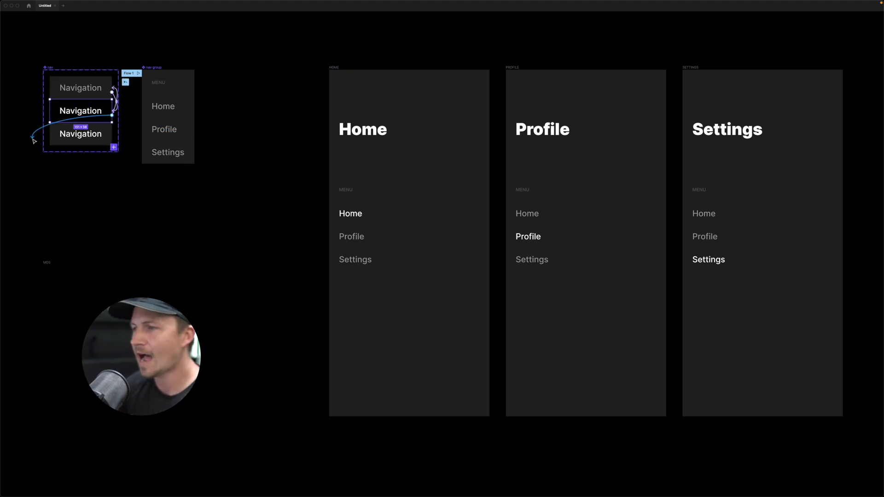
click(337, 67)
key(Escape)
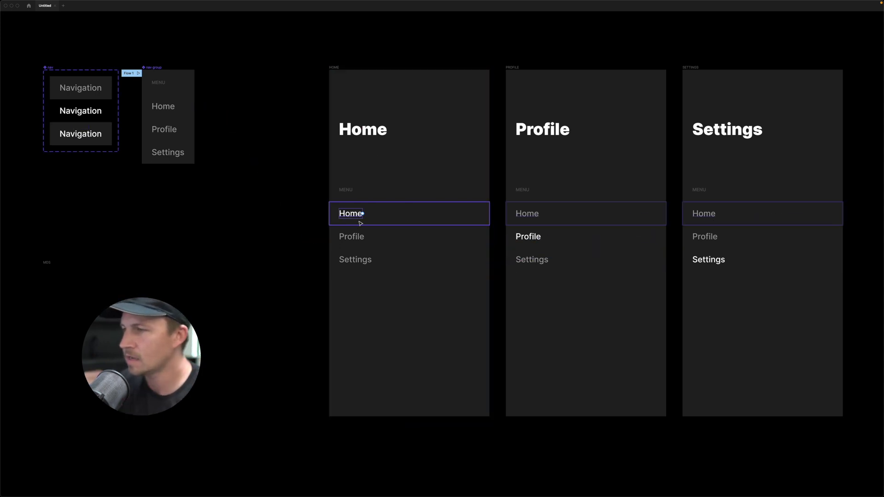
click(88, 115)
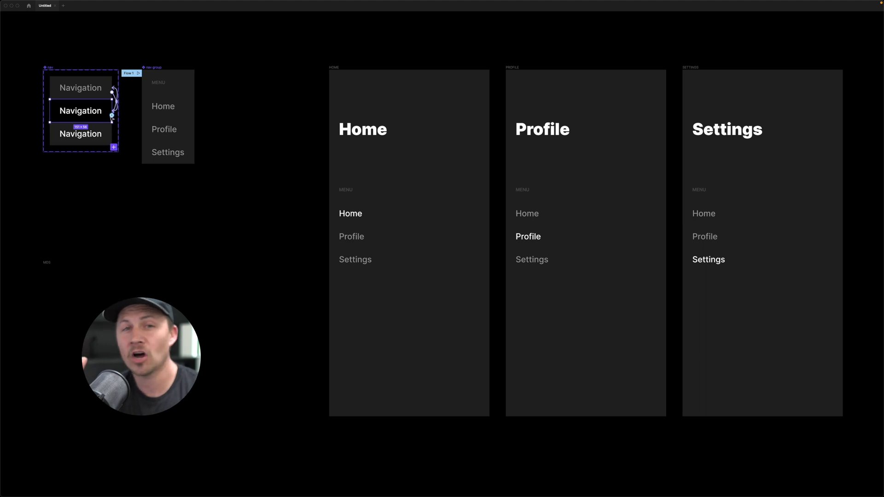
click(96, 131)
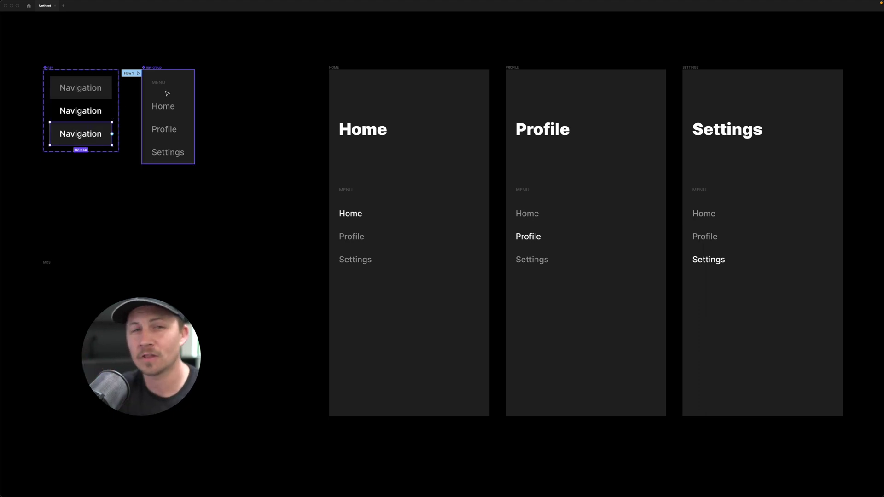
- Try to connect the nav component's hover variant to the Profile frame, and discard the connection
click(106, 119)
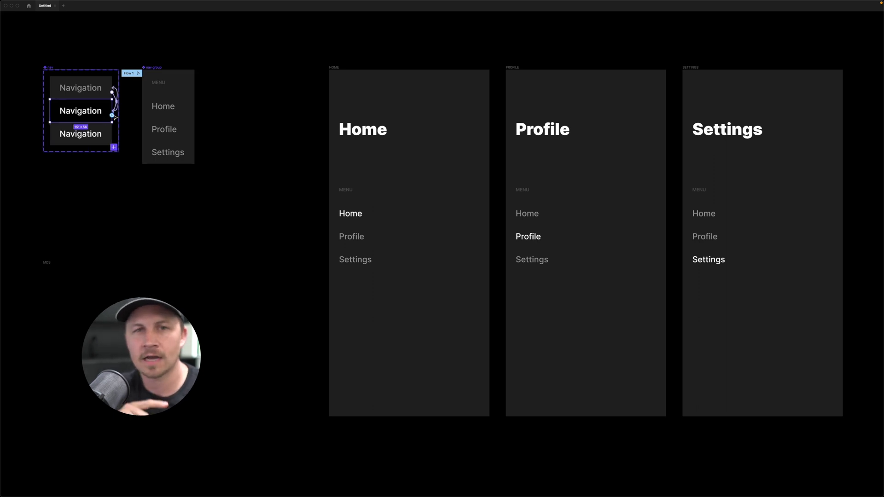
drag(115, 117, 354, 117)
drag(468, 142, 565, 169)
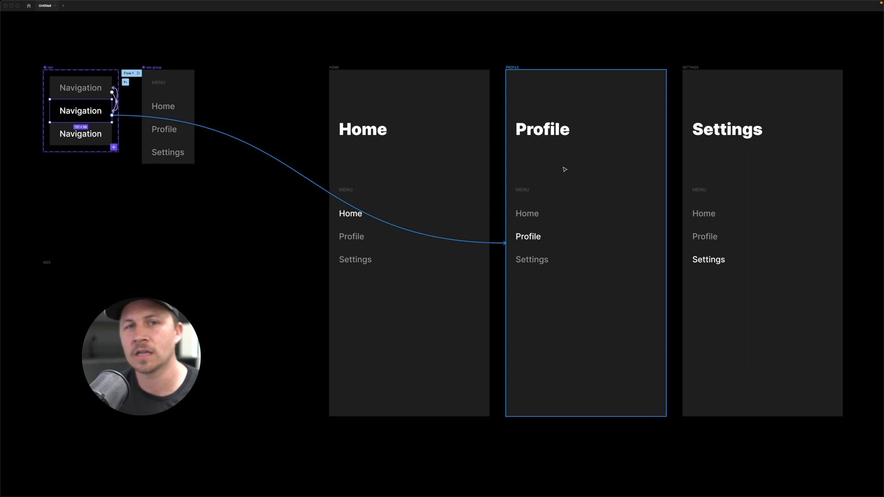
drag(565, 169, 107, 111)
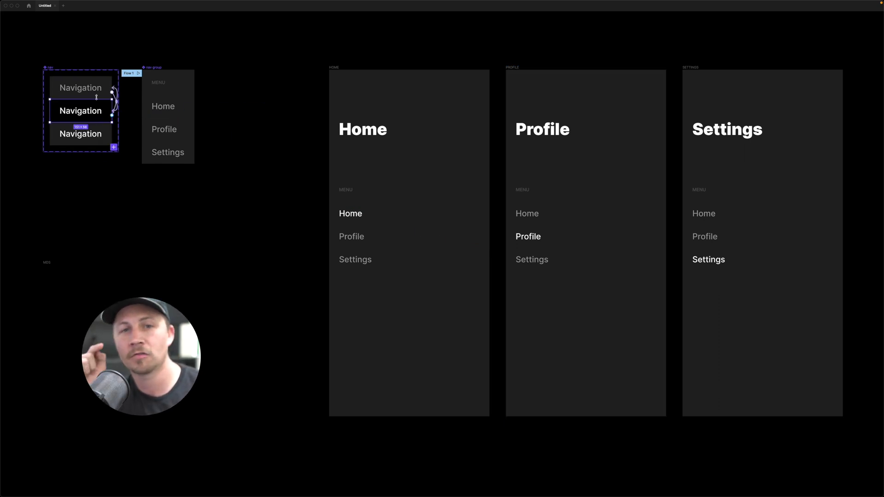
- Examine the prototype connections from the nav group component's items to the Home, Profile and Settings frames, and clear the selection
click(164, 111)
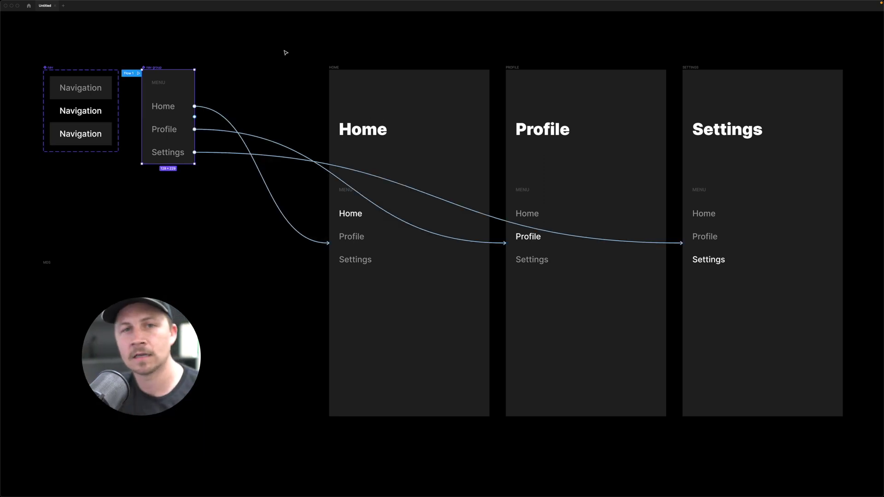
key(Escape)
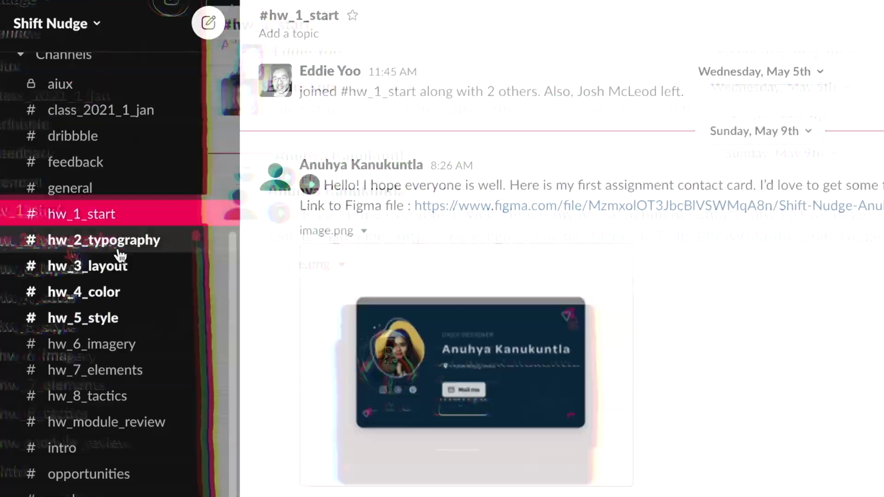
- Switch to the Shift Nudge Slack workspace and browse the homework channels from hw_2_typography through hw_5_style
click(117, 242)
click(116, 260)
click(118, 272)
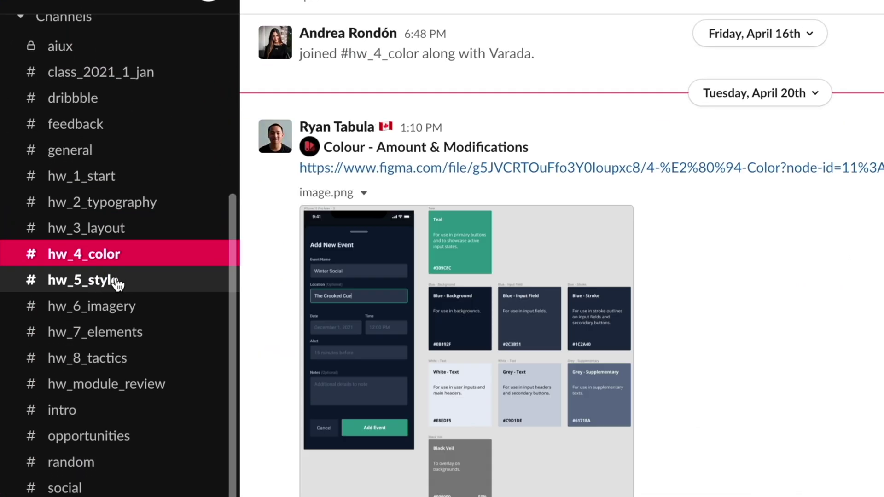
click(119, 291)
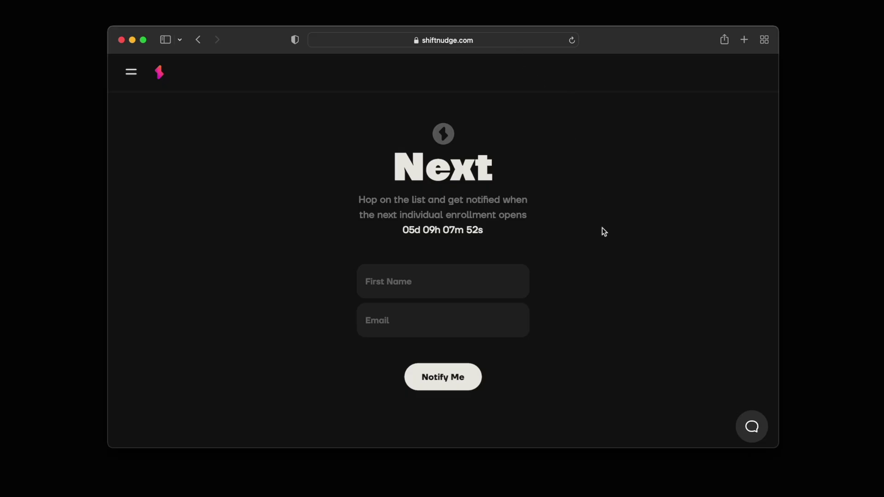
- Fill in the first name and begin entering the e-mail address in the enrollment notification form on shiftnudge.com
click(418, 282)
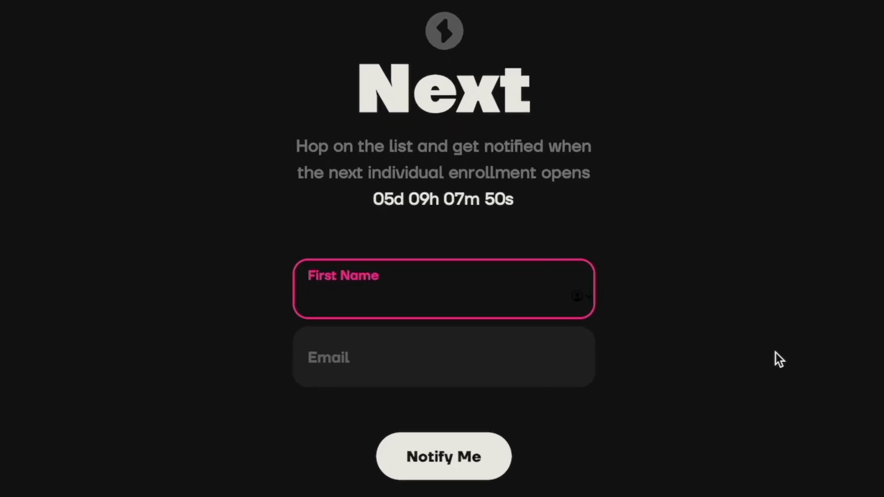
text(Matt)
click(322, 364)
text(ma)
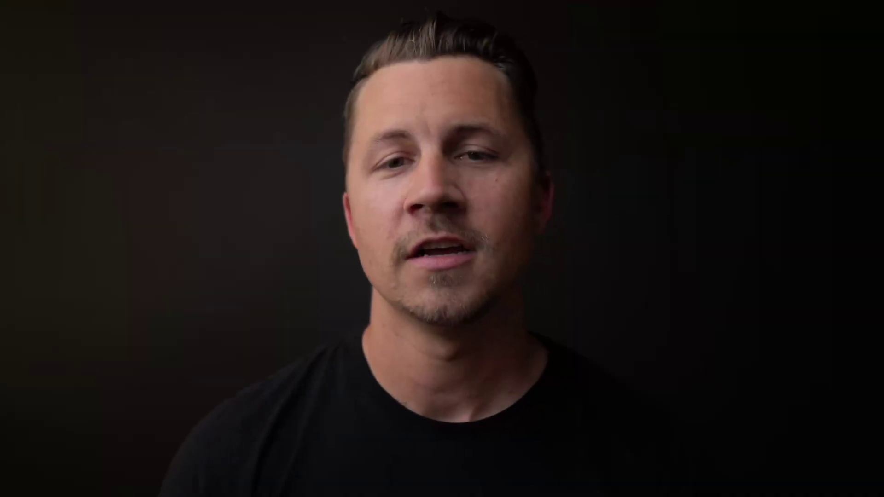